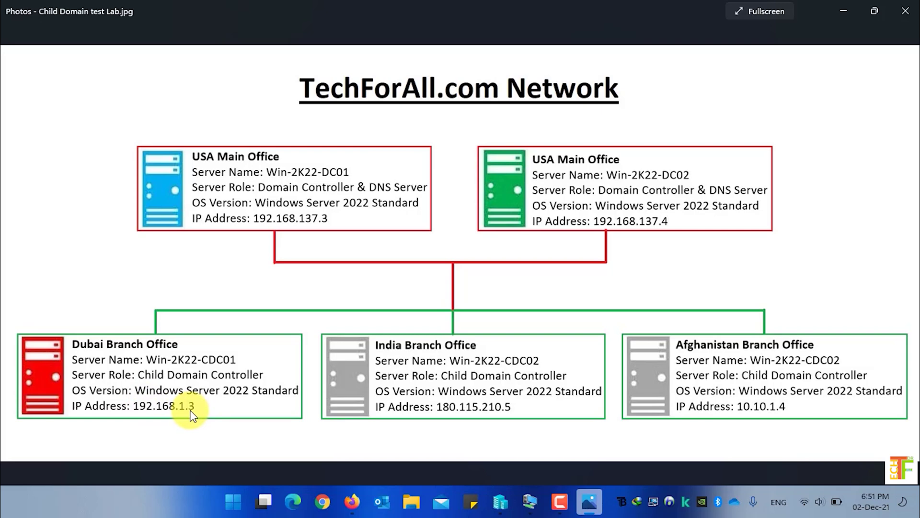
Open Server Manager on DC01 and view its Local Server properties
left_click(559, 501)
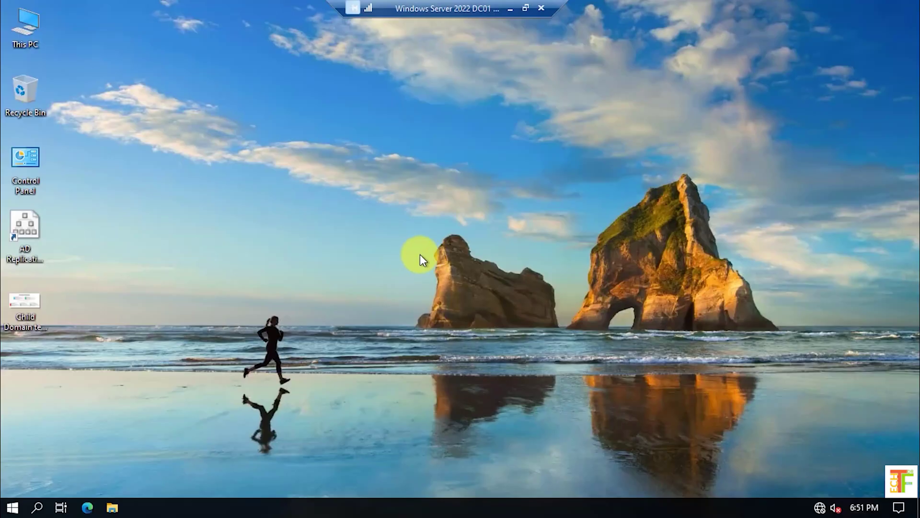
left_click(13, 507)
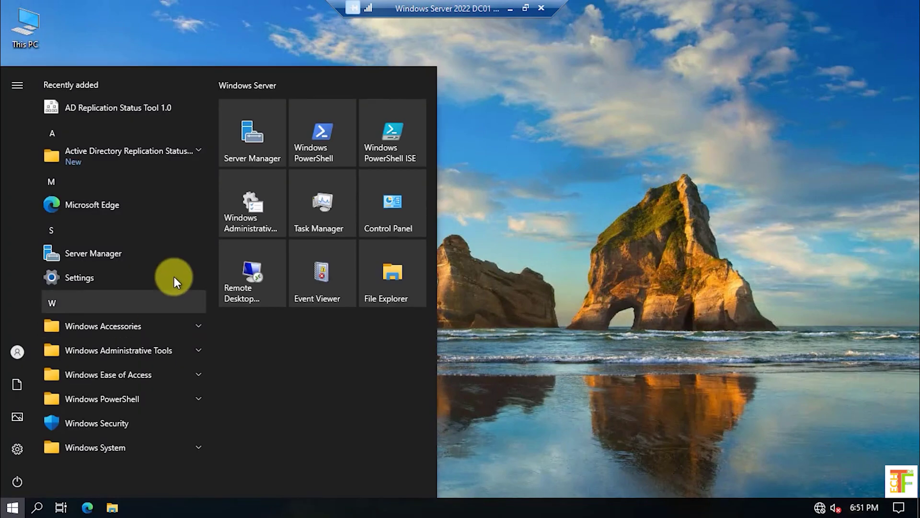
left_click(254, 157)
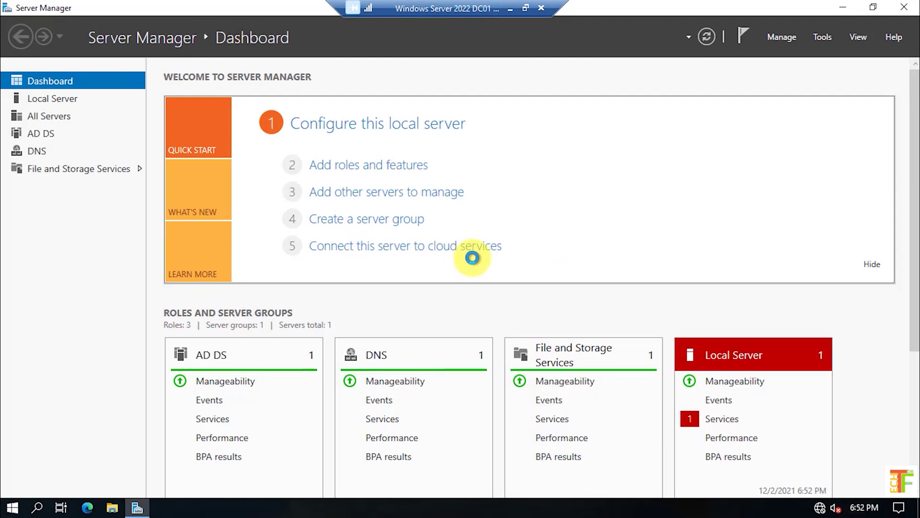
left_click(102, 97)
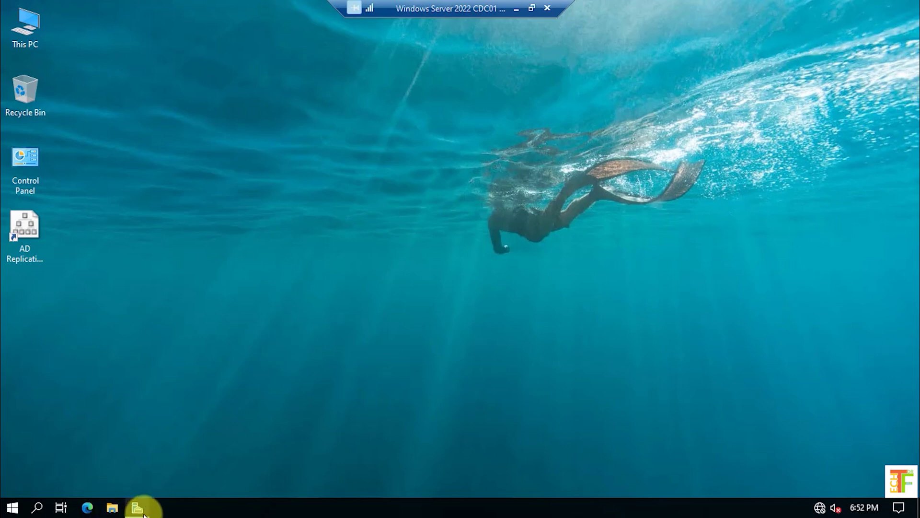
Rename the branch server to WinSvr22-CDC01 in the computer name settings
left_click(137, 507)
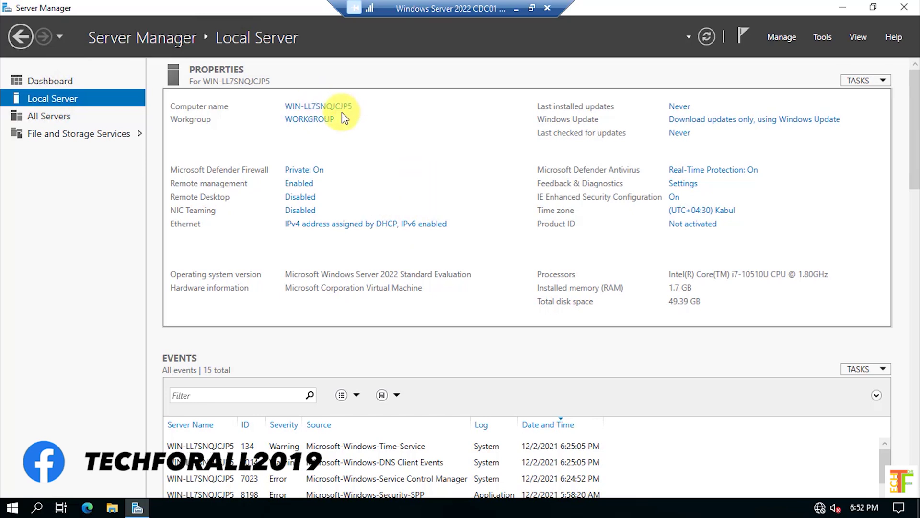
left_click(328, 108)
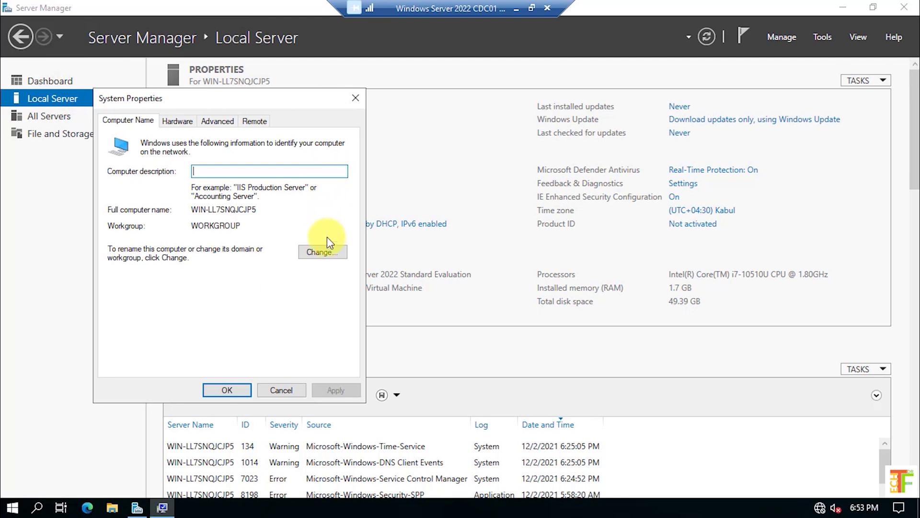
left_click(320, 252)
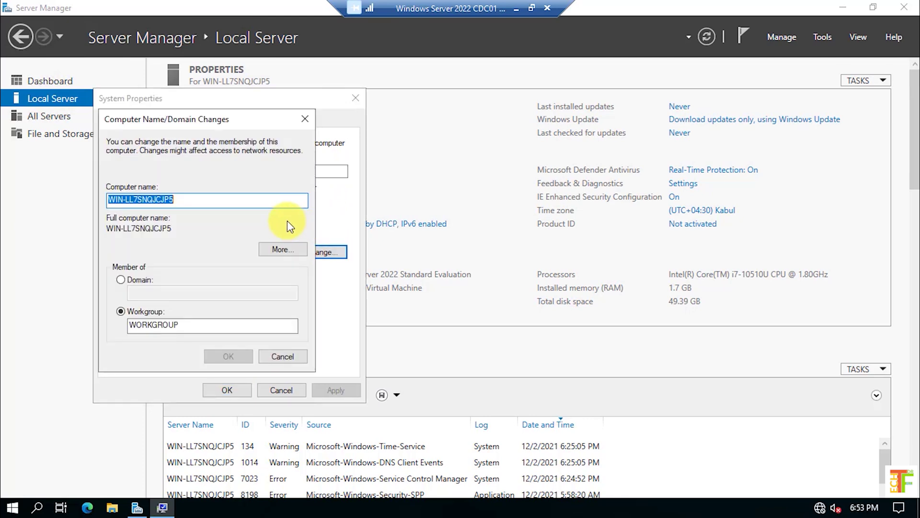
type("WinSvr20")
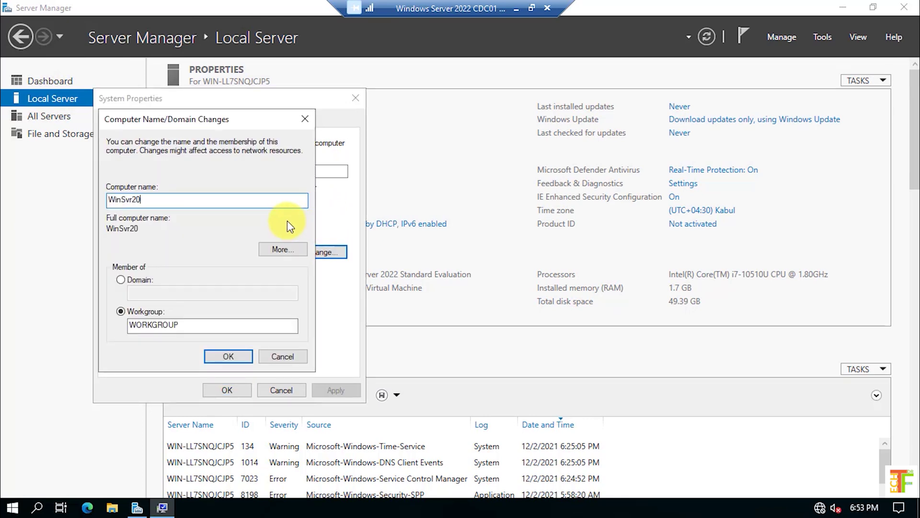
key("BackSpace")
type("22-CDC01")
left_click(231, 354)
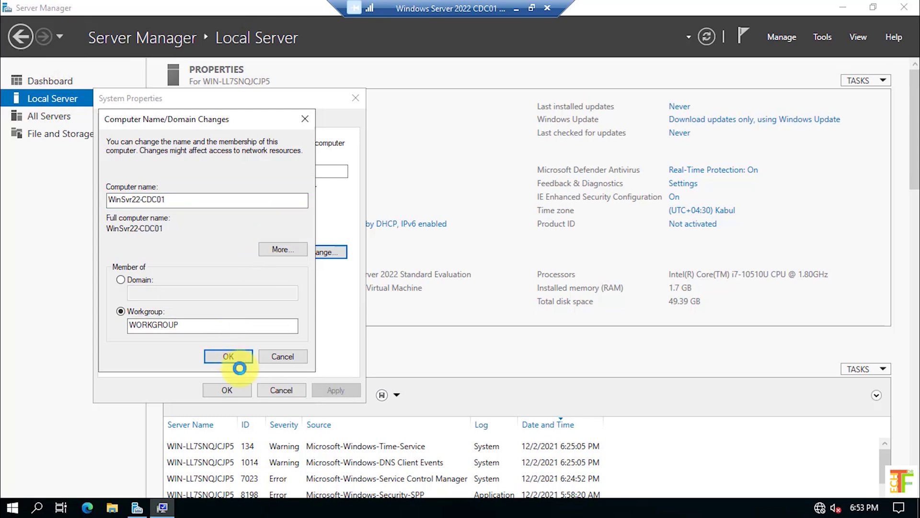
Restart the server to apply the new name and sign back in with the account password
left_click(544, 266)
left_click(246, 390)
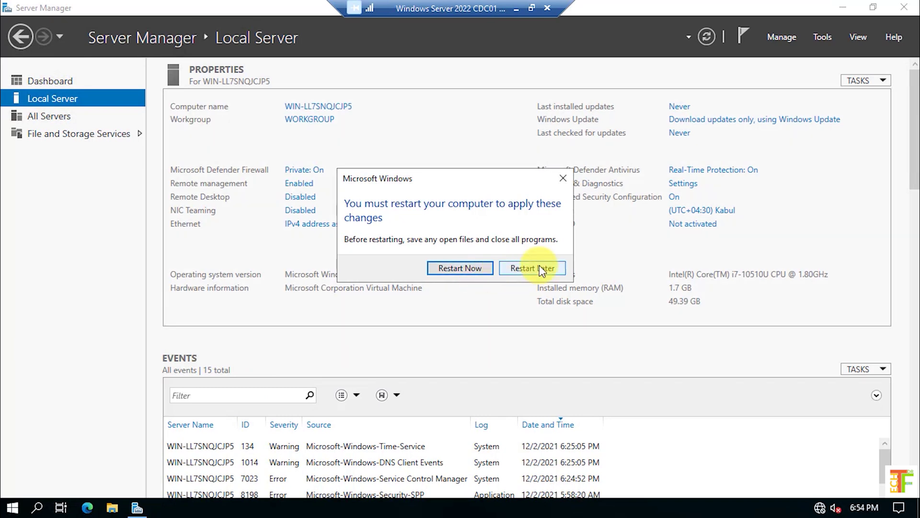
left_click(460, 268)
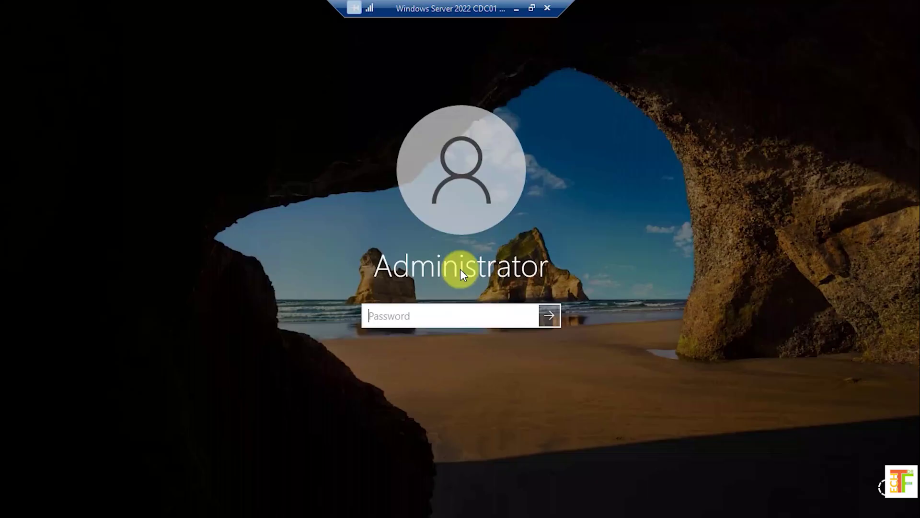
key("Return")
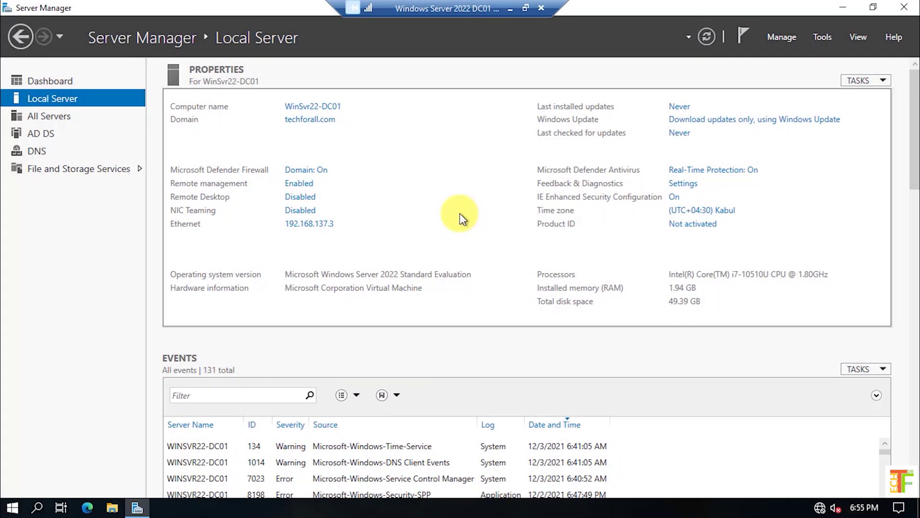
Open Active Directory Sites and Services maximized and expand Sites and Default-First-Site-Name to show Servers
left_click(823, 39)
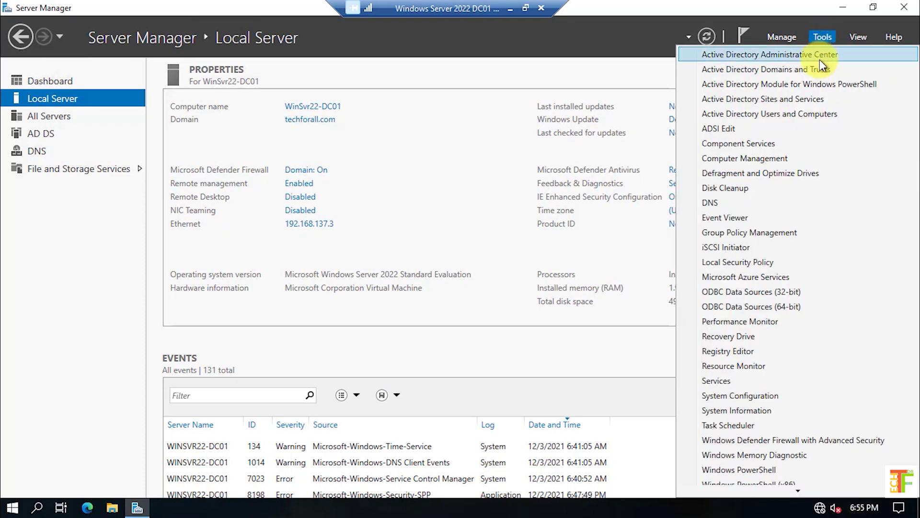
left_click(813, 100)
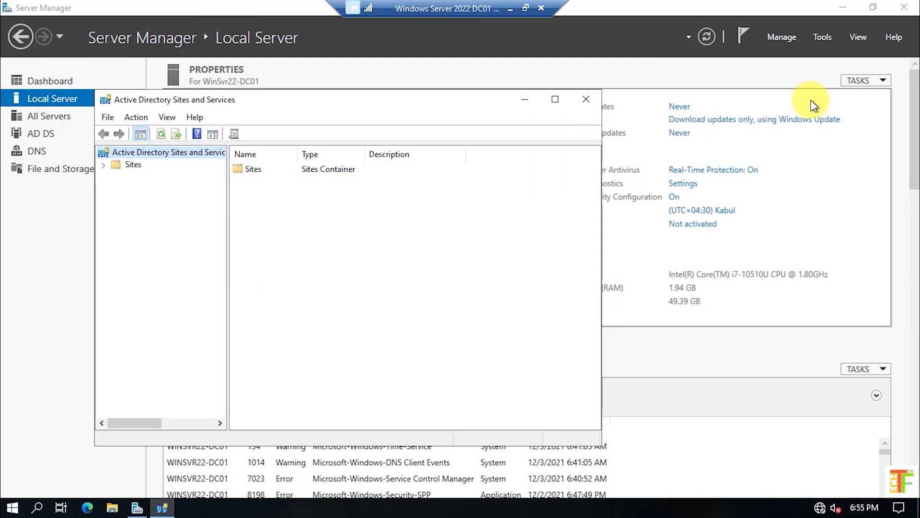
left_click(555, 100)
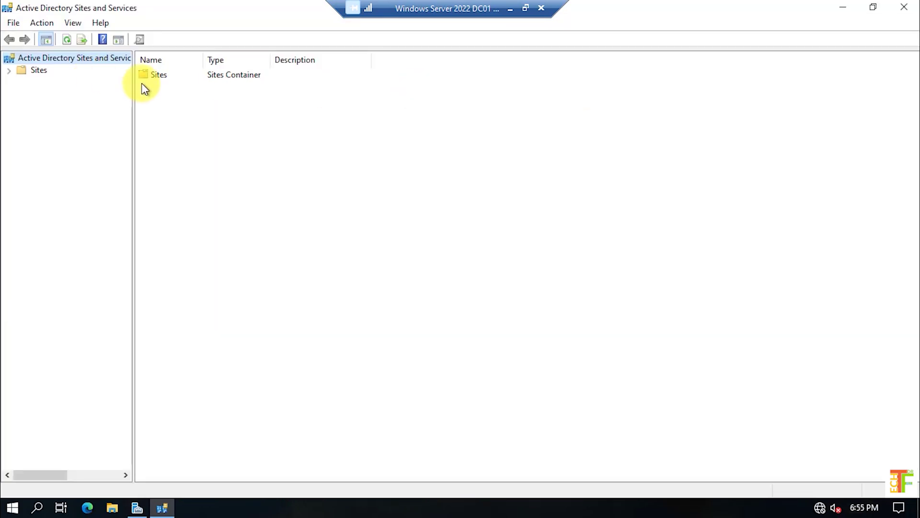
left_click(9, 70)
left_click(34, 72)
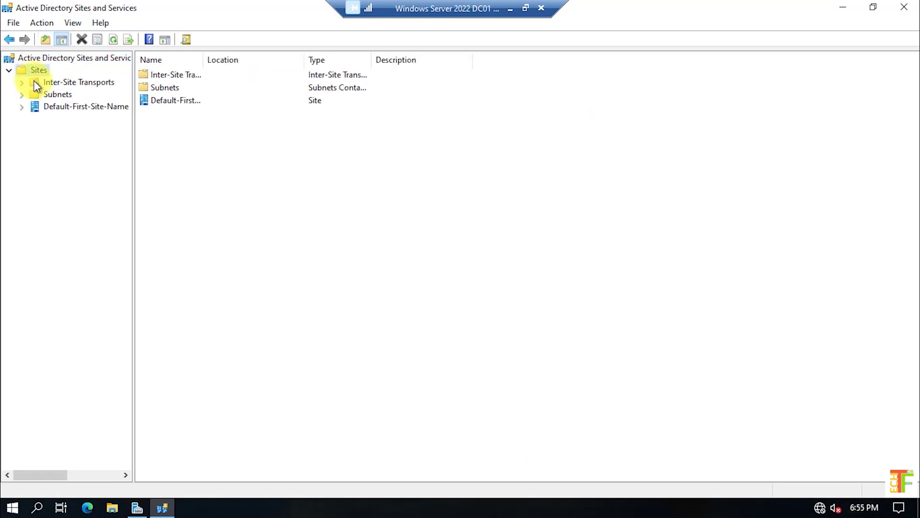
left_click_drag(133, 131, 146, 130)
left_click(107, 106)
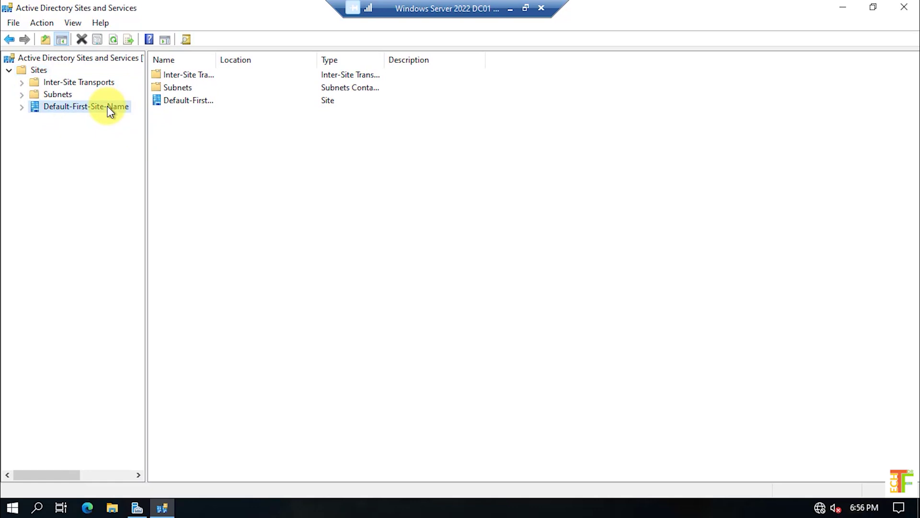
left_click(22, 106)
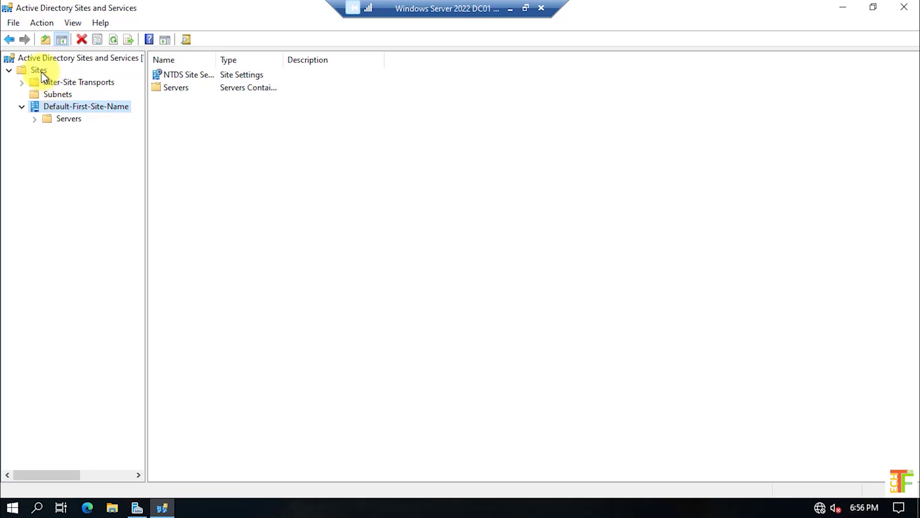
left_click(40, 70)
Create a site named Dubai-BrunchOffie linked through DEFAULTIPSITELINK
right_click(39, 70)
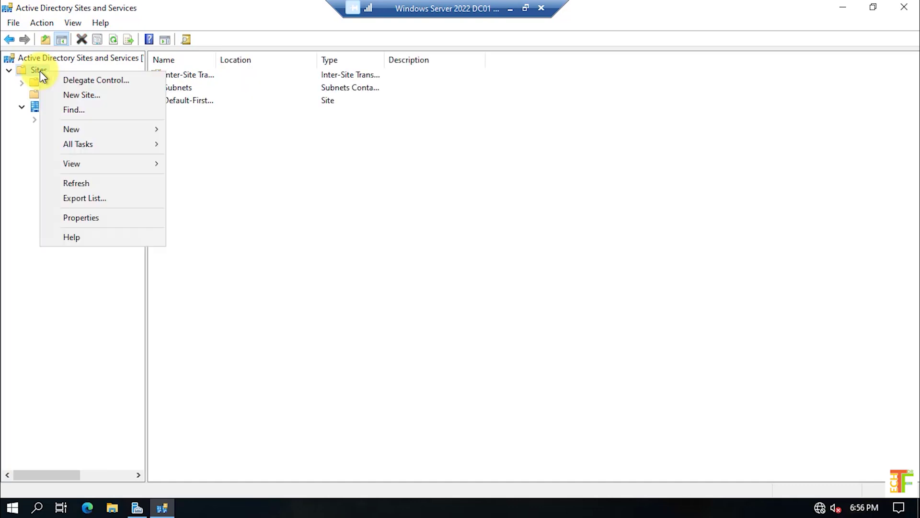
left_click(72, 95)
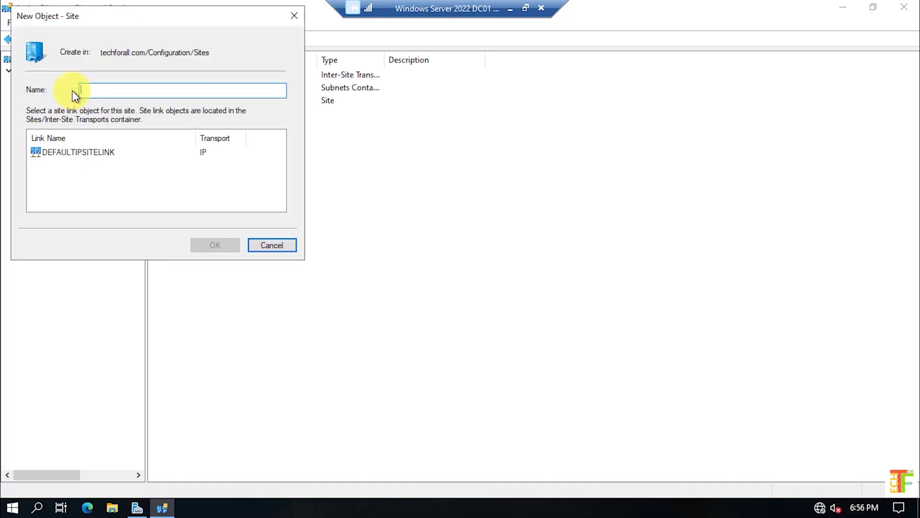
type("Dubai-BrunchOffie")
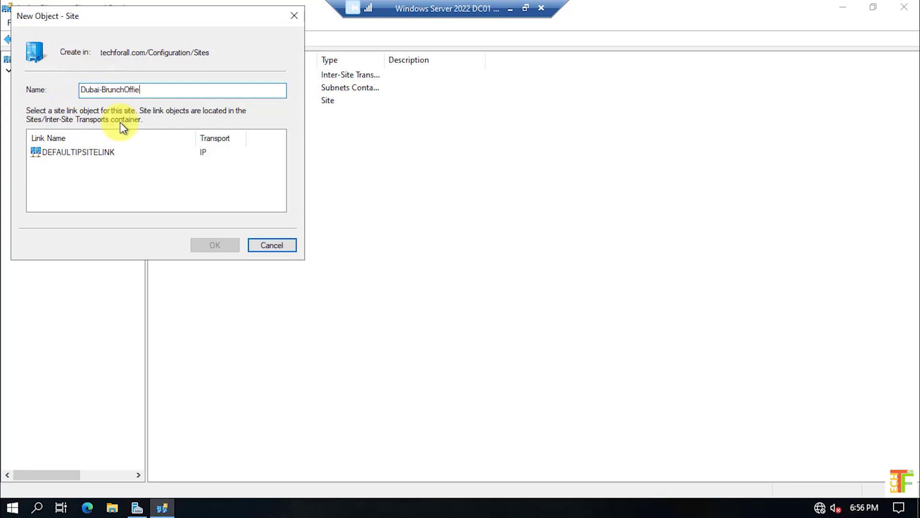
left_click(103, 151)
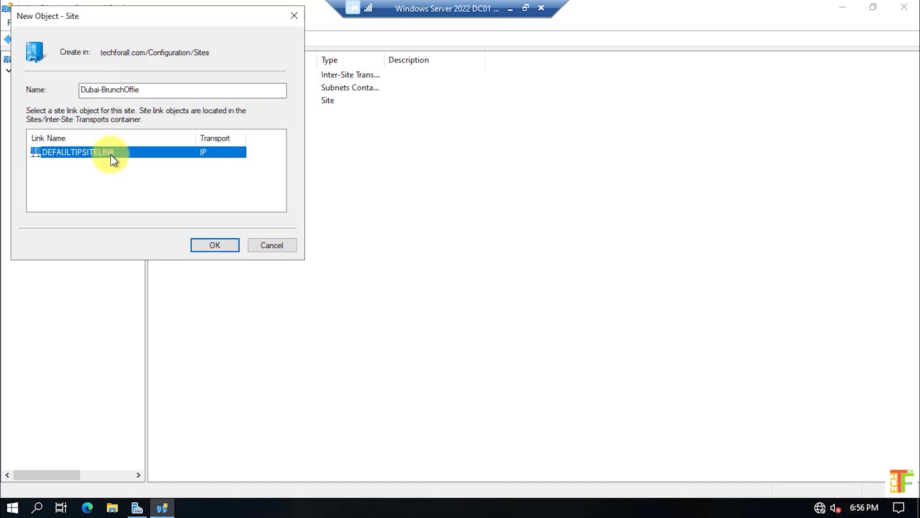
left_click(217, 248)
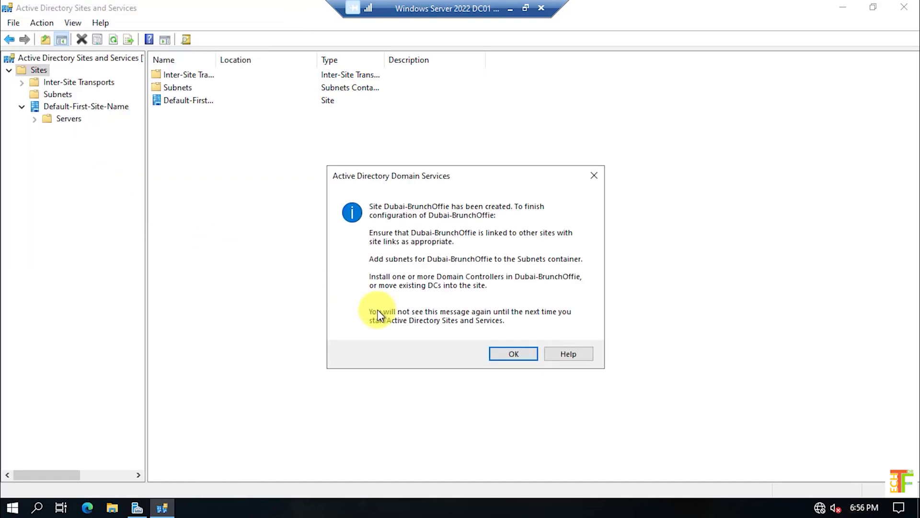
left_click(511, 355)
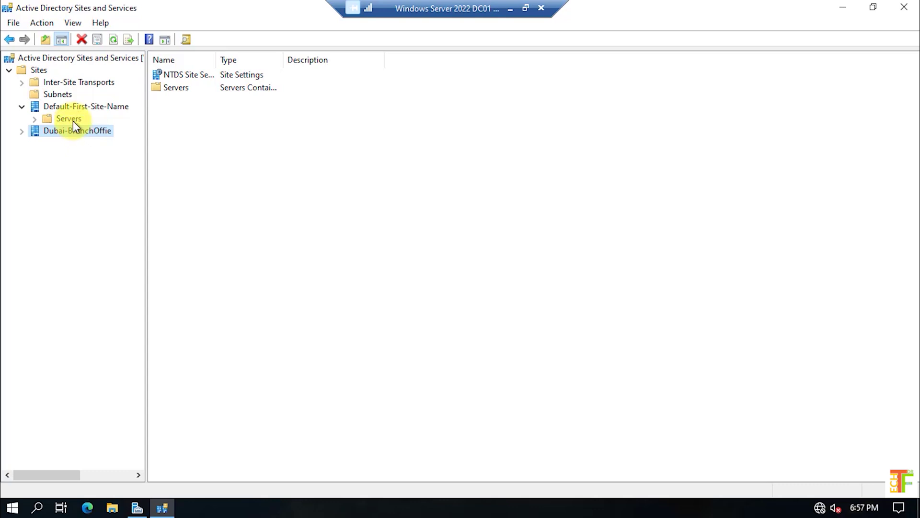
Add subnet 192.168.1.0/24 for the Dubai-BrunchOffie site, then show Server Manager's Local Server page
left_click(59, 94)
right_click(58, 94)
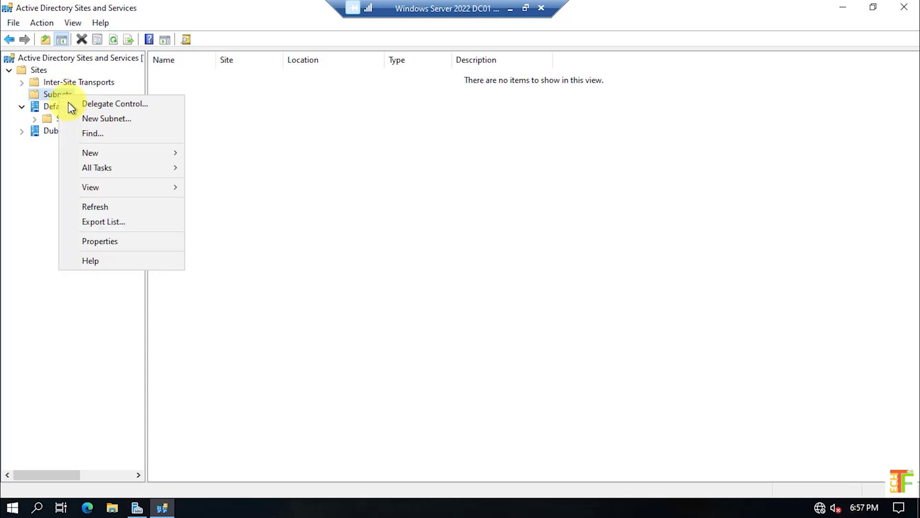
left_click(99, 118)
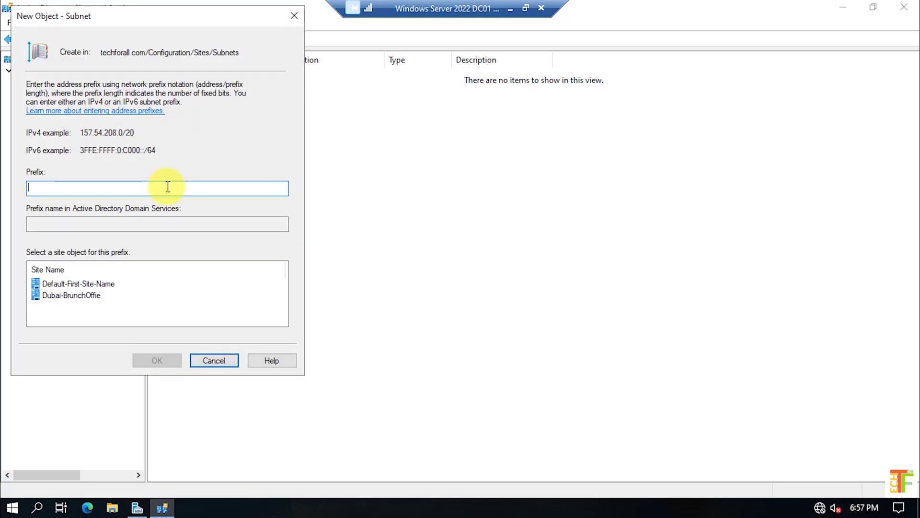
type("192.168.1.0/24")
key("Tab")
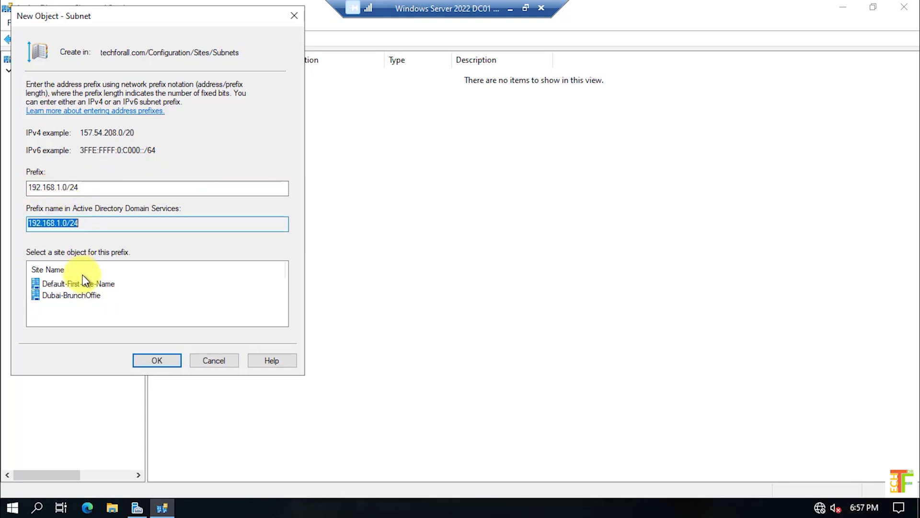
left_click(72, 295)
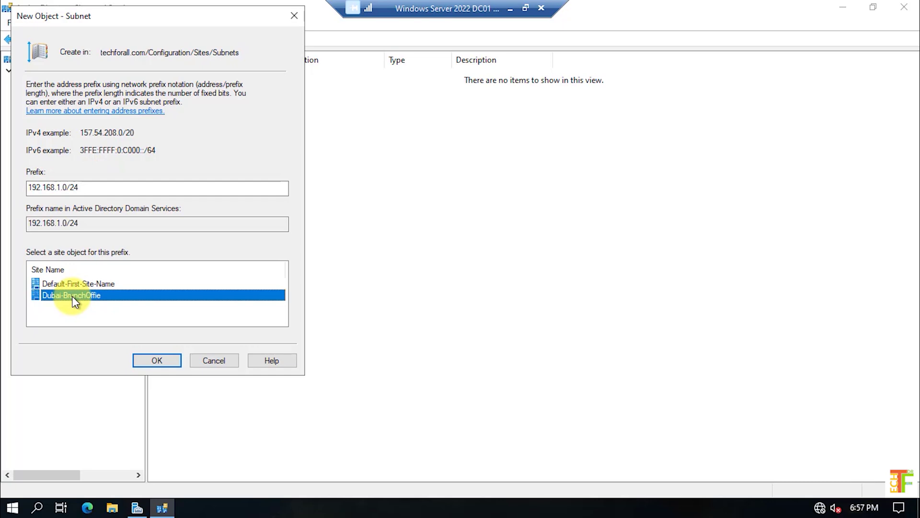
left_click(163, 359)
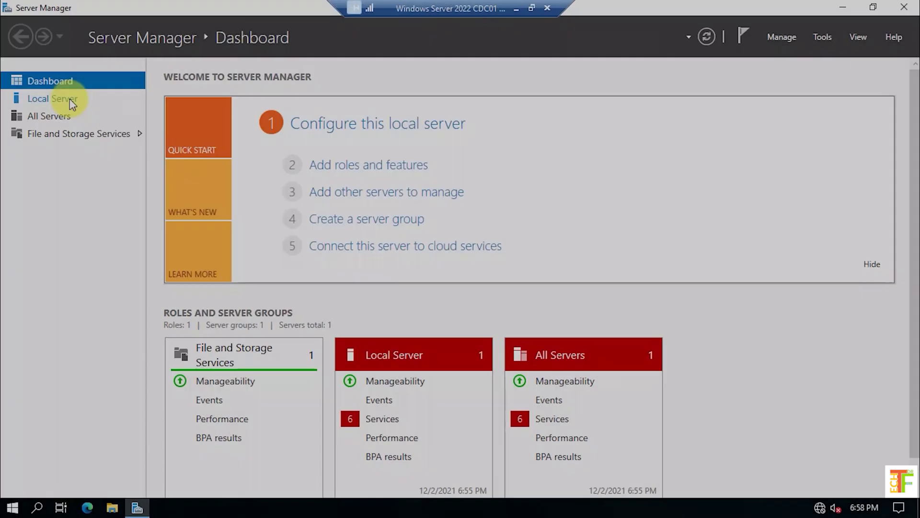
left_click(70, 99)
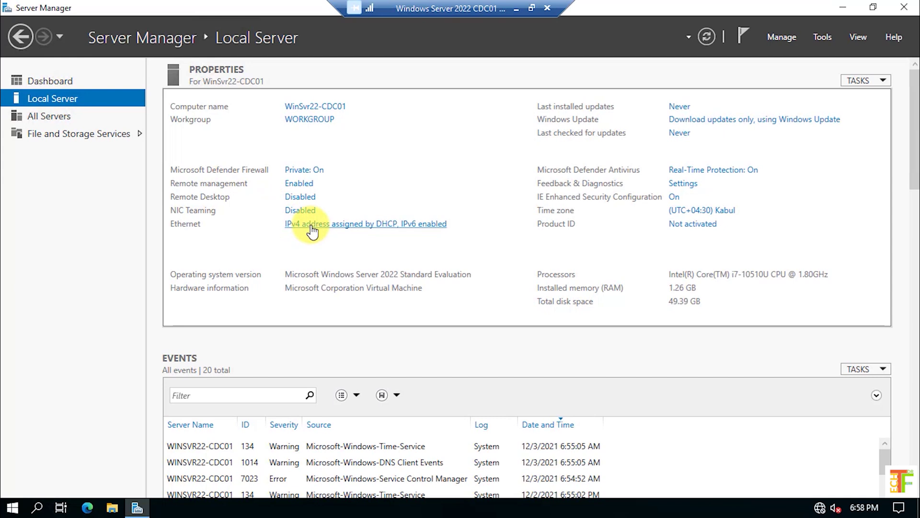
Open the Ethernet adapter's Internet Protocol Version 4 (TCP/IPv4) properties
left_click(310, 226)
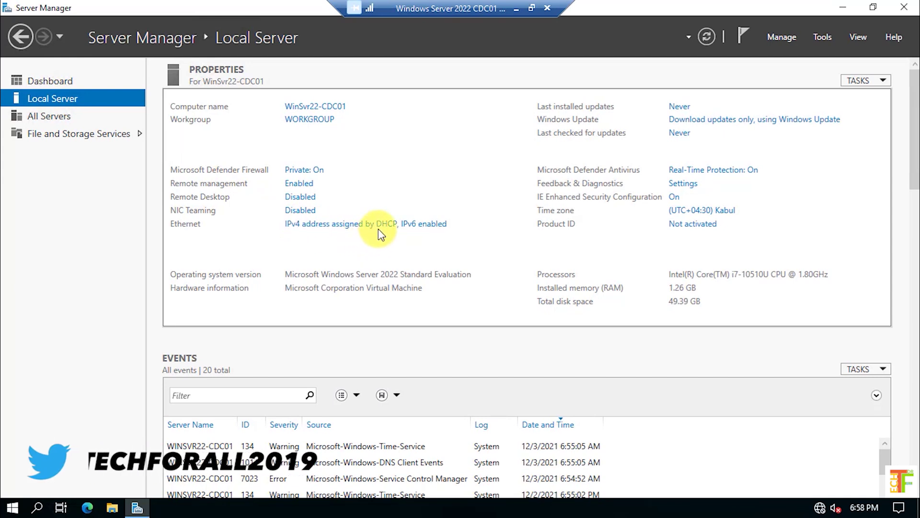
left_click(185, 148)
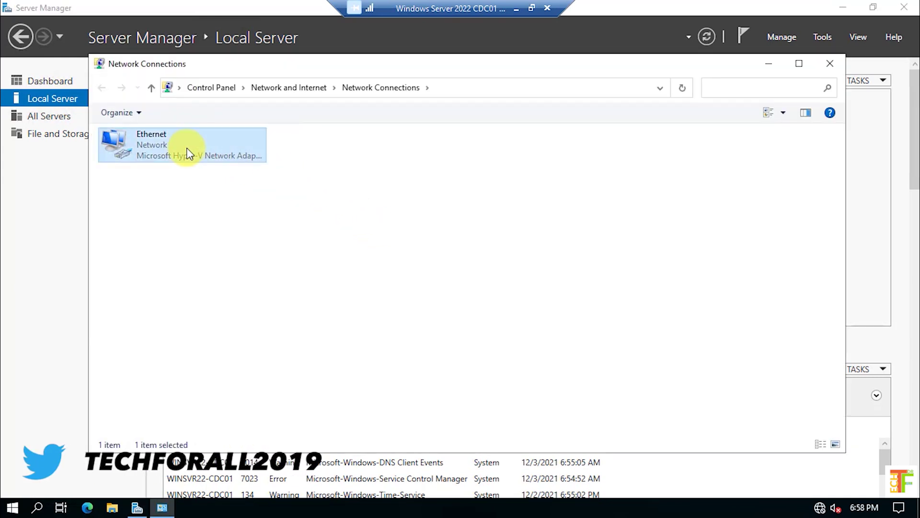
right_click(186, 149)
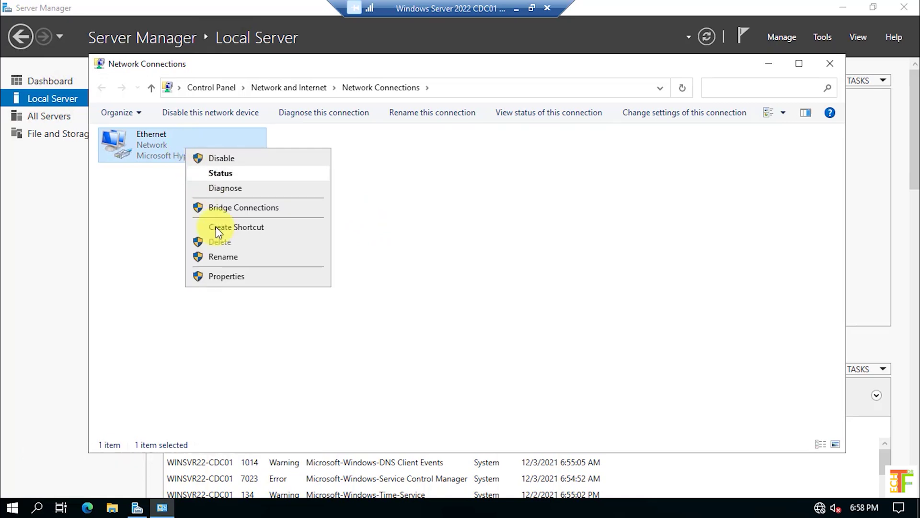
left_click(227, 275)
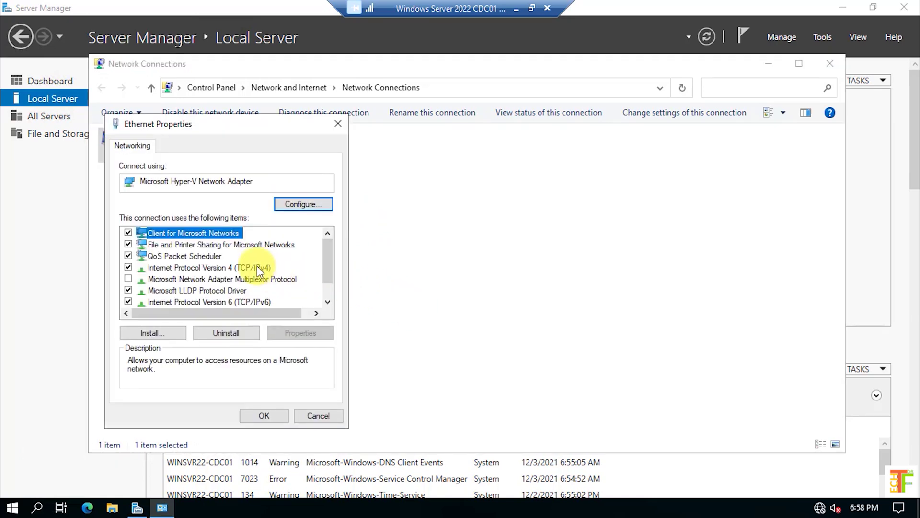
left_click(256, 267)
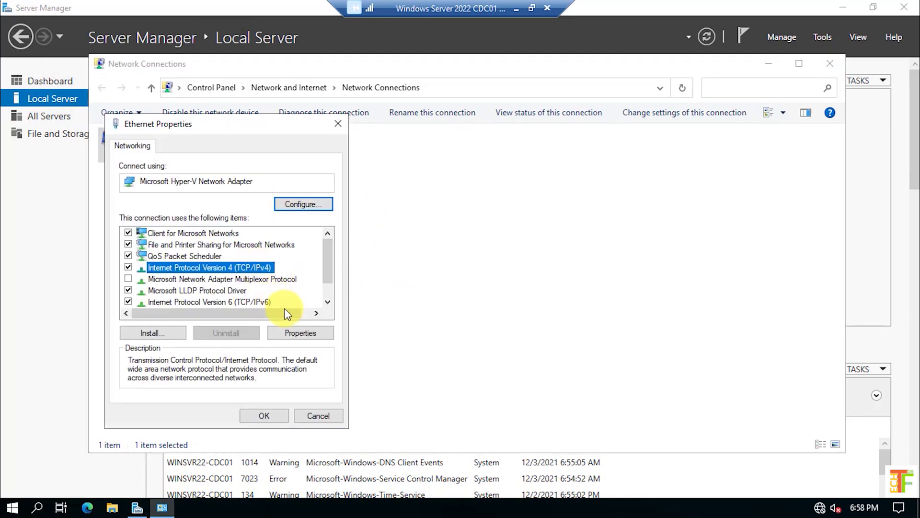
left_click(302, 335)
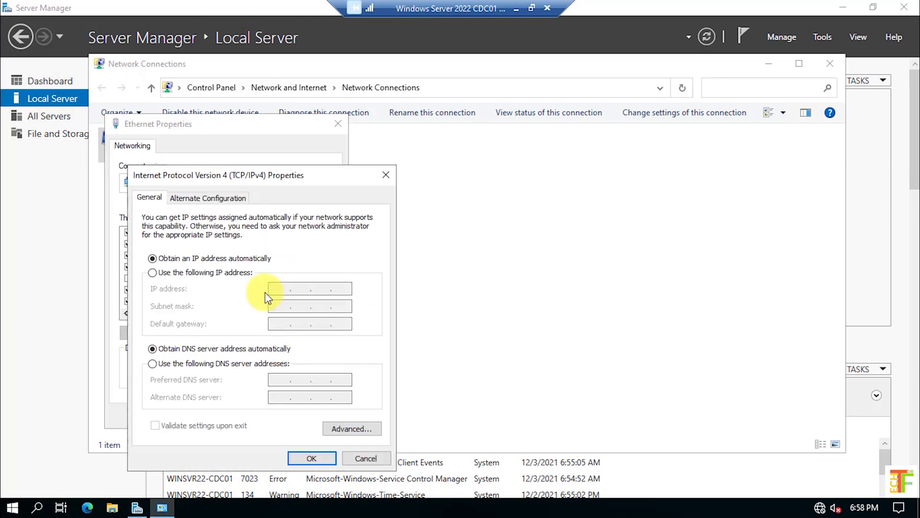
Enter static IP 192.168.1.3, mask 255.255.255.0, gateway 192.168.137.1 and DNS 192.168.137.3
left_click(231, 272)
left_click(283, 286)
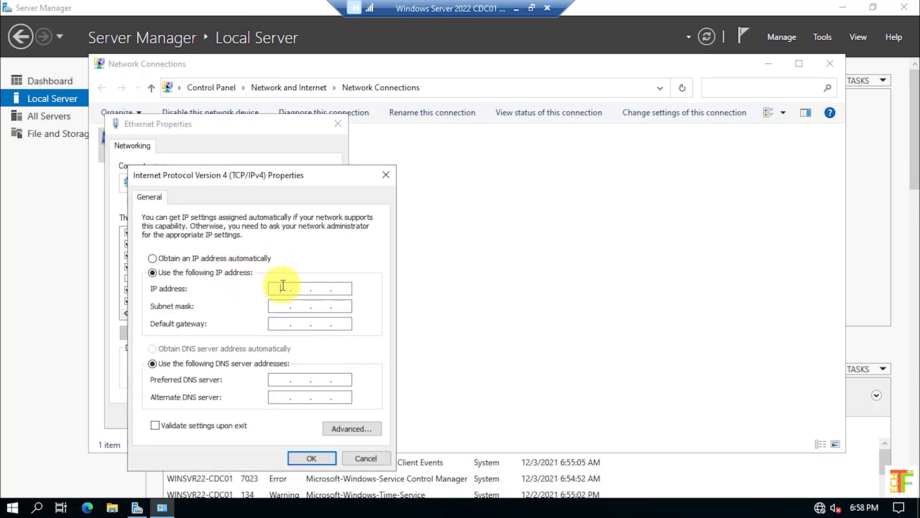
type("192.168.10")
key("BackSpace")
type(". 3")
key("Tab")
key("Tab")
type("192 . 168 . 1")
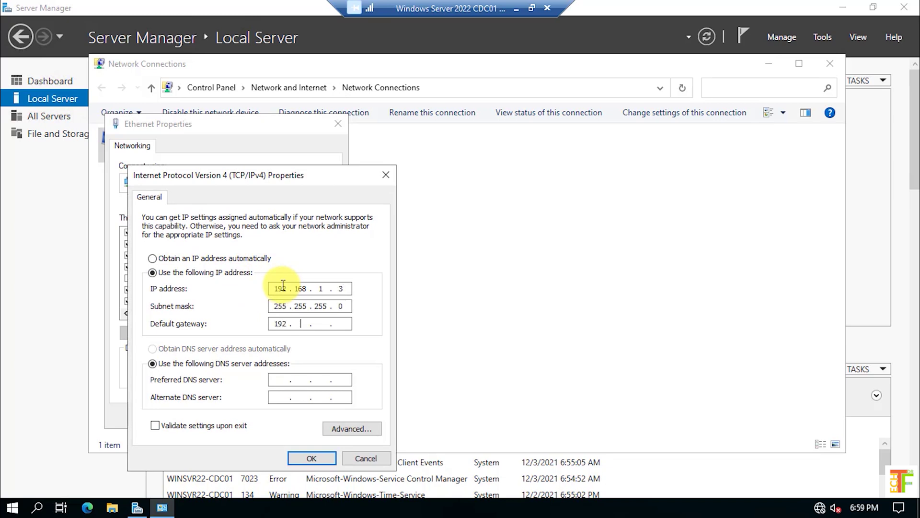
type("37 . 3")
key("Tab")
key("Tab")
type("192.168.13.")
key("BackSpace")
type("37.3")
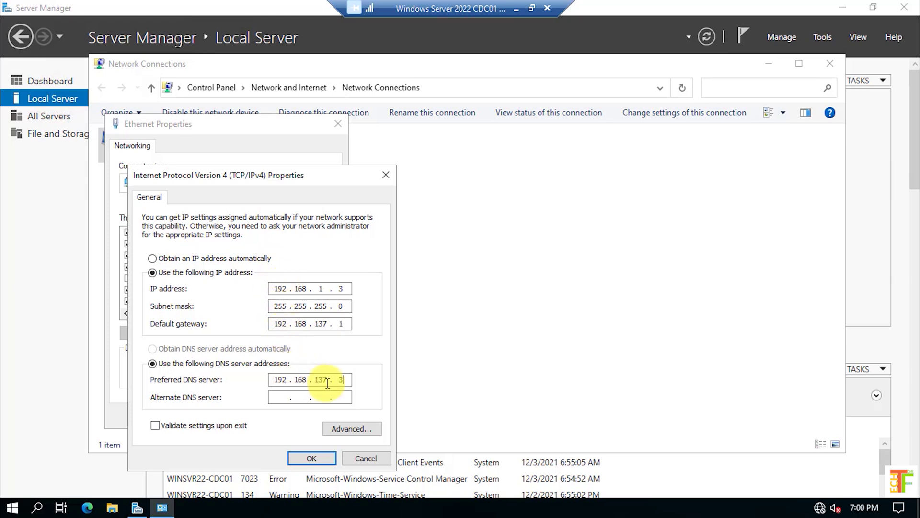
double_click(342, 380)
Apply the IPv4 settings, accept the gateway warning, and close the network windows
left_click(324, 458)
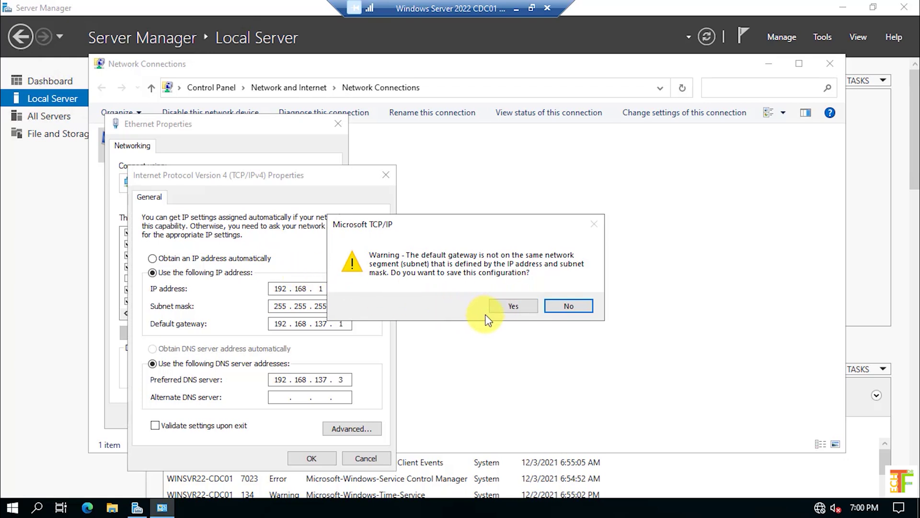
left_click(514, 309)
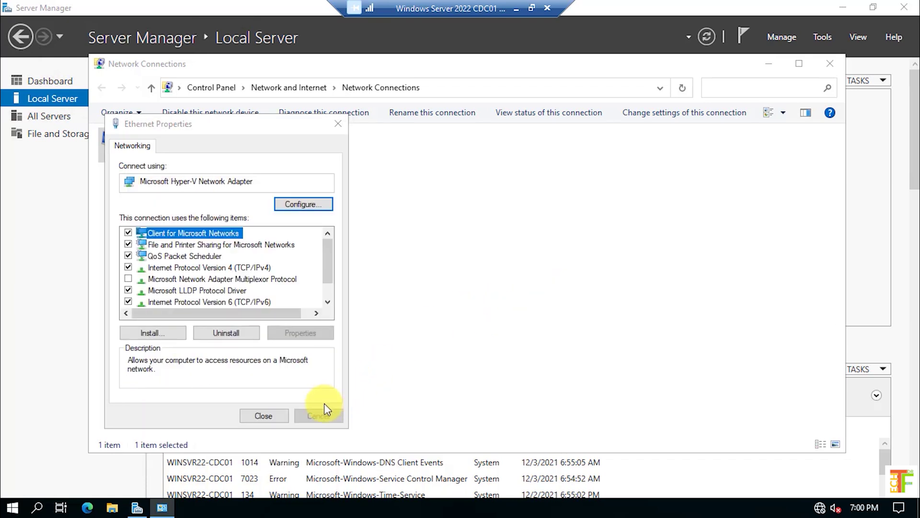
left_click(278, 420)
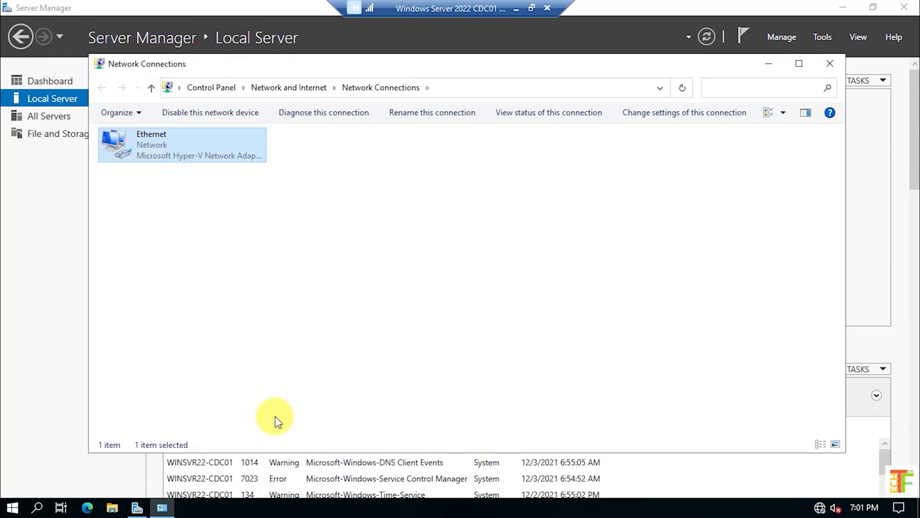
left_click(830, 64)
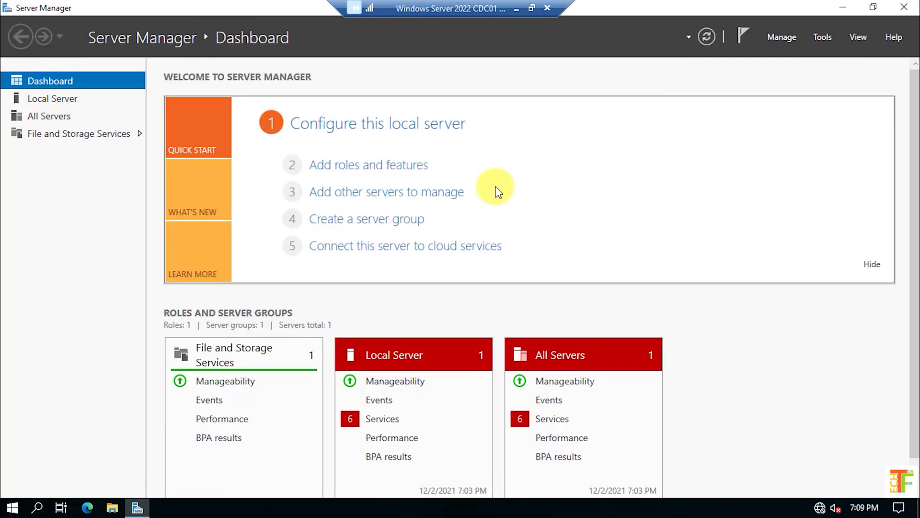
Open a maximized Windows PowerShell window and ping 192.168.137.3
key("super")
left_click(316, 137)
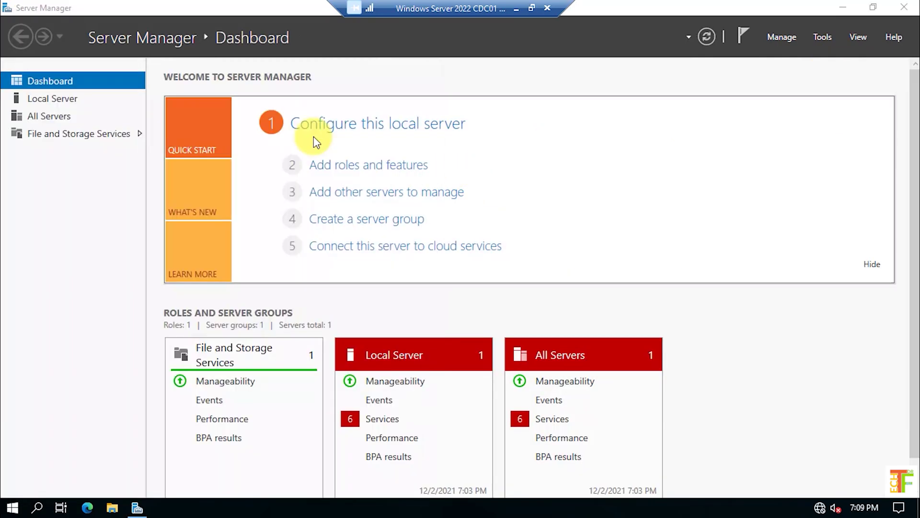
left_click(642, 29)
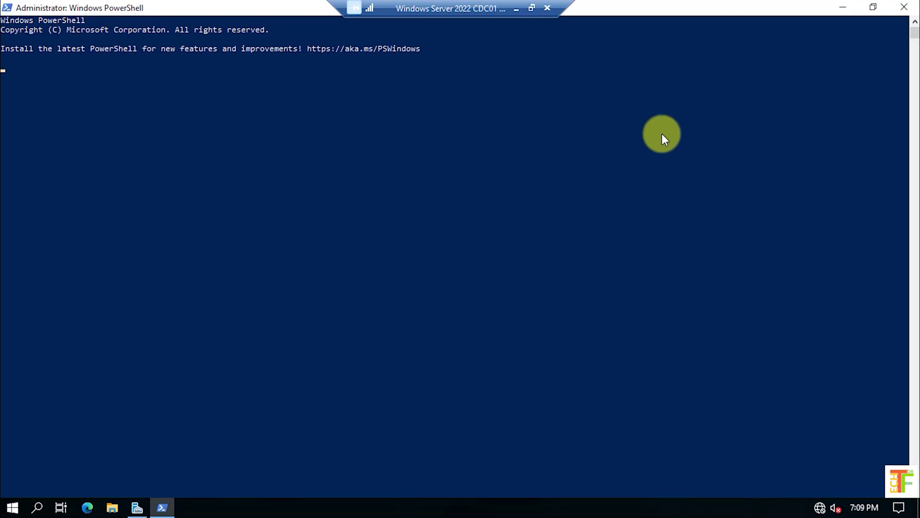
type("ping 192.168.137.3")
key("Return")
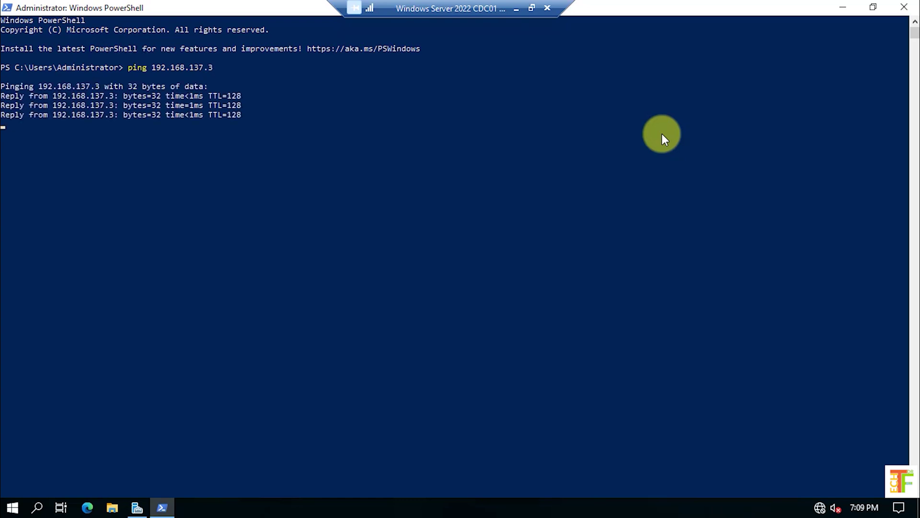
Ping techforall.com to confirm the domain name resolves and answers
type("p")
key("Up")
key("BackSpace")
key("BackSpace")
key("BackSpace")
key("BackSpace")
key("BackSpace")
key("BackSpace")
key("BackSpace")
key("BackSpace")
key("BackSpace")
key("BackSpace")
key("BackSpace")
key("BackSpace")
key("BackSpace")
type("techforall.com")
key("Return")
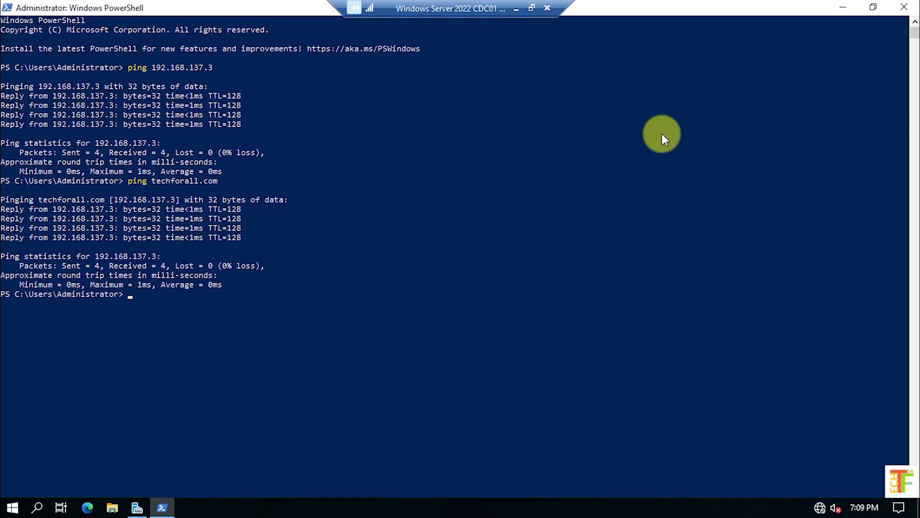
Close PowerShell and start a role-based Add Roles and Features installation on this server
left_click(903, 7)
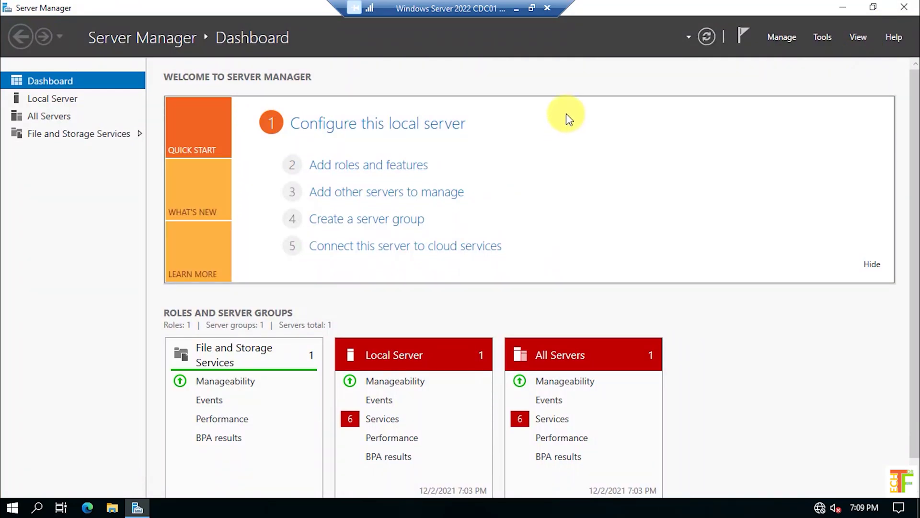
left_click(391, 168)
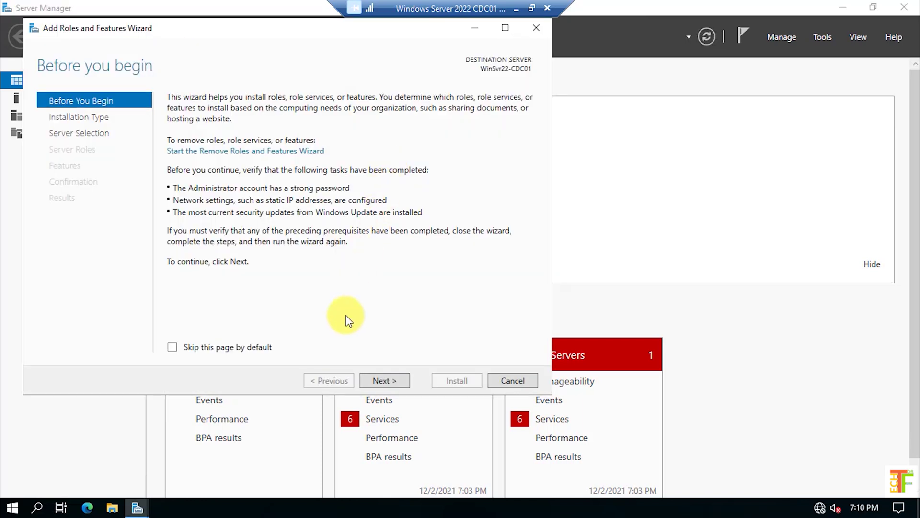
left_click(385, 382)
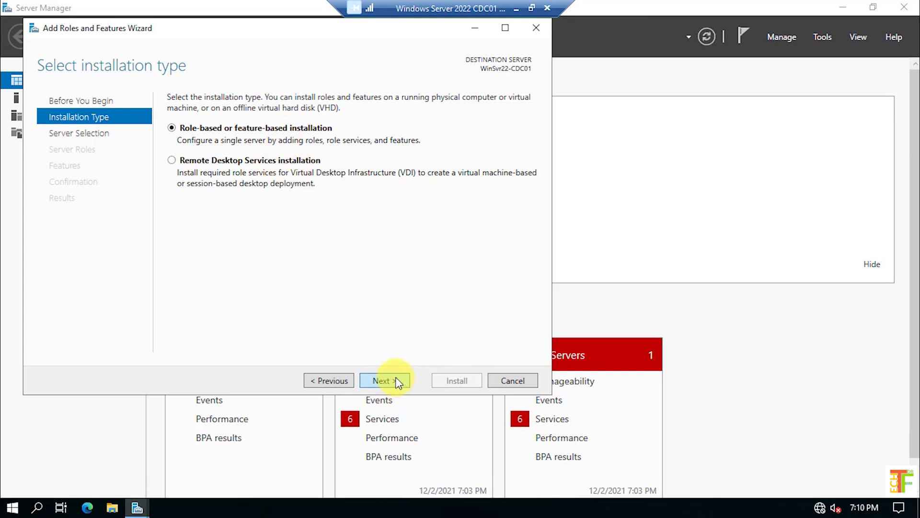
left_click(396, 381)
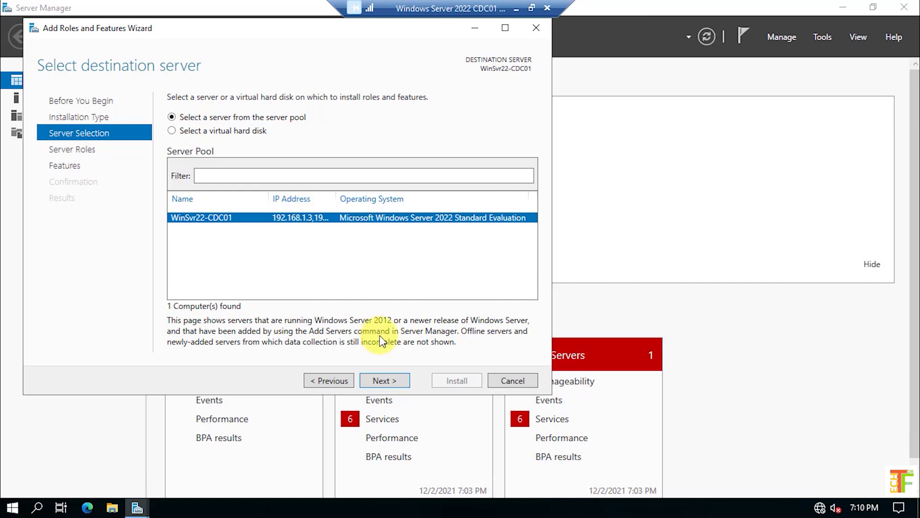
left_click(400, 378)
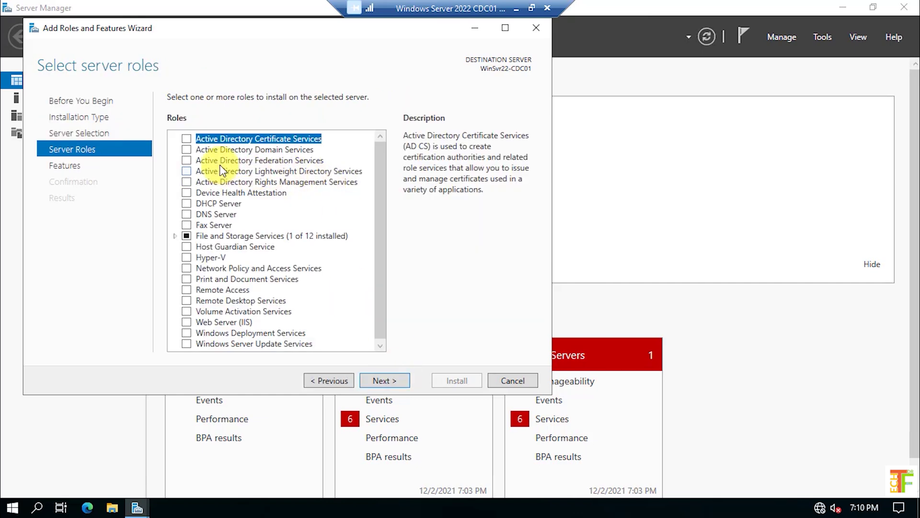
Select Active Directory Domain Services and DNS Server with their required features, and install them
left_click(186, 149)
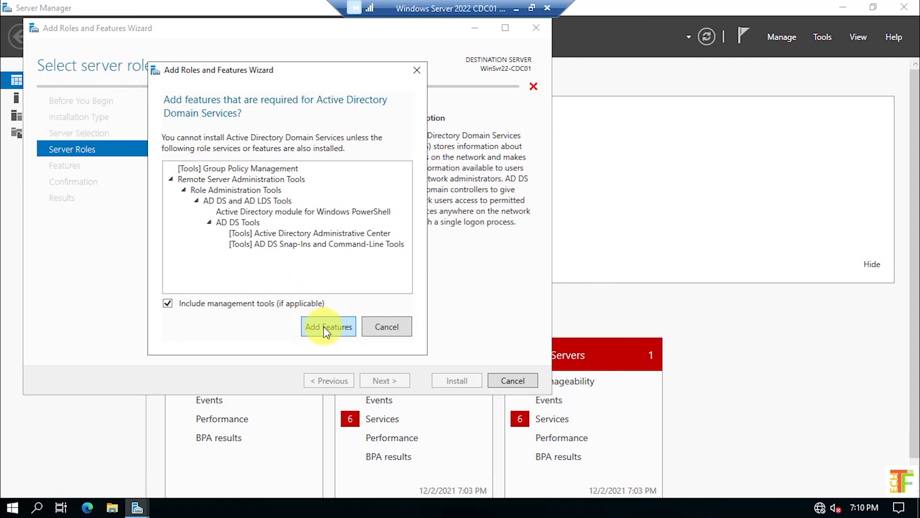
left_click(324, 327)
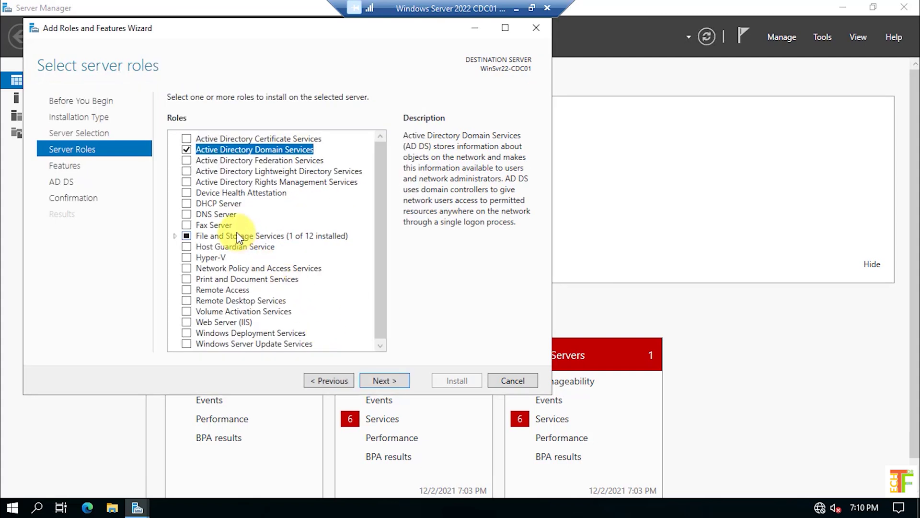
left_click(188, 216)
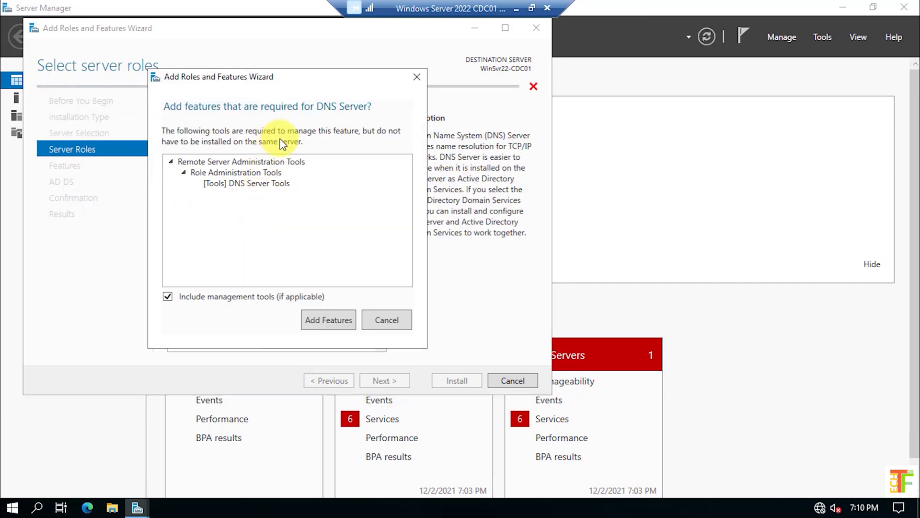
left_click(343, 320)
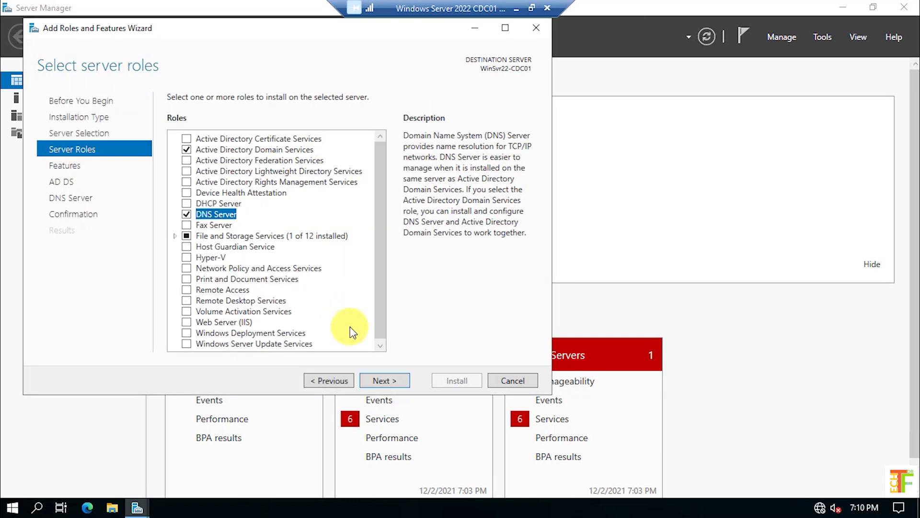
left_click(393, 382)
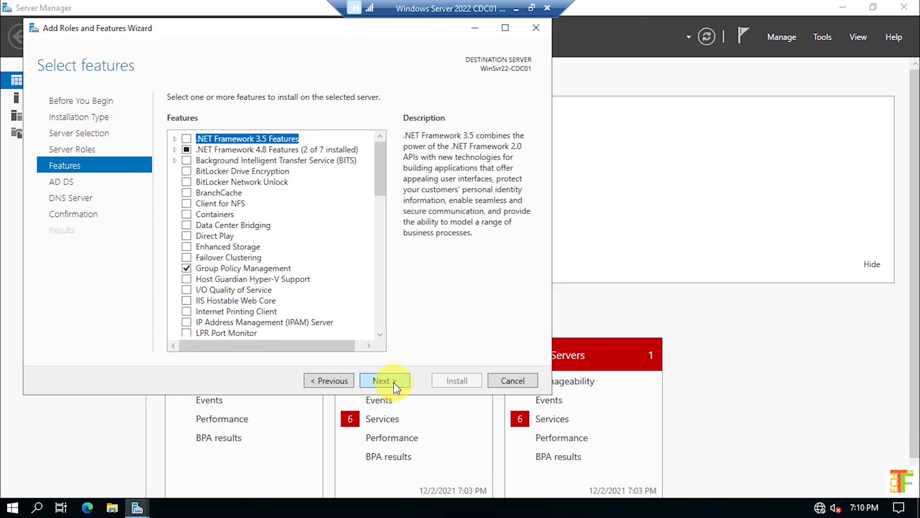
left_click(393, 382)
left_click(393, 382)
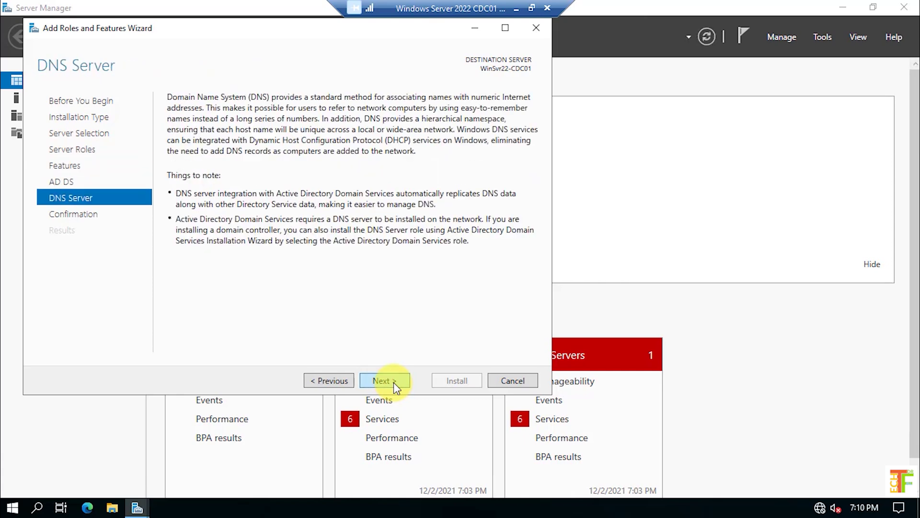
left_click(393, 382)
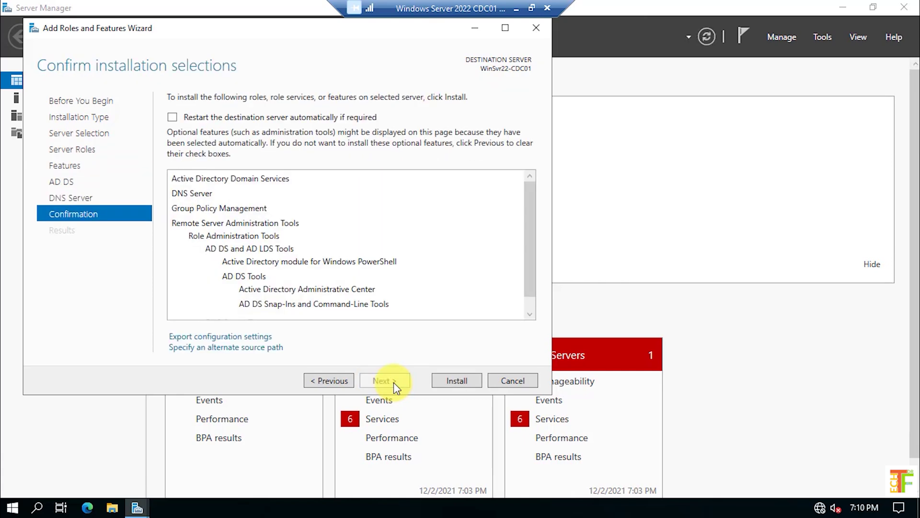
left_click(470, 384)
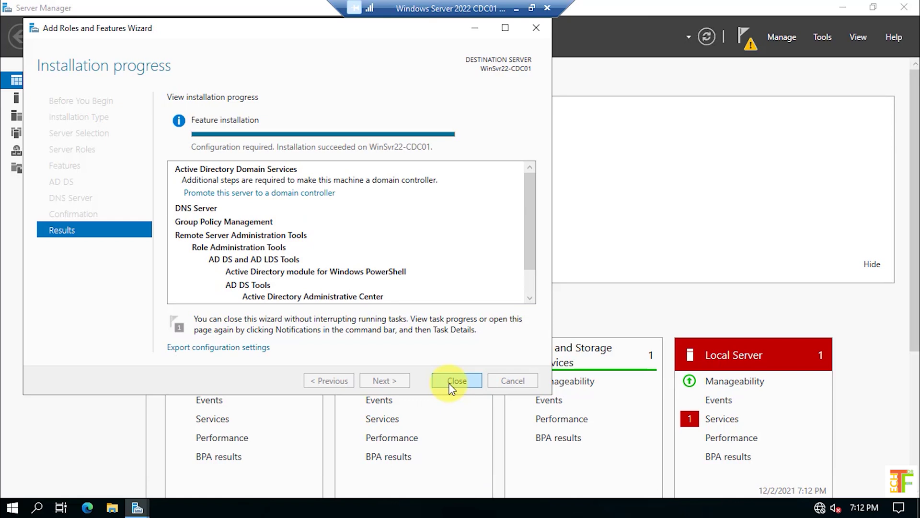
Start the promotion wizard and choose adding a new Child Domain to the existing forest
left_click(252, 194)
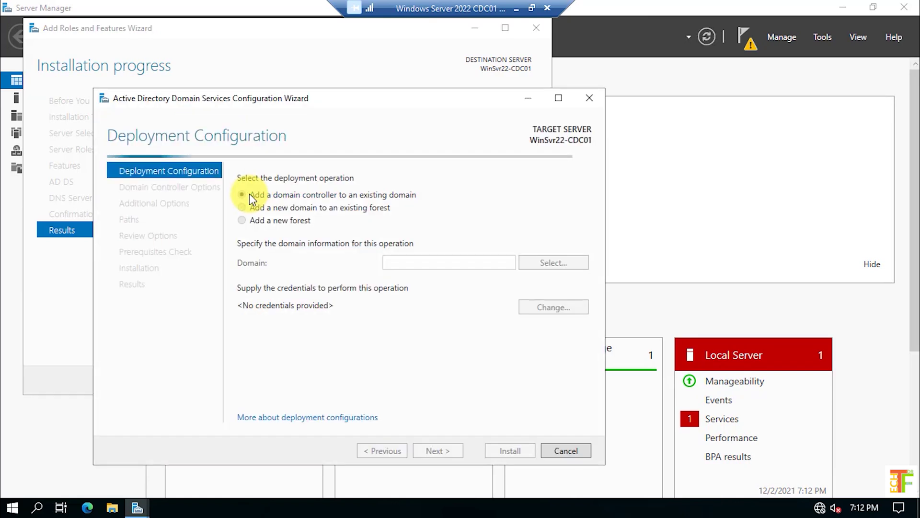
left_click(558, 98)
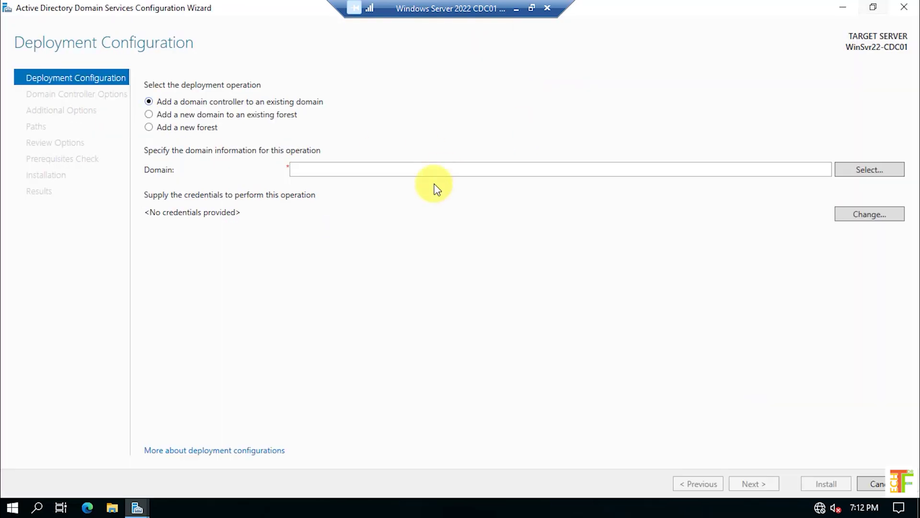
left_click(323, 170)
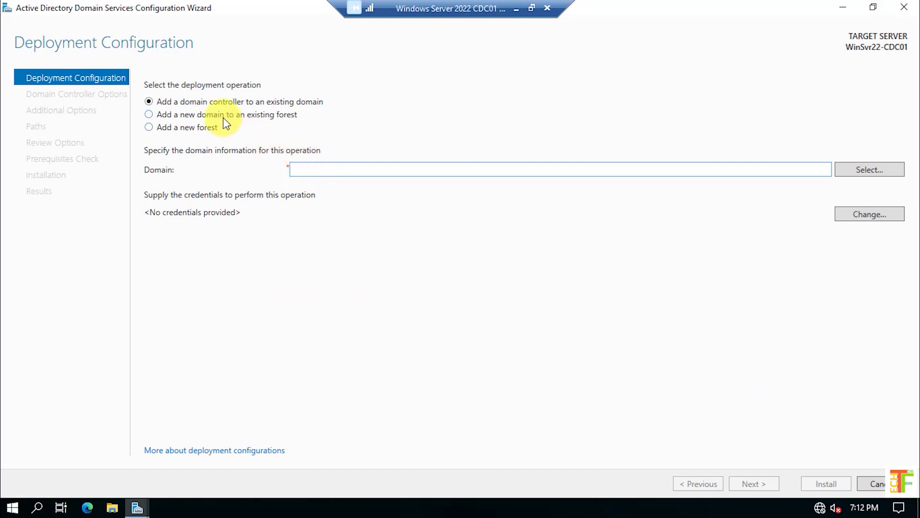
left_click(200, 118)
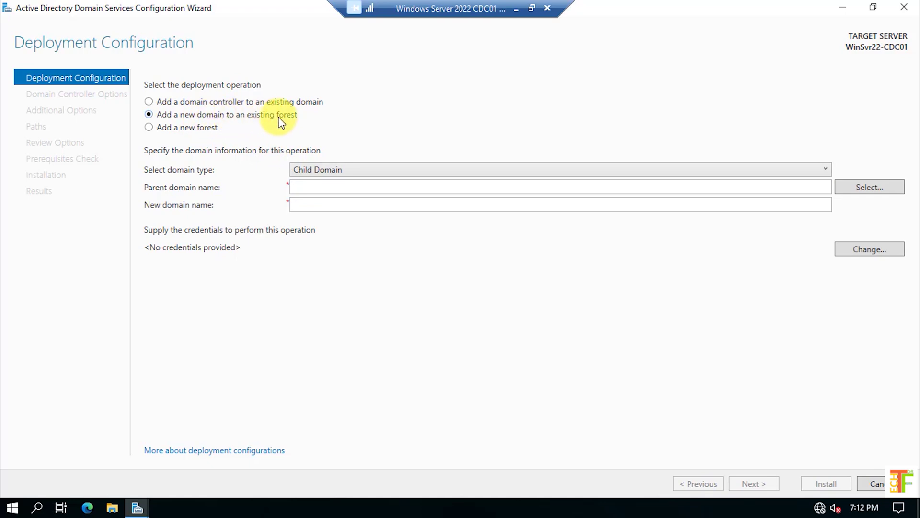
left_click(364, 168)
left_click(363, 168)
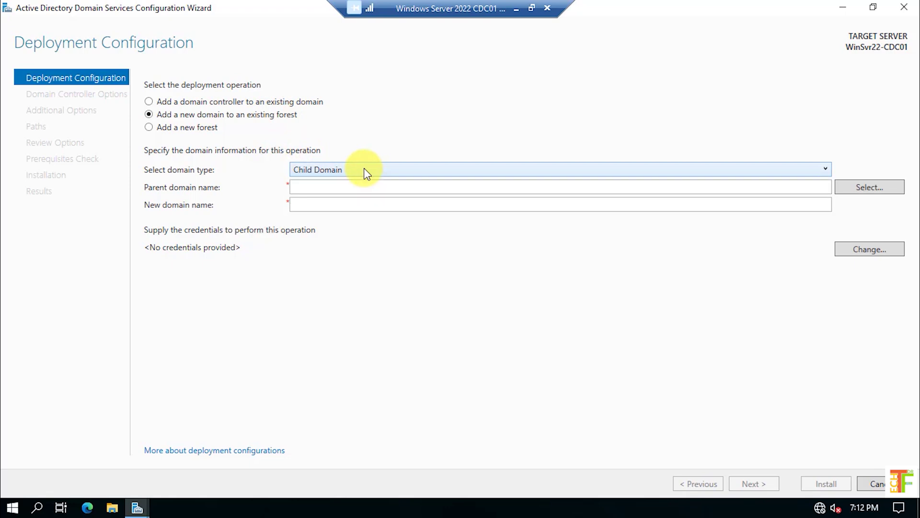
left_click(365, 170)
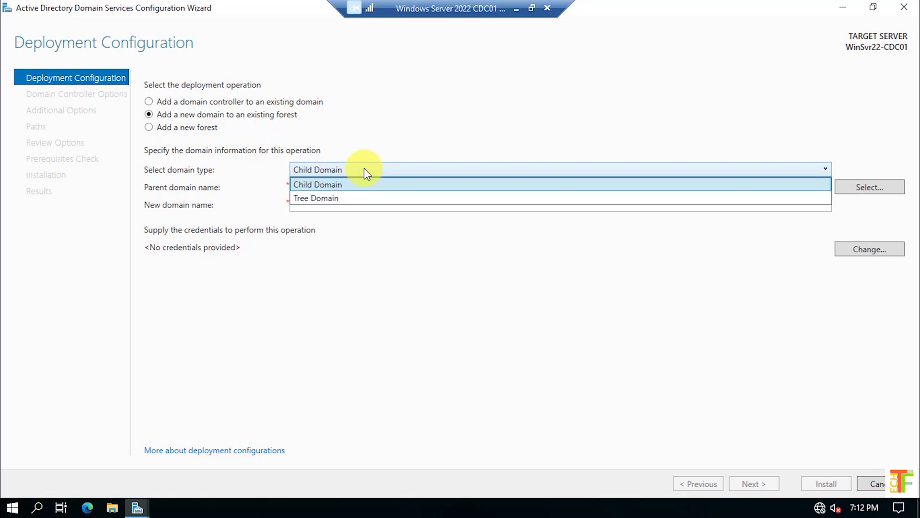
left_click(383, 185)
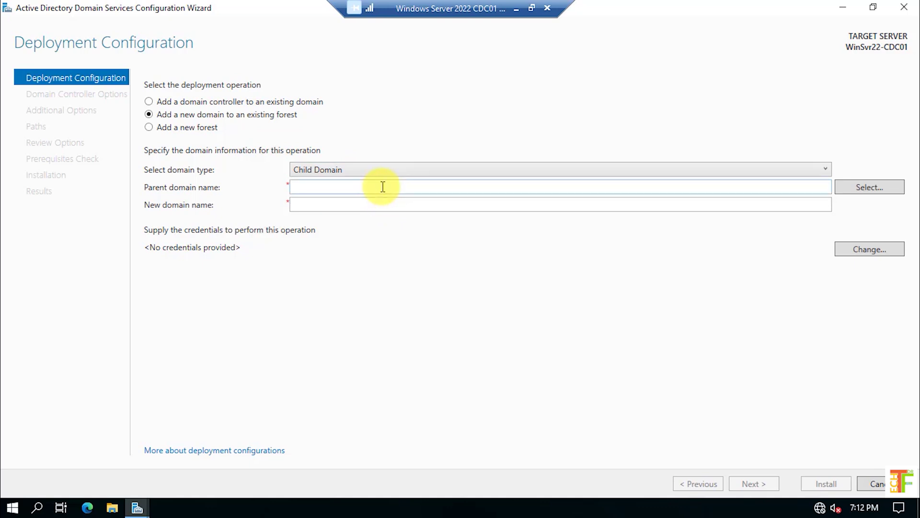
Supply the techforall.com domain administrator's user name and password for the deployment
left_click(867, 252)
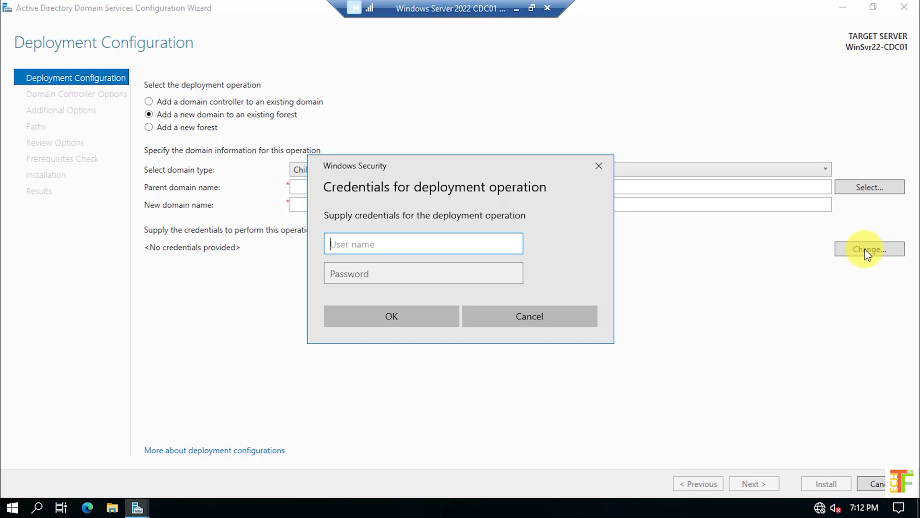
type("admin")
key("BackSpace")
key("BackSpace")
key("BackSpace")
key("BackSpace")
key("BackSpace")
key("Tab")
type("•••••••••••")
left_click(401, 315)
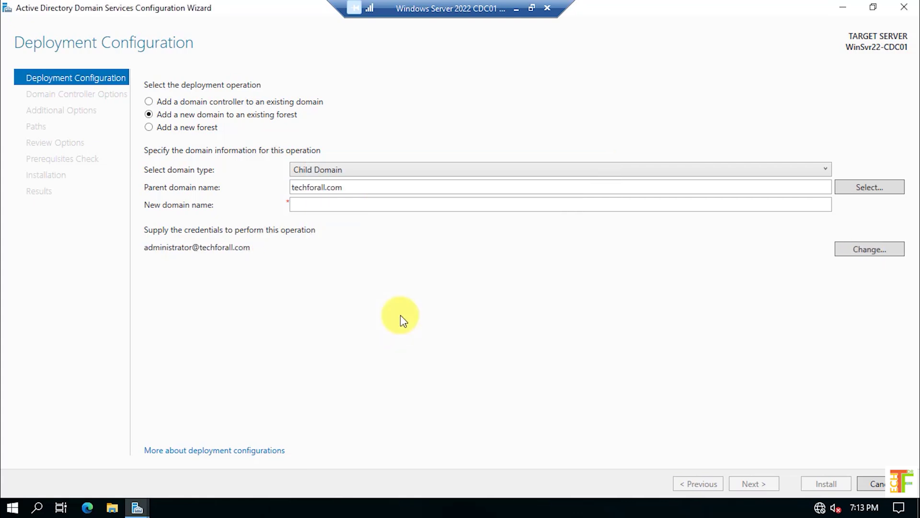
Enter Dubai as the new domain name under parent domain techforall.com
double_click(347, 186)
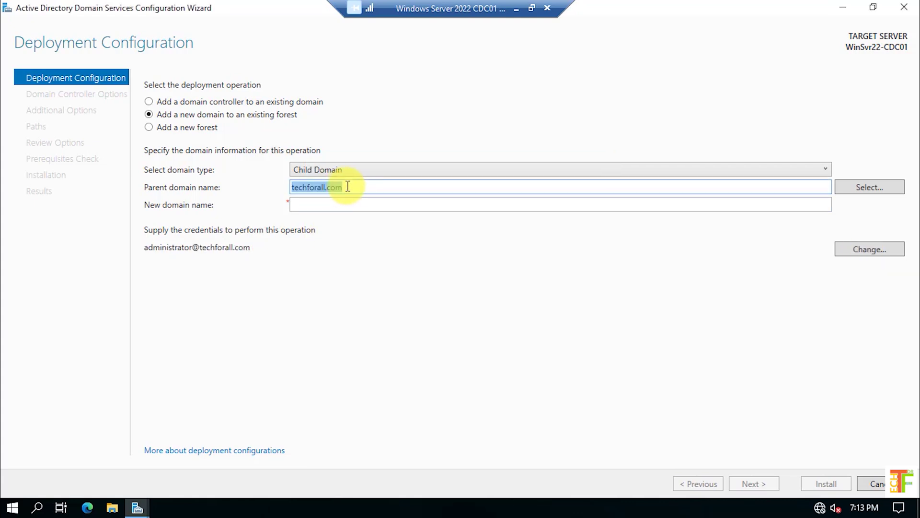
left_click(352, 187)
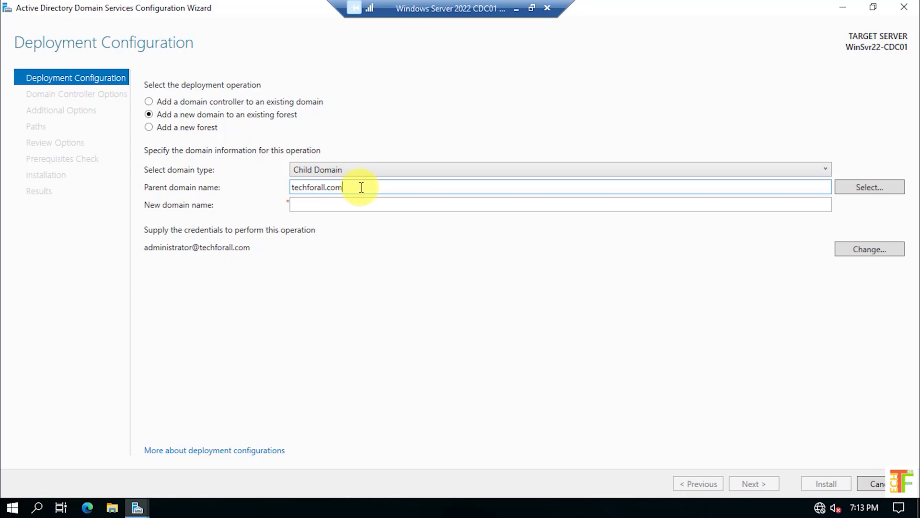
left_click(362, 204)
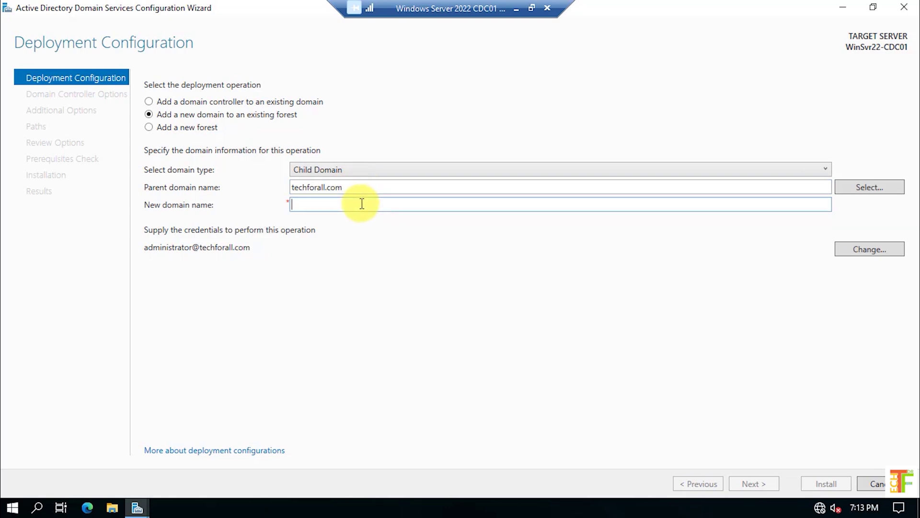
type("U")
key("BackSpace")
type("Dubai")
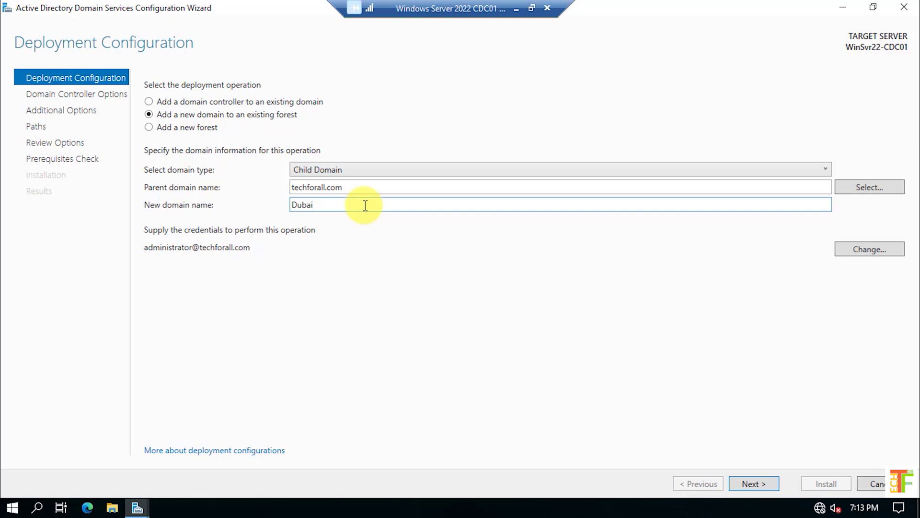
Keep the Windows Server 2016 functional level and choose the Dubai-BrunchOffie site
left_click(755, 489)
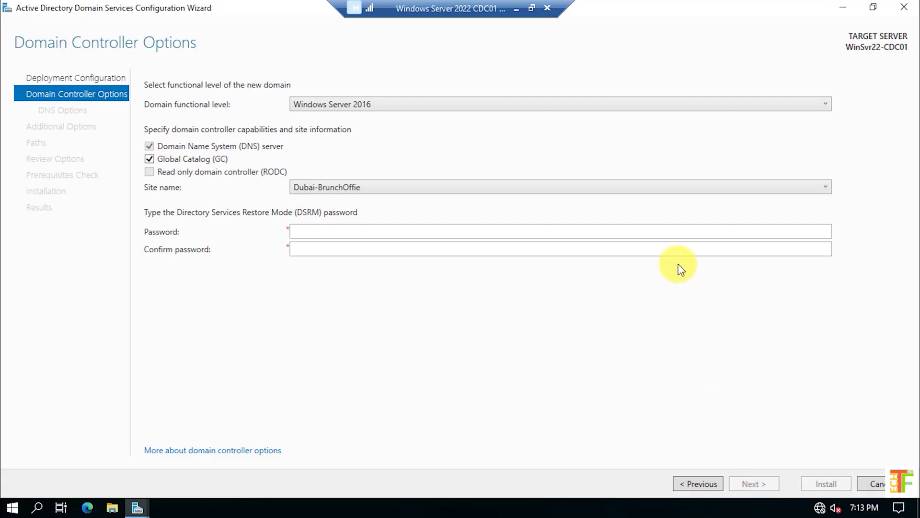
left_click(430, 111)
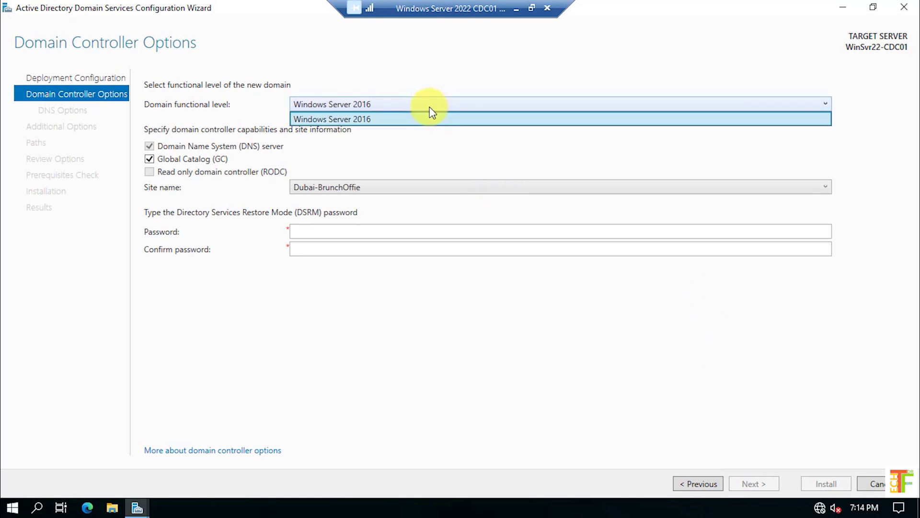
left_click(341, 122)
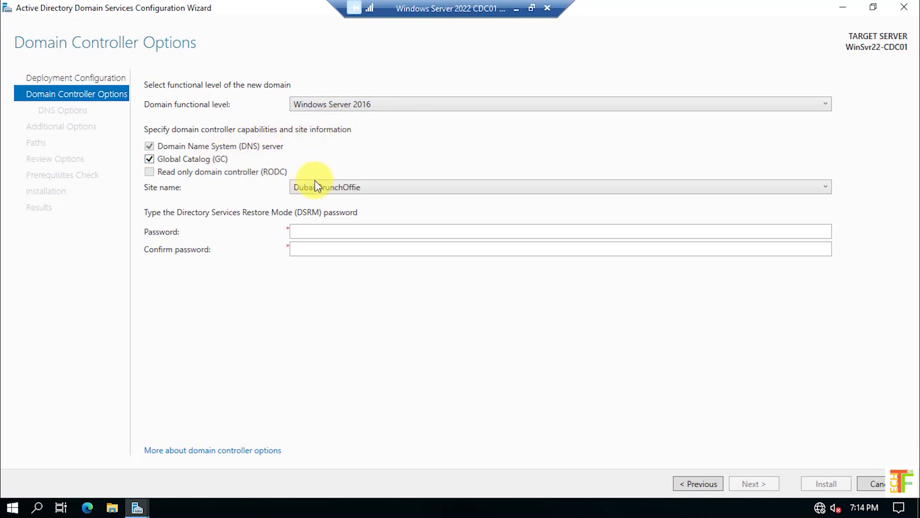
left_click(357, 189)
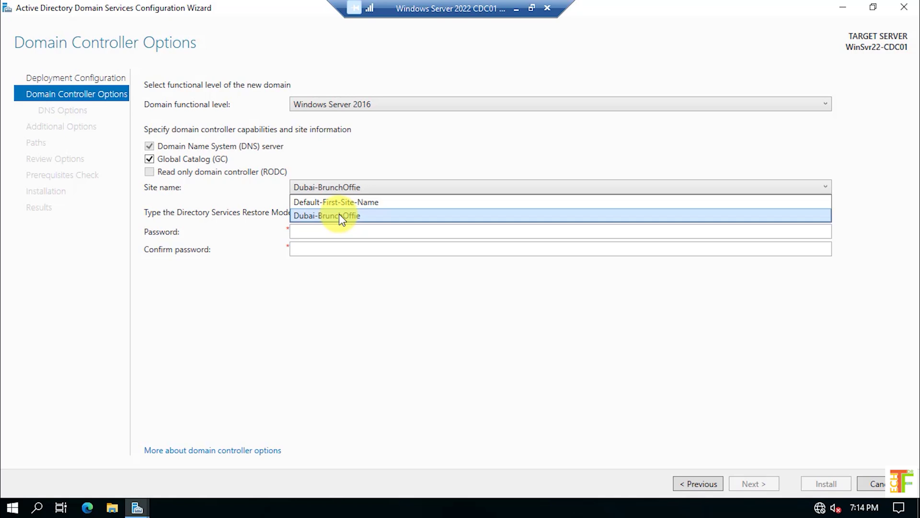
left_click(339, 216)
Enter and confirm the DSRM password, then continue to the DNS options
left_click(353, 226)
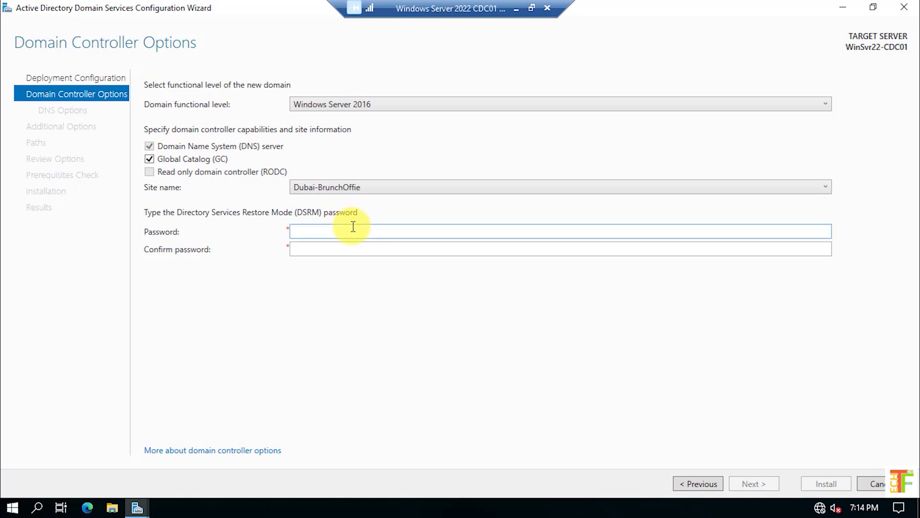
type("••••••••••")
key("Tab")
type("••••••••••")
left_click(760, 484)
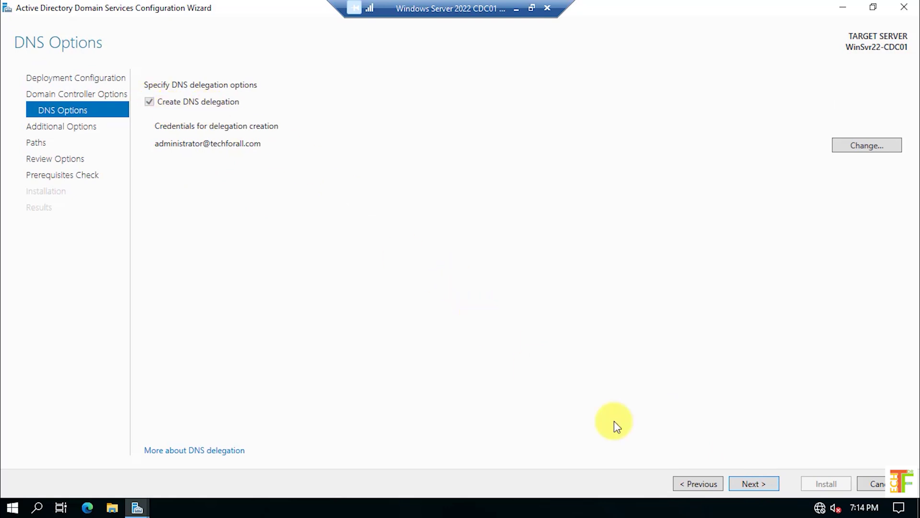
Keep the DUBAI NetBIOS name and the default database, log and SYSVOL folders
left_click(753, 484)
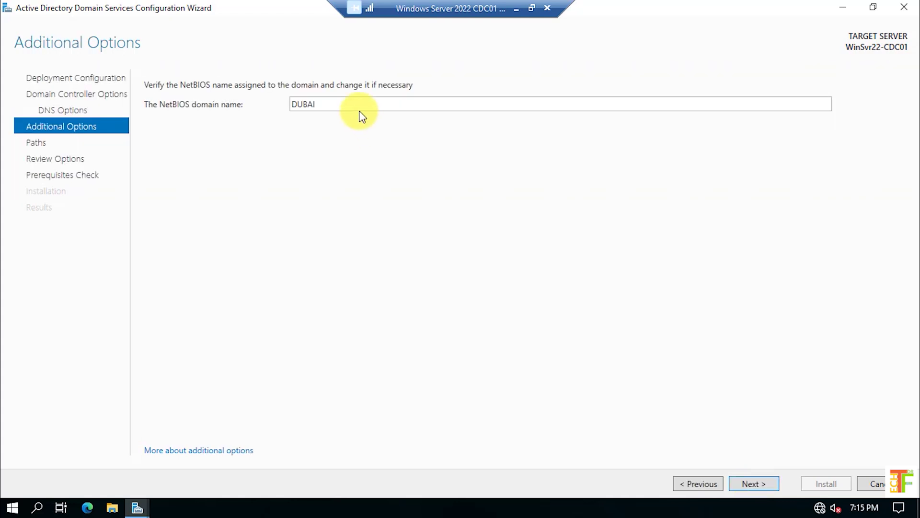
double_click(367, 100)
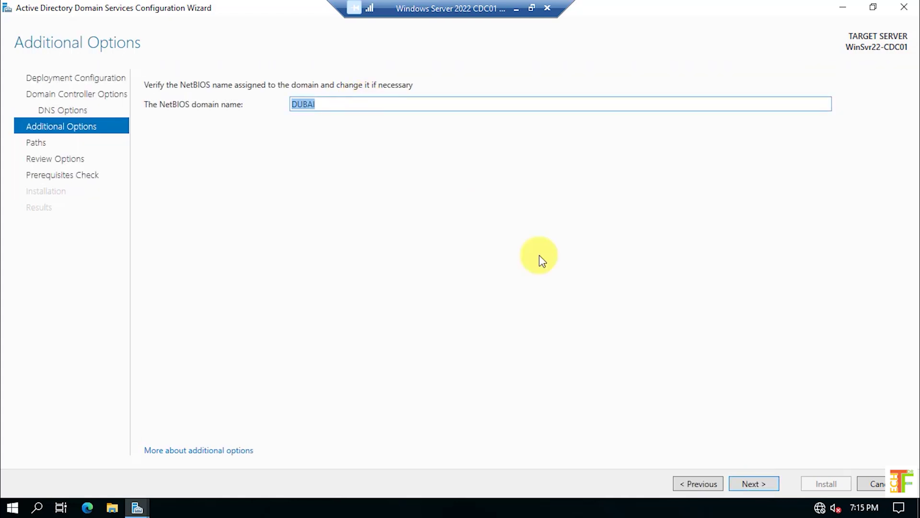
left_click(760, 484)
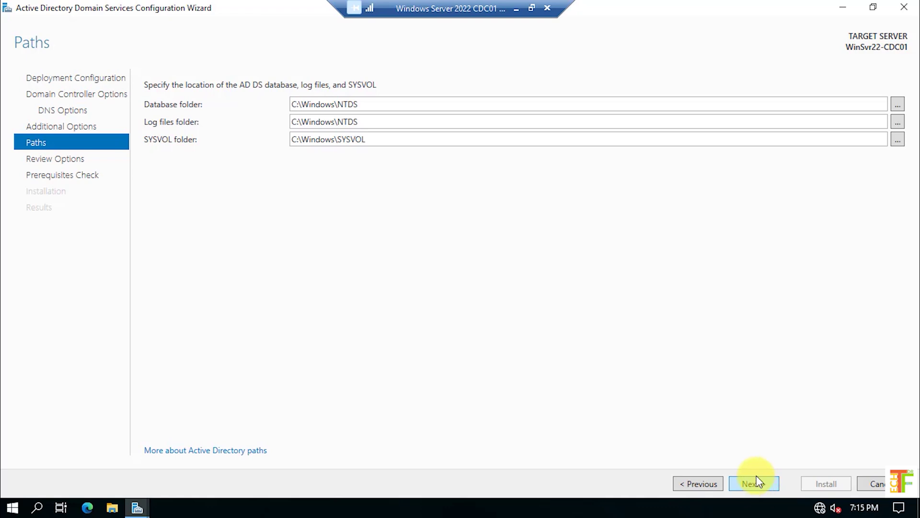
left_click(755, 484)
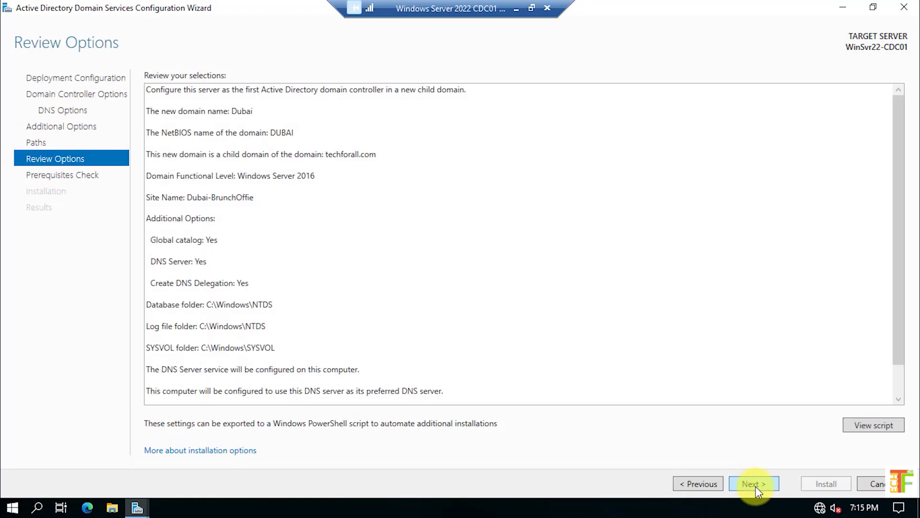
Review the options, pass the prerequisites check, and begin promoting the domain controller
left_click_drag(899, 189, 887, 152)
left_click(762, 486)
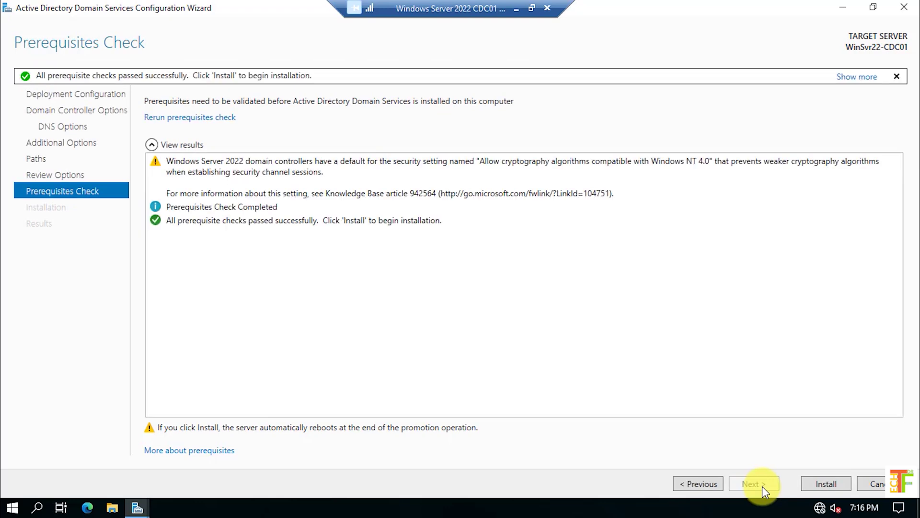
left_click(825, 484)
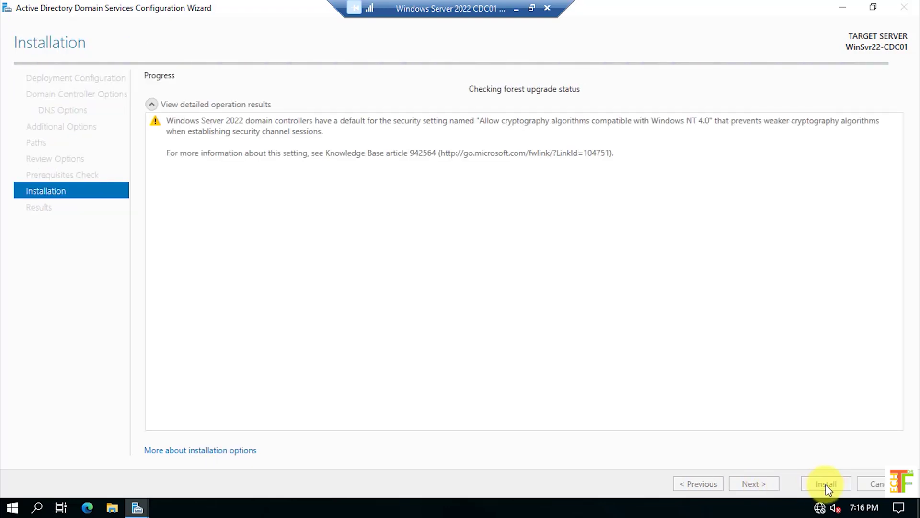
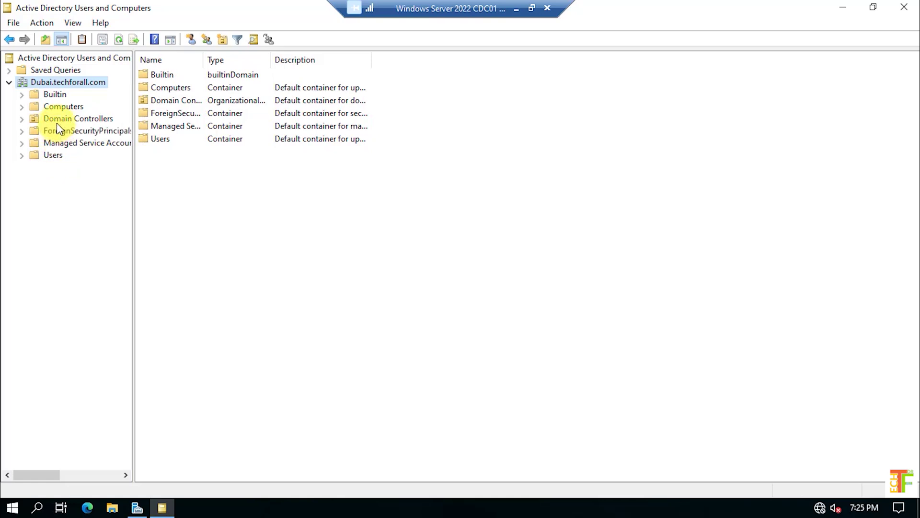
Confirm WINSVR22-CDC01 is a GC in the Dubai-BrunchOffie site, then minimize the console
left_click(56, 122)
left_click_drag(203, 62, 268, 61)
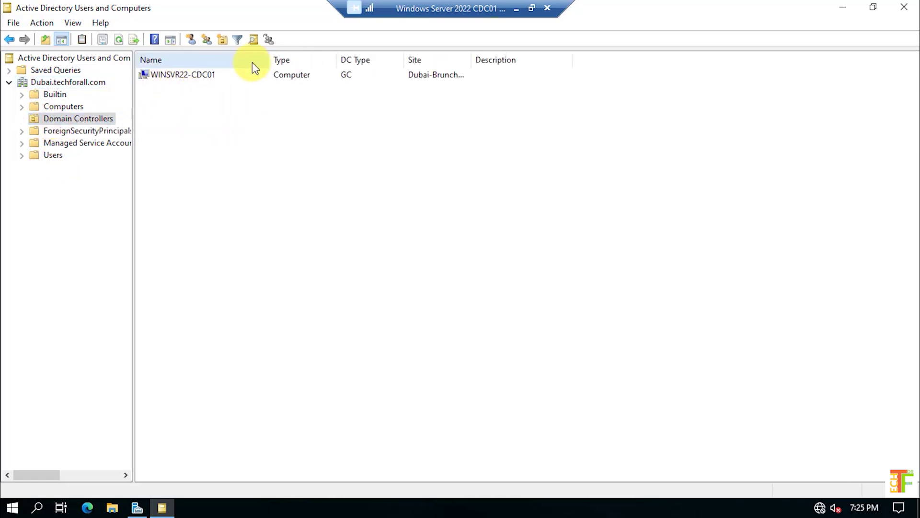
left_click(204, 81)
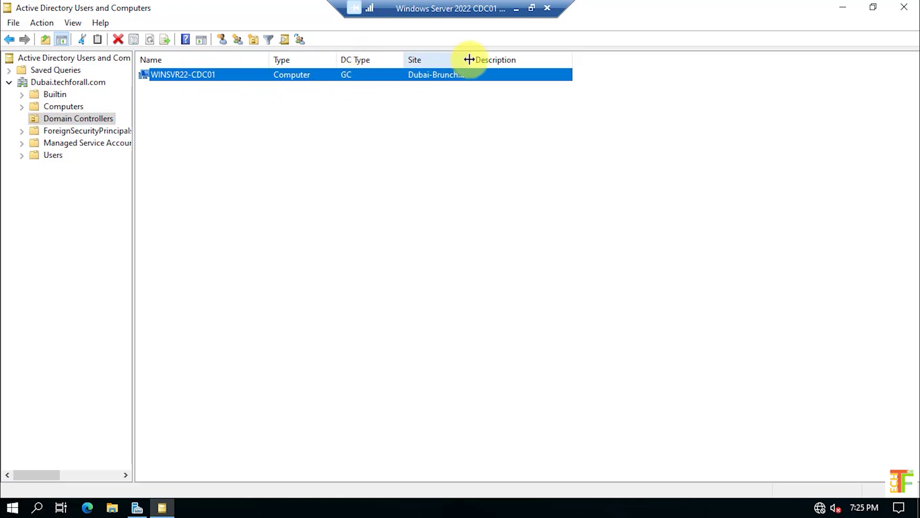
left_click_drag(469, 59, 506, 59)
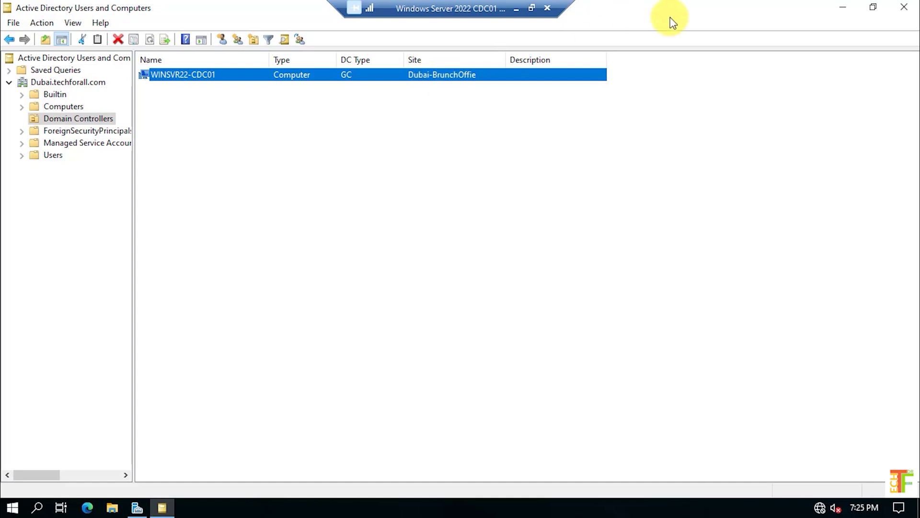
left_click(843, 6)
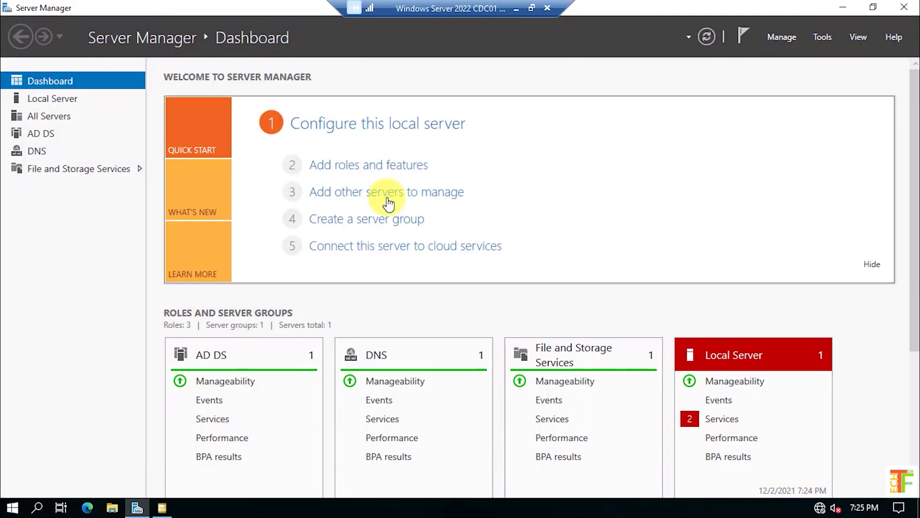
Open the Ethernet adapter's IPv4 properties from the Local Server page
left_click(48, 98)
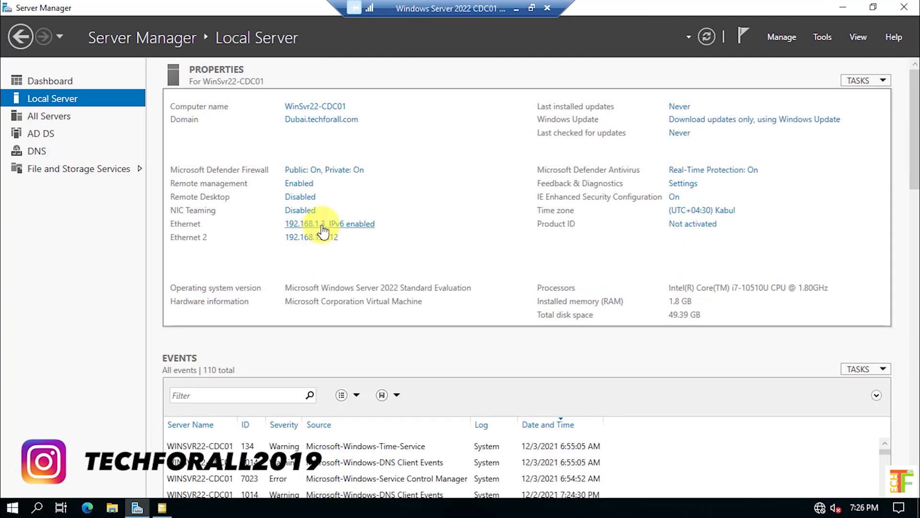
left_click(324, 222)
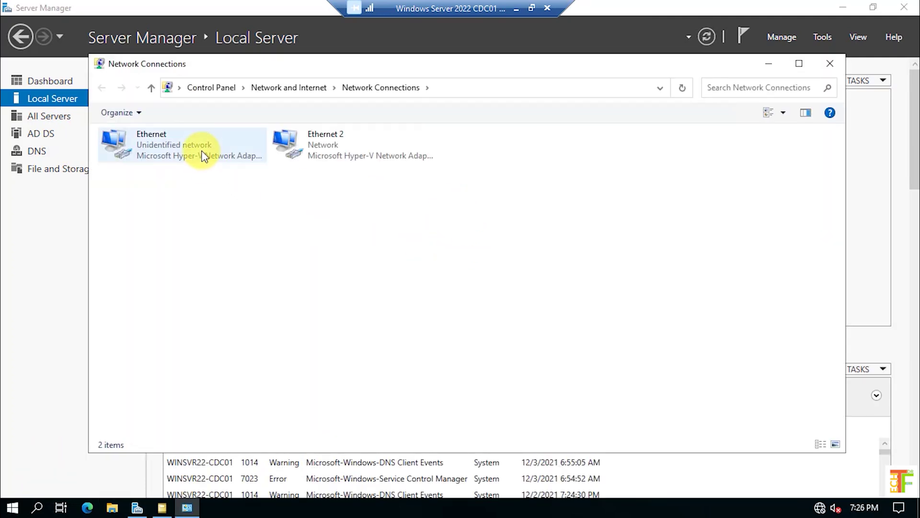
double_click(168, 165)
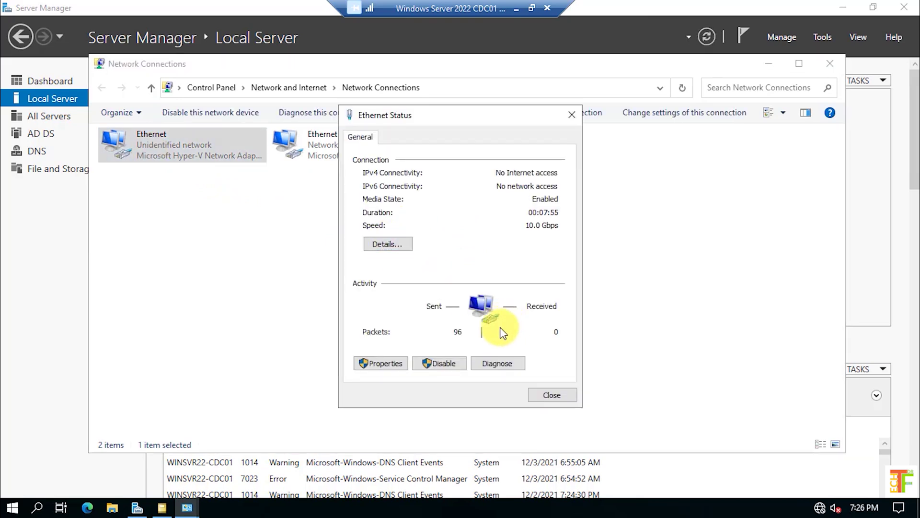
left_click(396, 361)
left_click(488, 268)
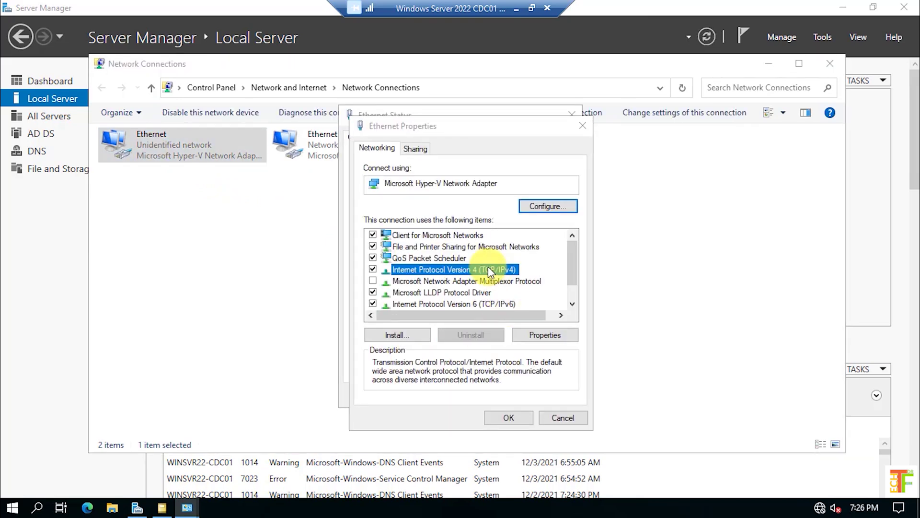
double_click(488, 269)
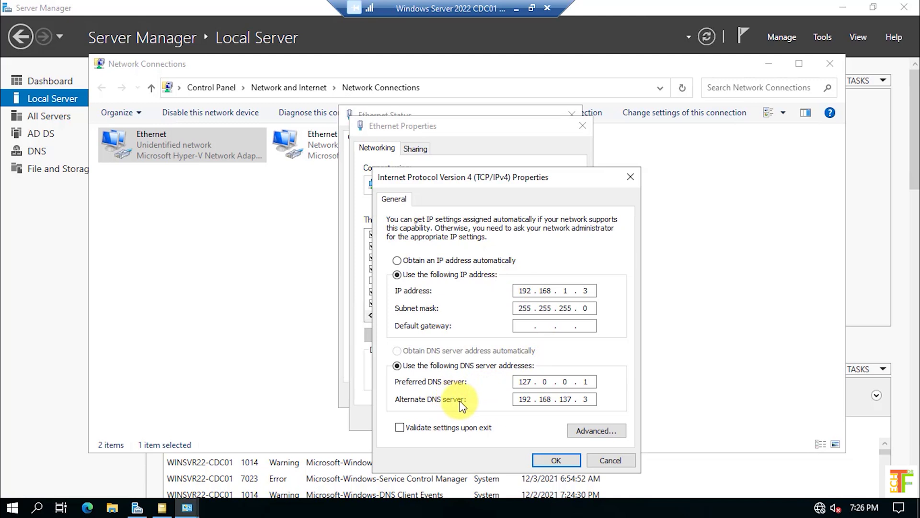
Change the preferred DNS server to 192.168.1.3, apply it, and close the network windows
left_click(592, 399)
key("BackSpace")
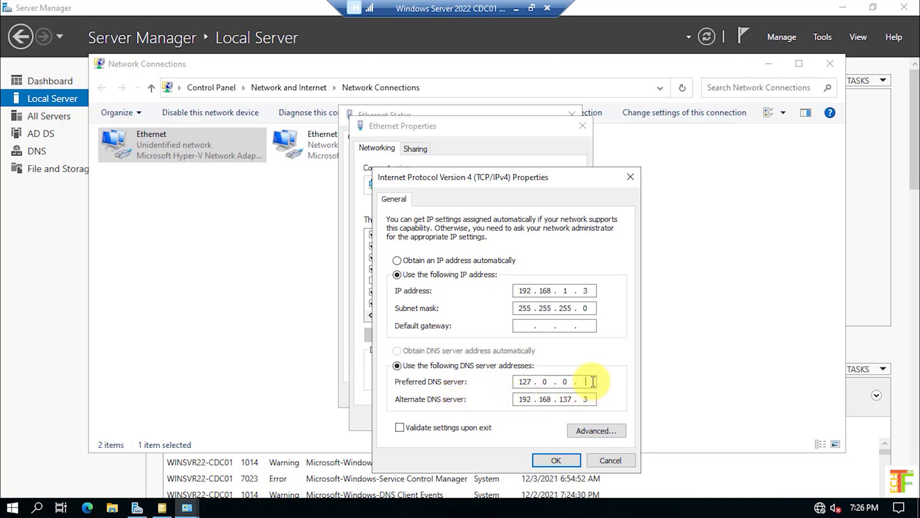
key("BackSpace")
key("BackSpace")
key("BackSpace")
key("BackSpace")
key("BackSpace")
type("19216813")
left_click(571, 458)
left_click(516, 422)
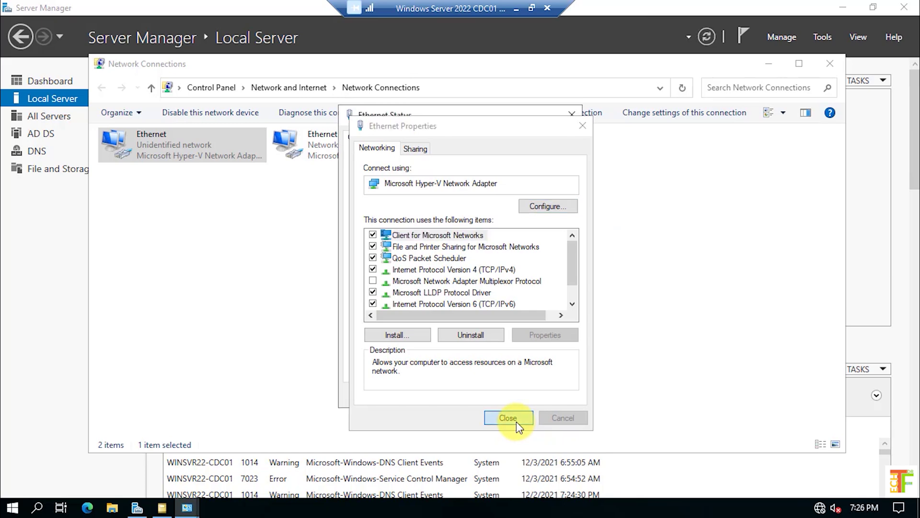
left_click(554, 393)
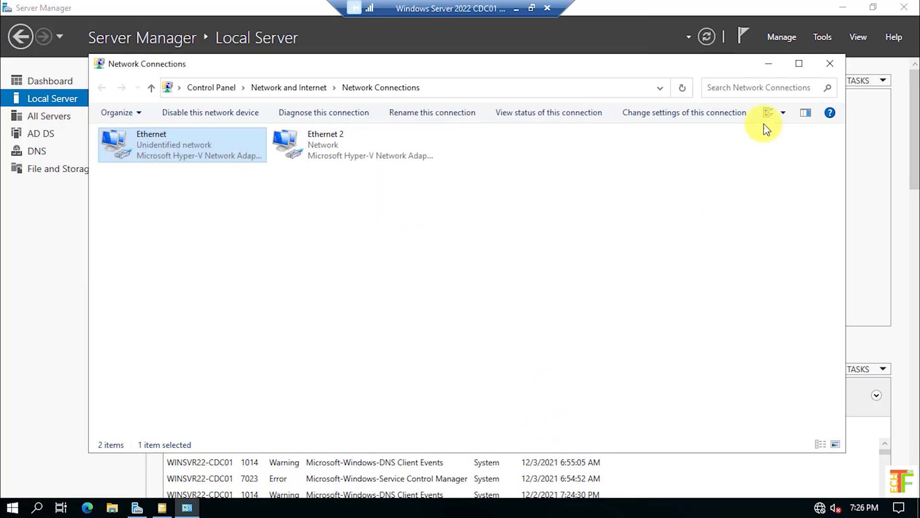
left_click(829, 63)
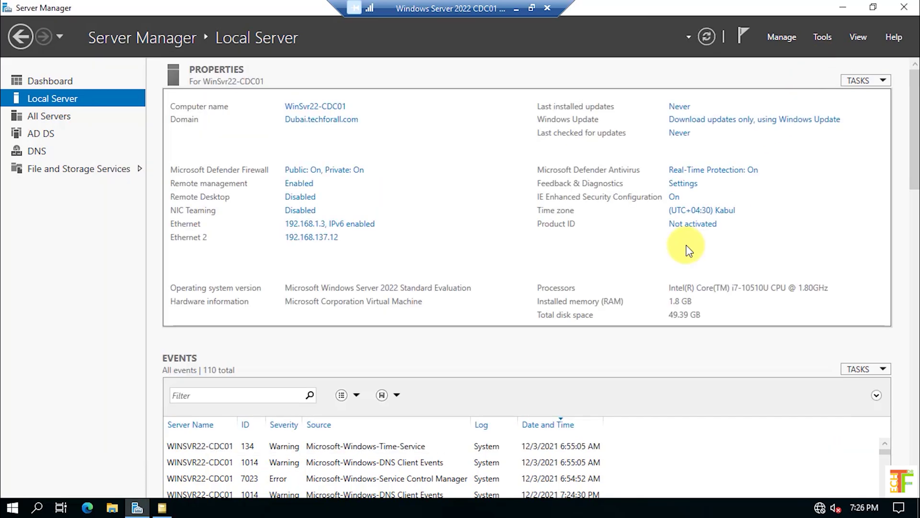
Launch DNS Manager from Server Manager's Tools menu and maximize it
left_click(843, 7)
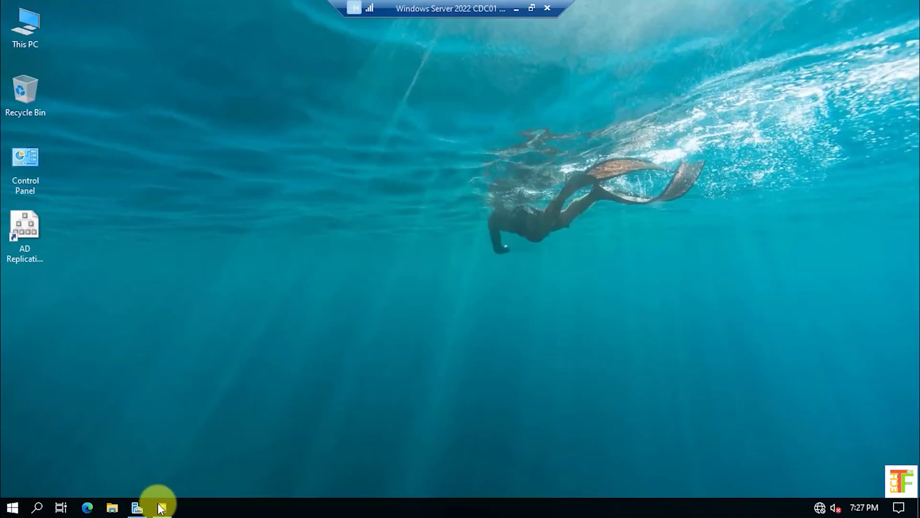
left_click(137, 507)
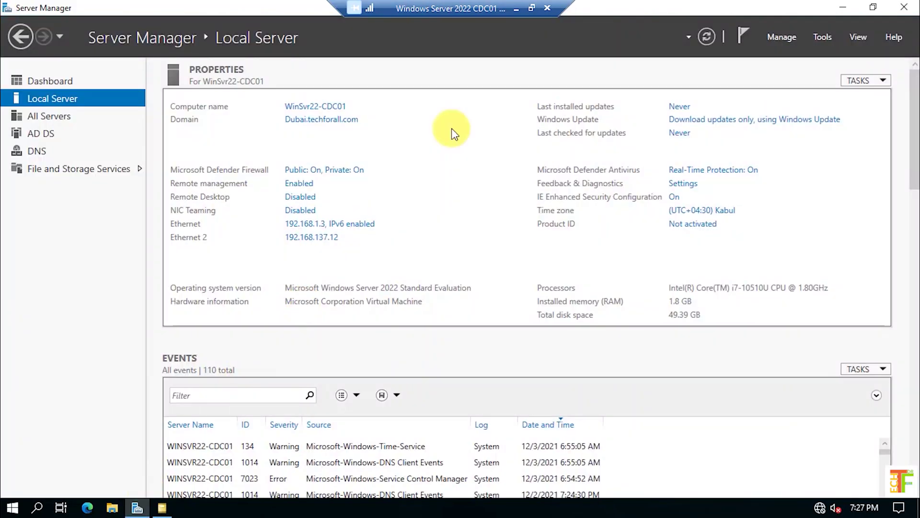
left_click(829, 36)
left_click(764, 201)
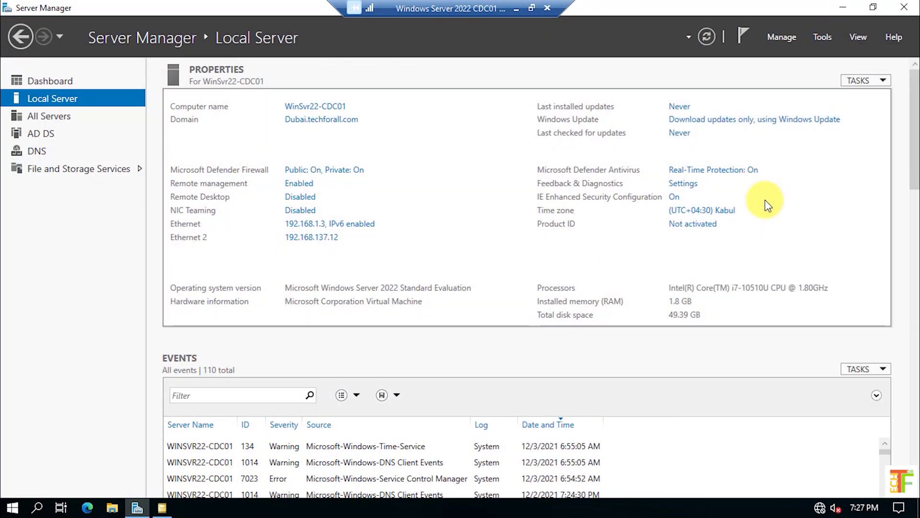
left_click(839, 6)
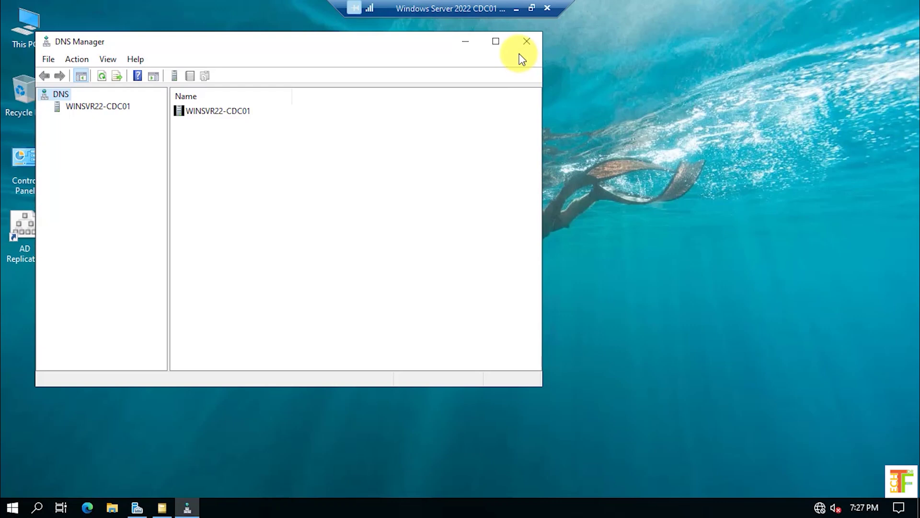
left_click(495, 42)
Expand WINSVR22-CDC01 to check Dubai.techforall.com, empty reverse zones and conditional forwarders
left_click(83, 75)
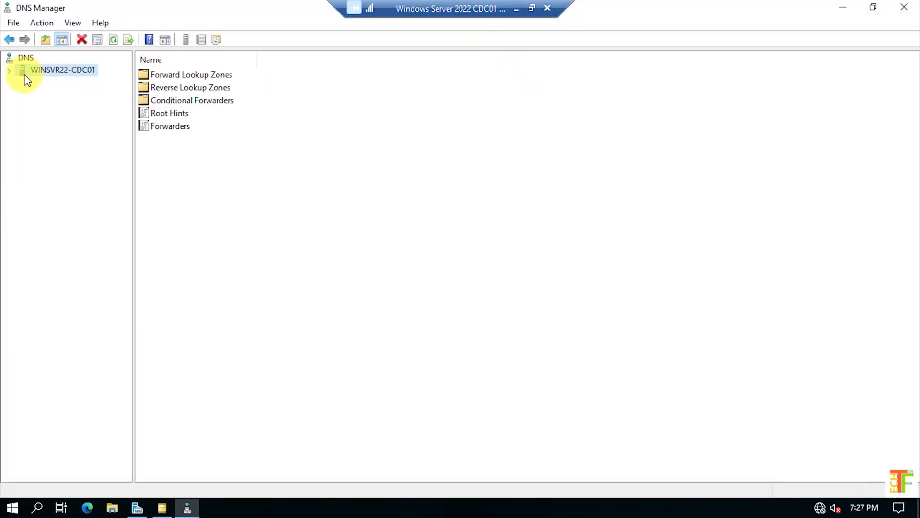
left_click(9, 70)
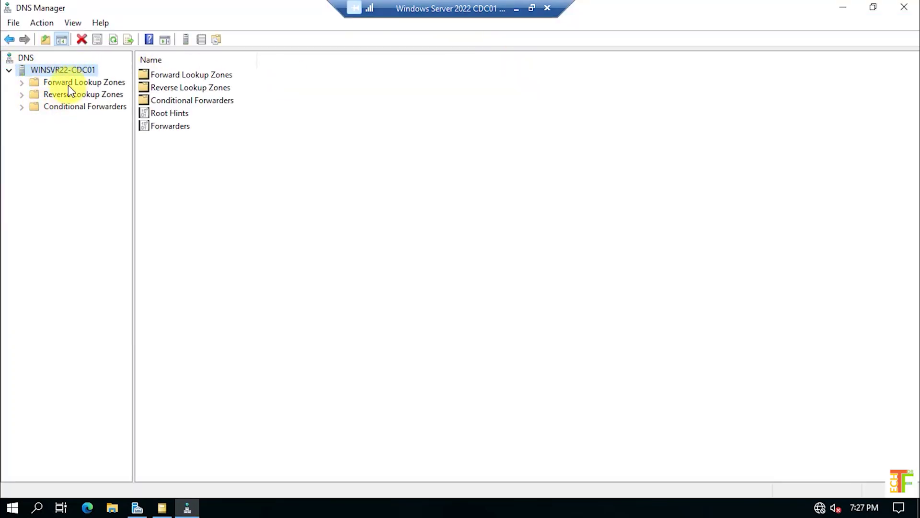
left_click(41, 87)
left_click(22, 83)
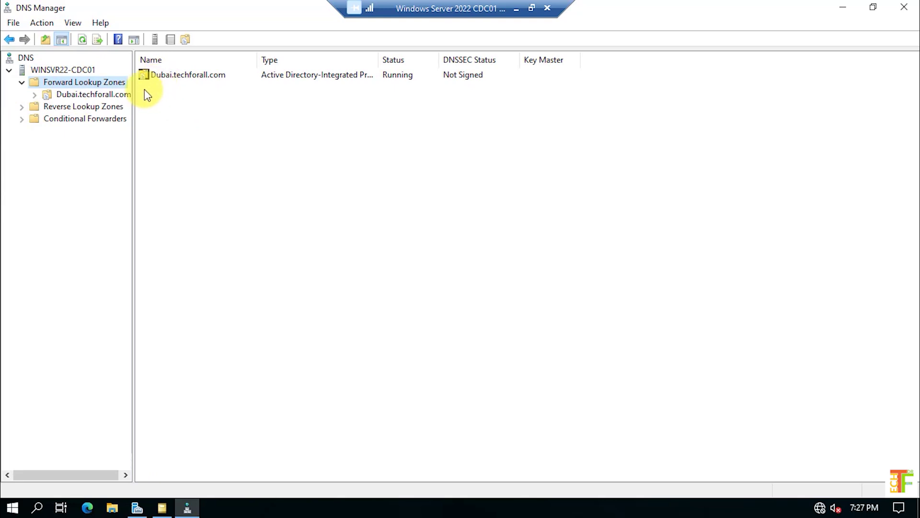
left_click(57, 108)
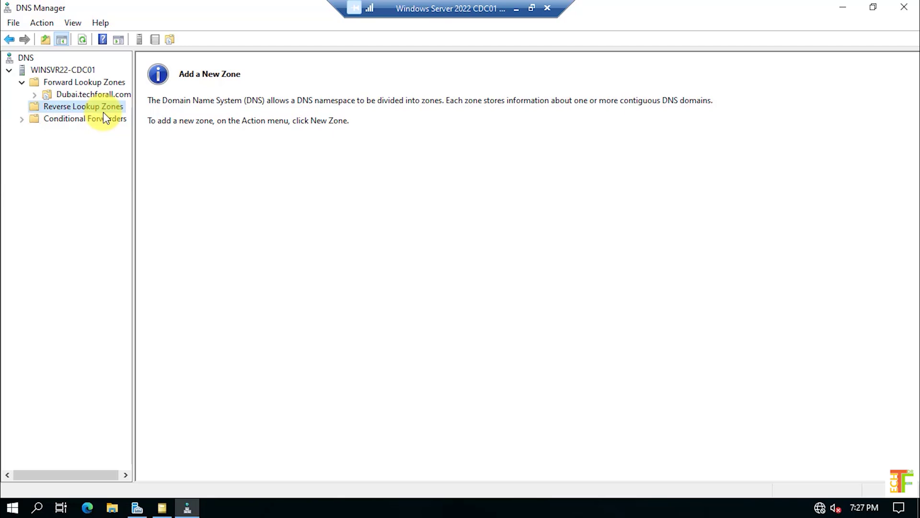
left_click(83, 119)
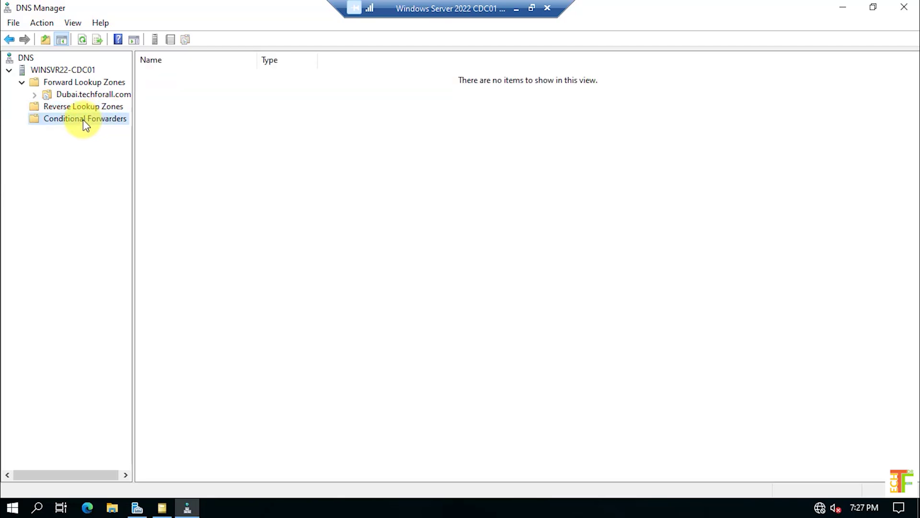
Create a techforall.com conditional forwarder to 192.168.137.3 with a 3-second timeout
right_click(84, 121)
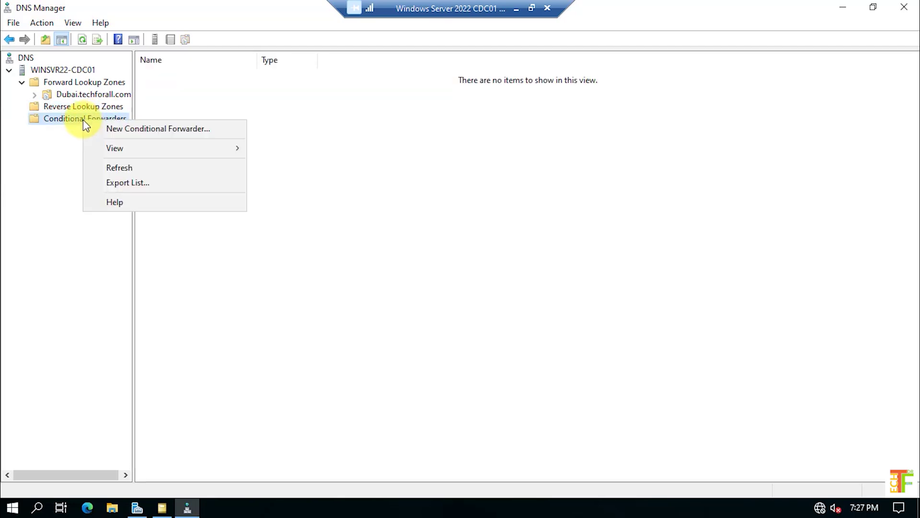
left_click(139, 129)
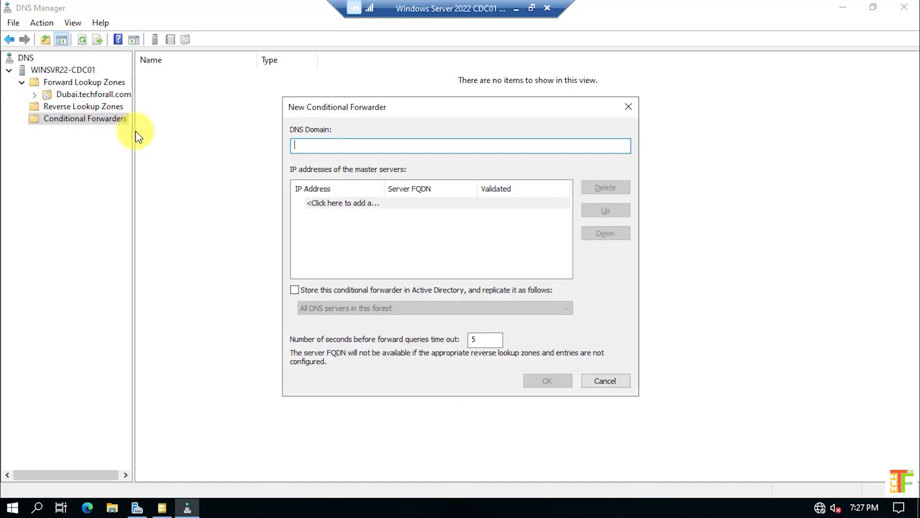
type("techforall.com")
key("Tab")
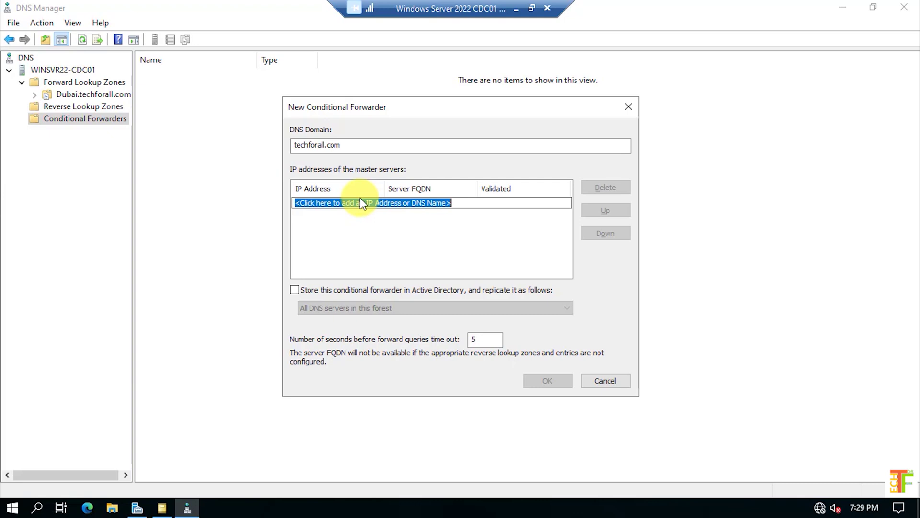
type("192.168")
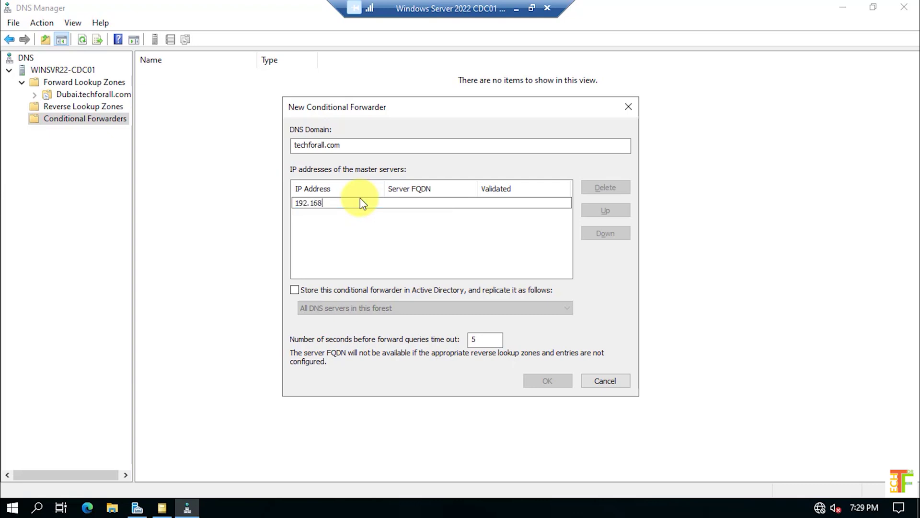
type(".137.3")
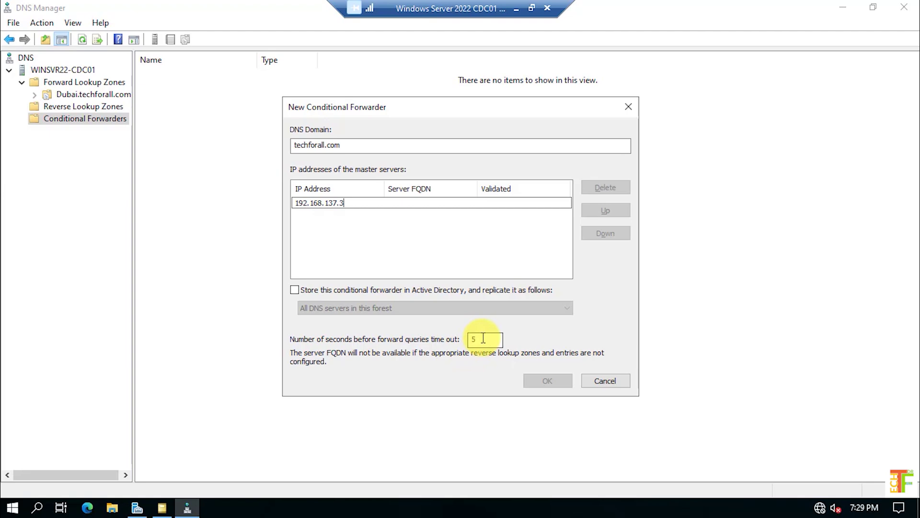
left_click(483, 339)
type("3")
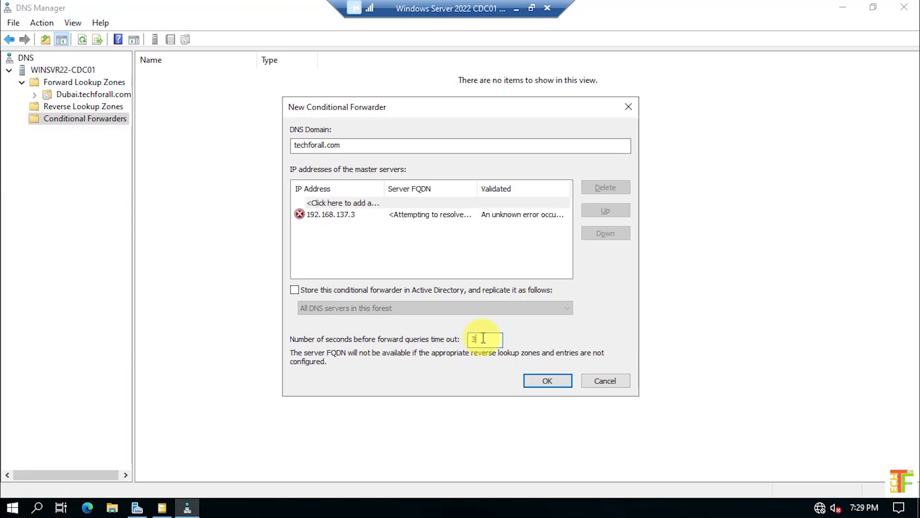
left_click(548, 382)
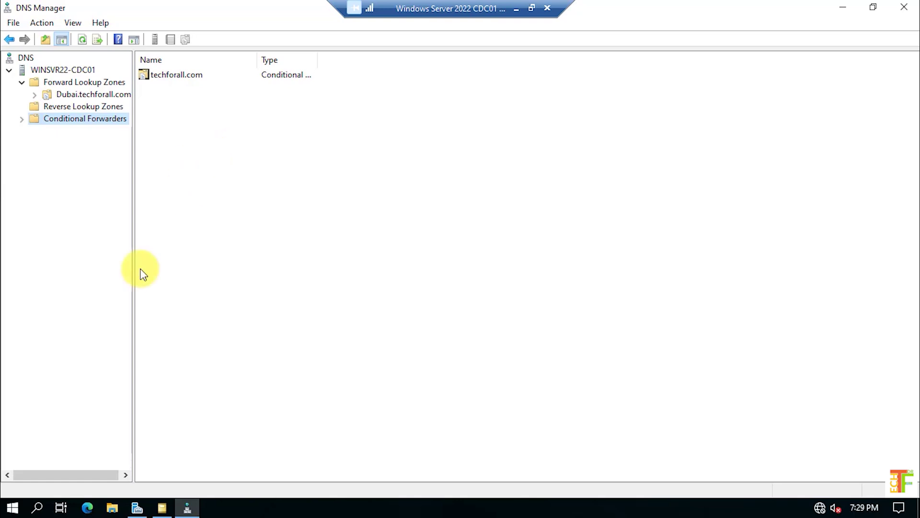
Run 'ping techforall.com' in PowerShell, confirm replies from 192.168.137.3, then close it
left_click(12, 507)
left_click(321, 141)
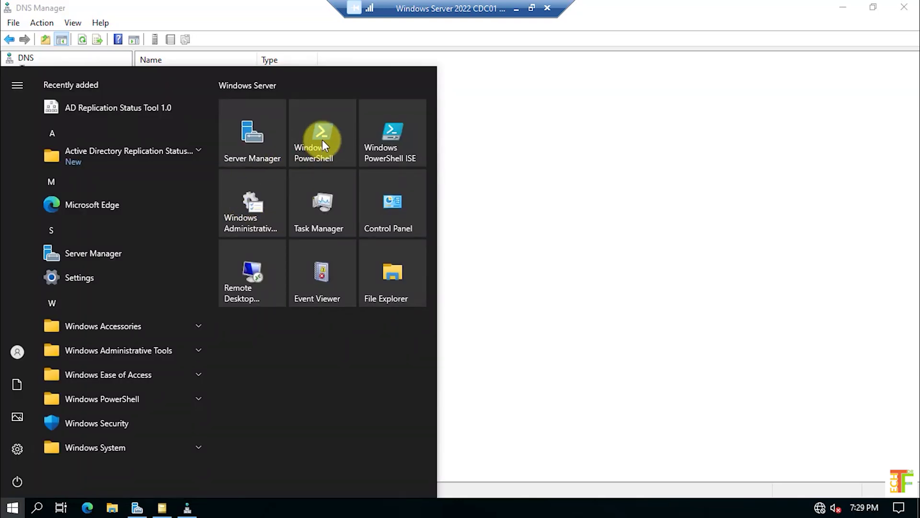
left_click(586, 28)
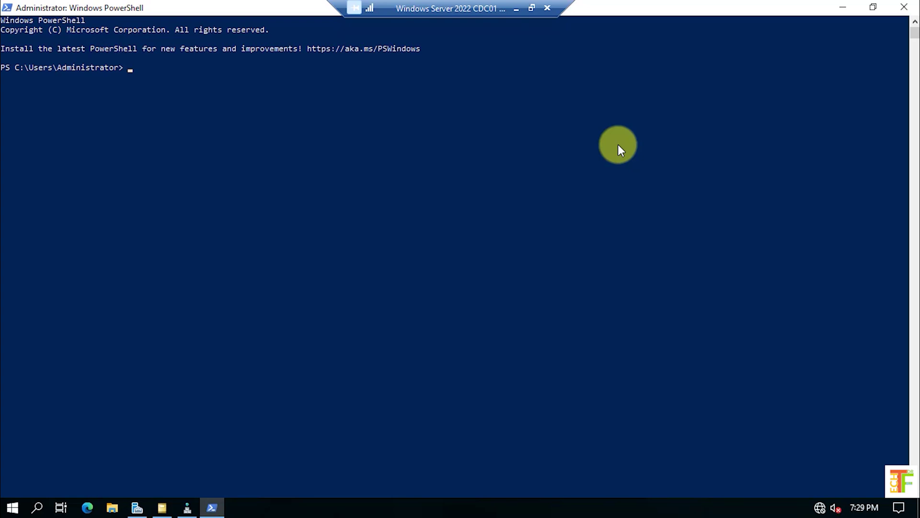
type("ping techforall.com")
key("Return")
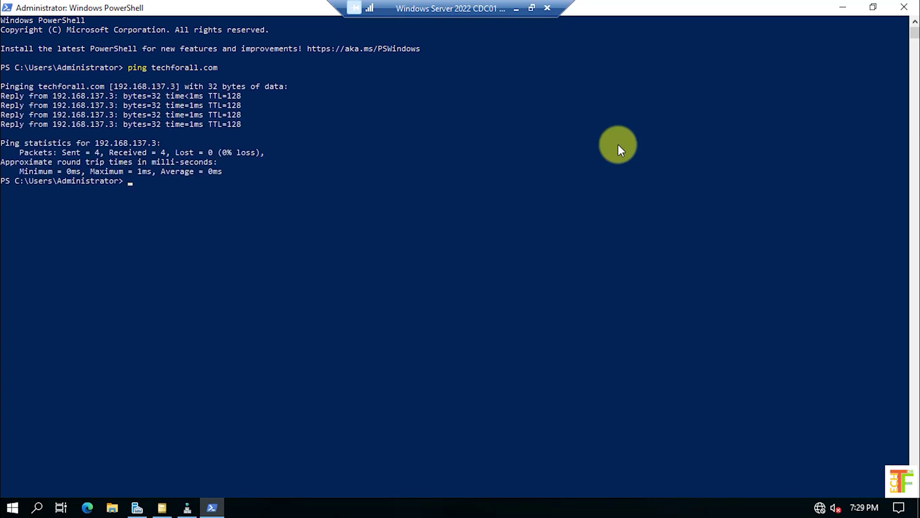
left_click(904, 7)
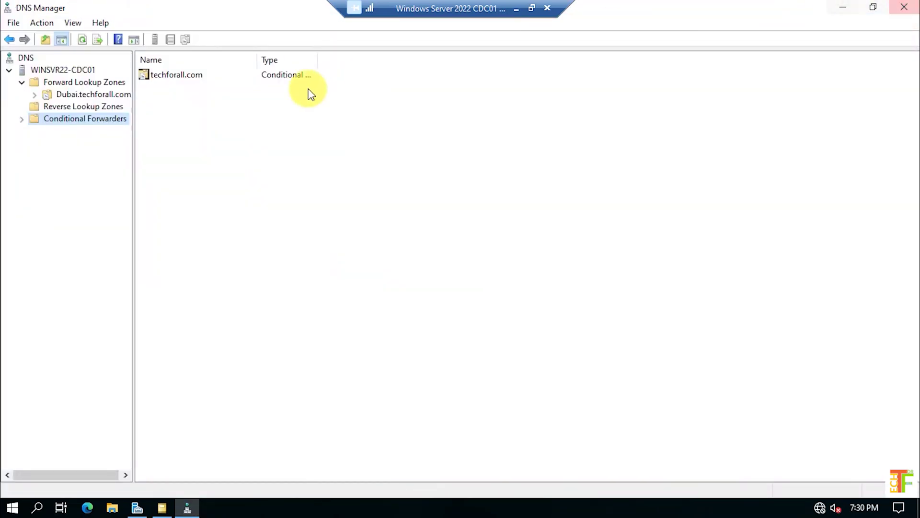
Select Forward Lookup Zones and then the Dubai.techforall.com zone to review it
left_click(76, 82)
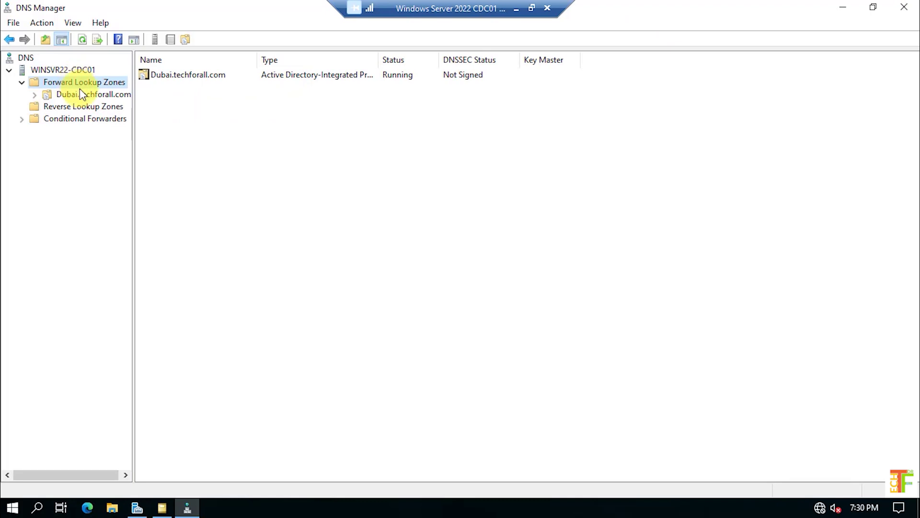
left_click(91, 94)
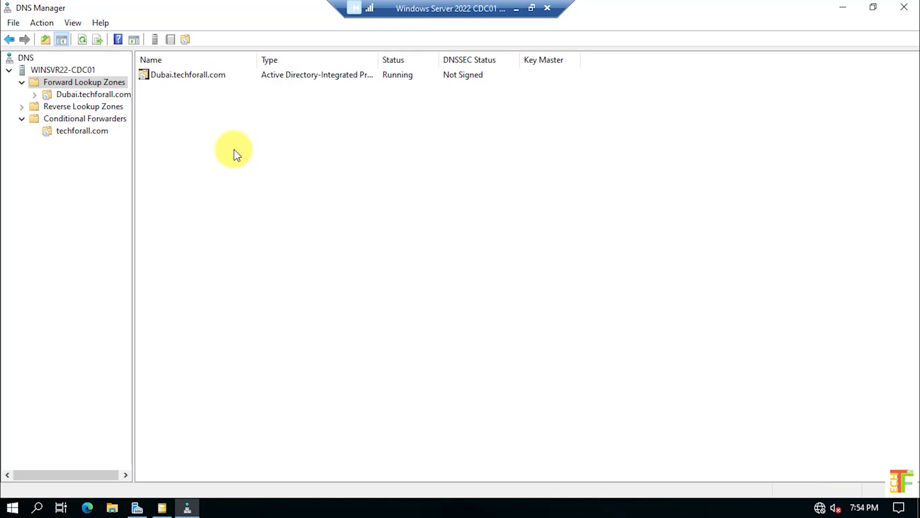
Run 'ping WinSvr22-DC01.techforall.com' in PowerShell, confirm four replies, then close it
left_click(12, 507)
left_click(329, 154)
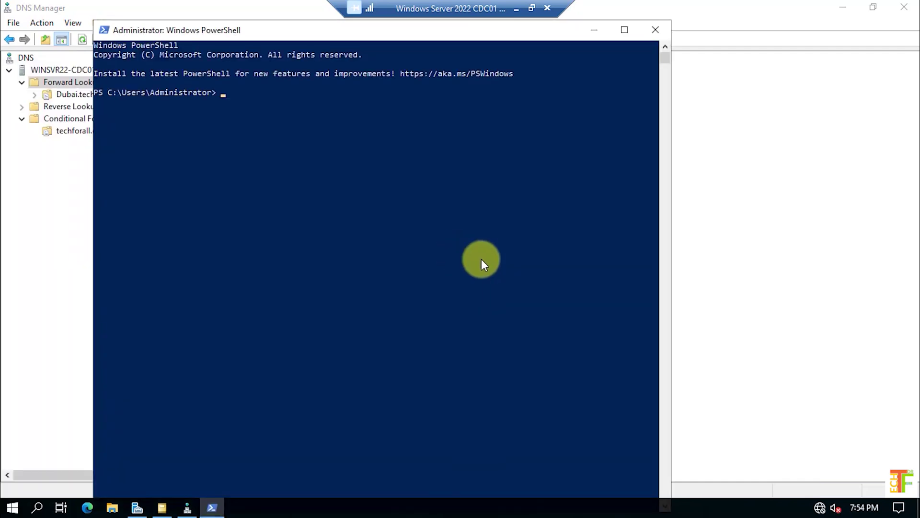
key("super+Up")
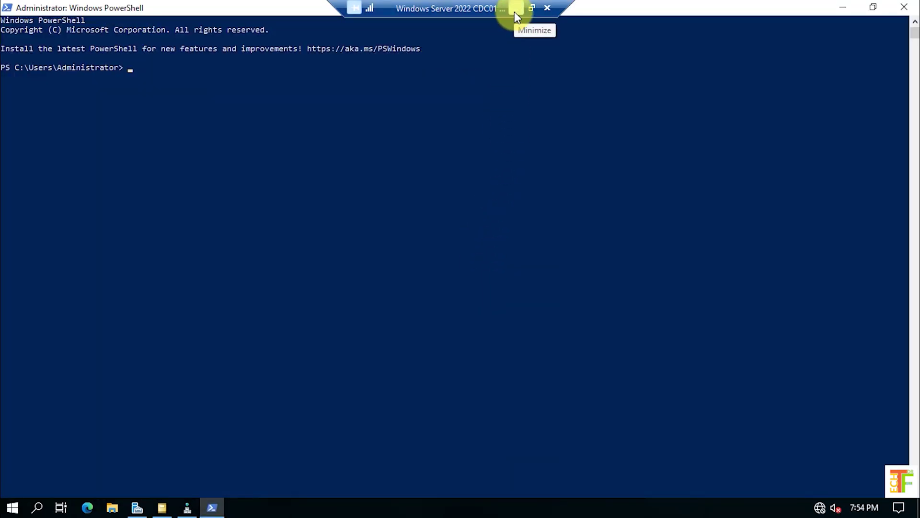
left_click(395, 188)
type("poi")
key("BackSpace")
key("BackSpace")
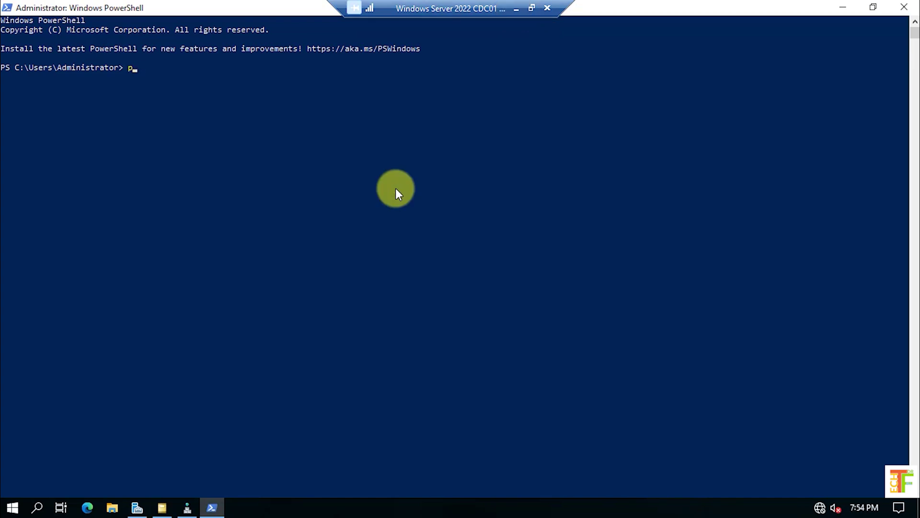
type("ing")
type("WinSvr22-DC01.techforall.com")
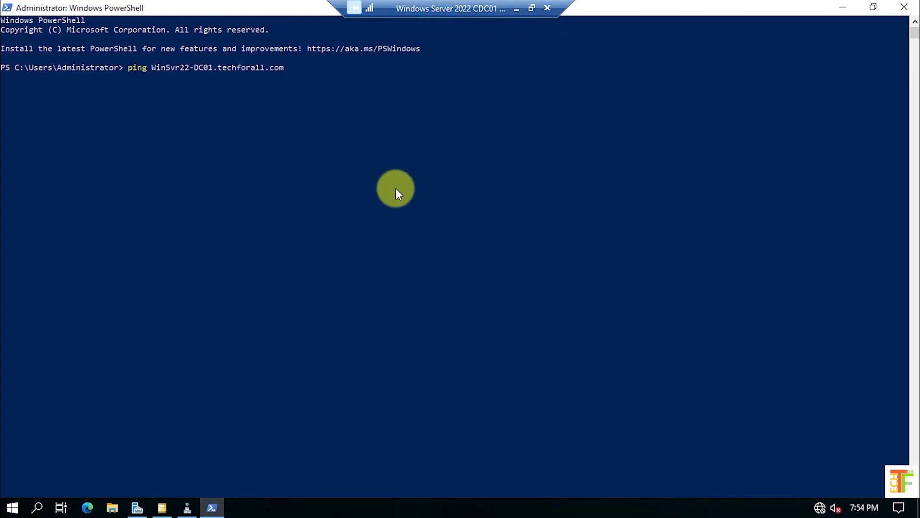
key("Return")
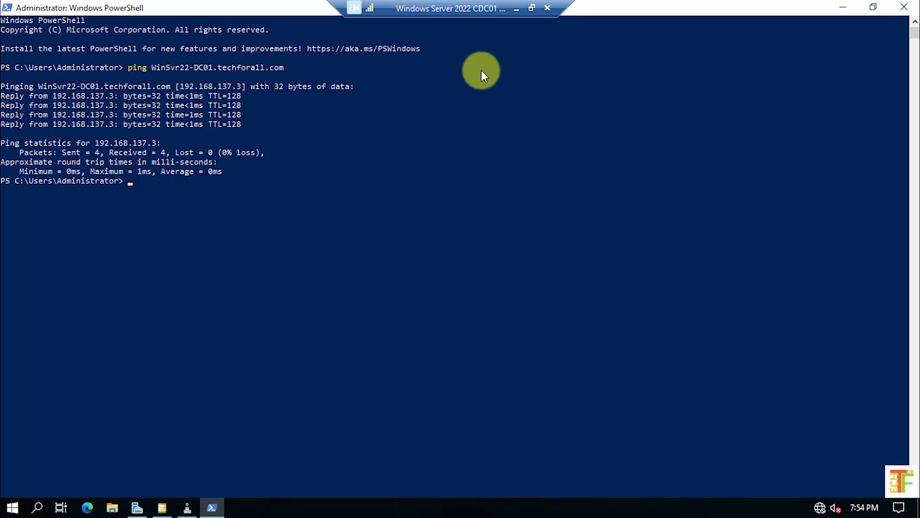
left_click(904, 7)
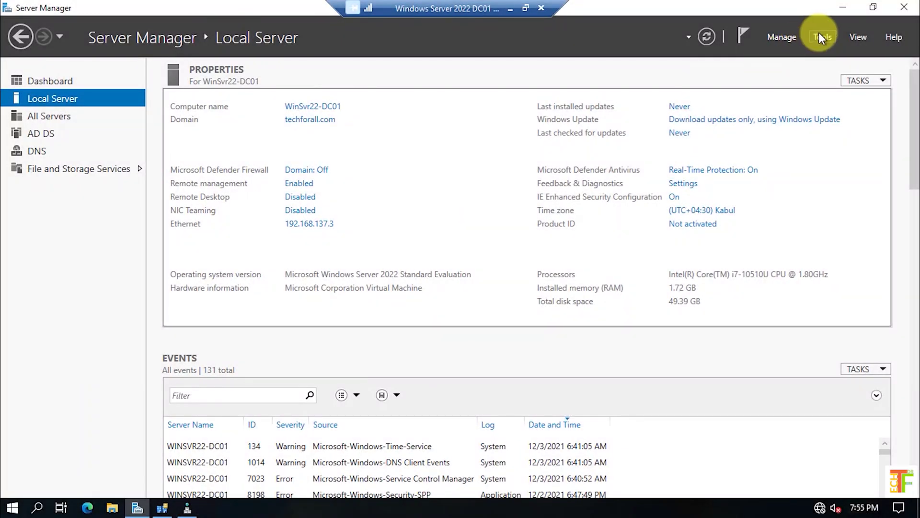
Open Sites and Services and view WINSVR22-DC01's NTDS Settings connections in Default-First-Site-Name
left_click(821, 37)
left_click(798, 97)
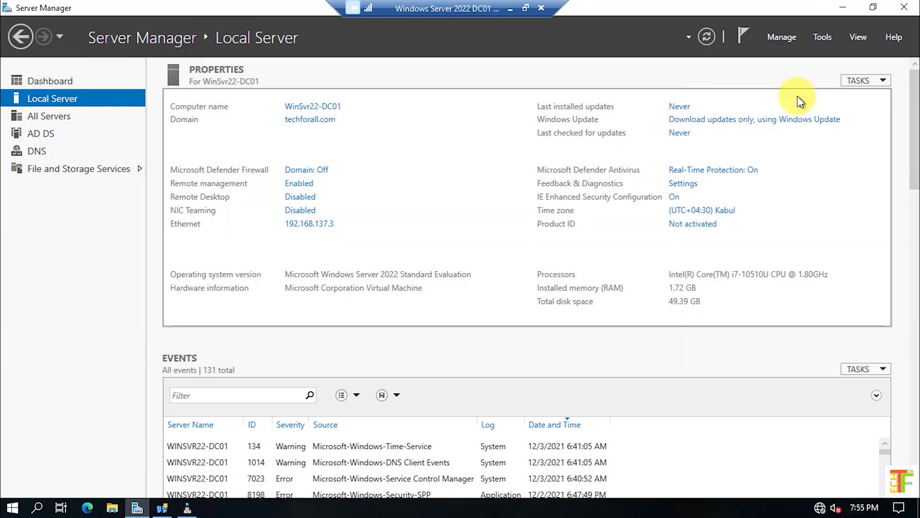
left_click(551, 98)
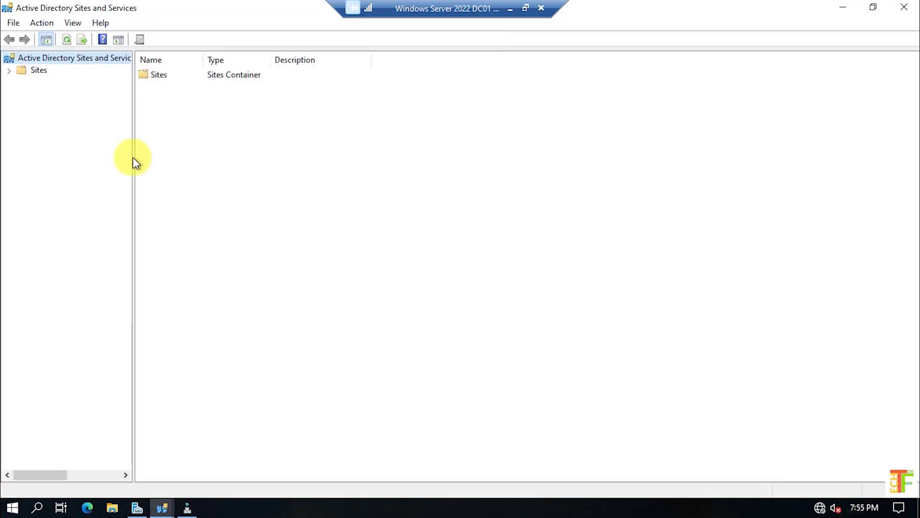
left_click(9, 70)
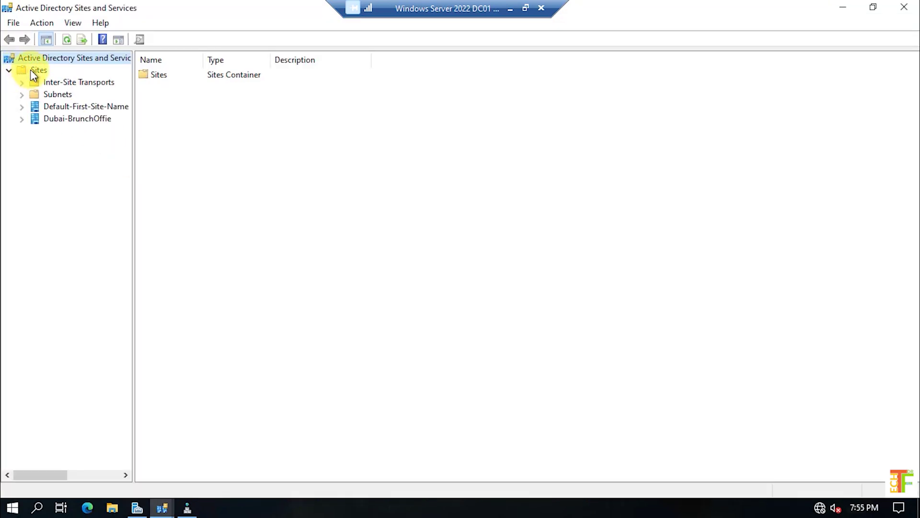
left_click(22, 106)
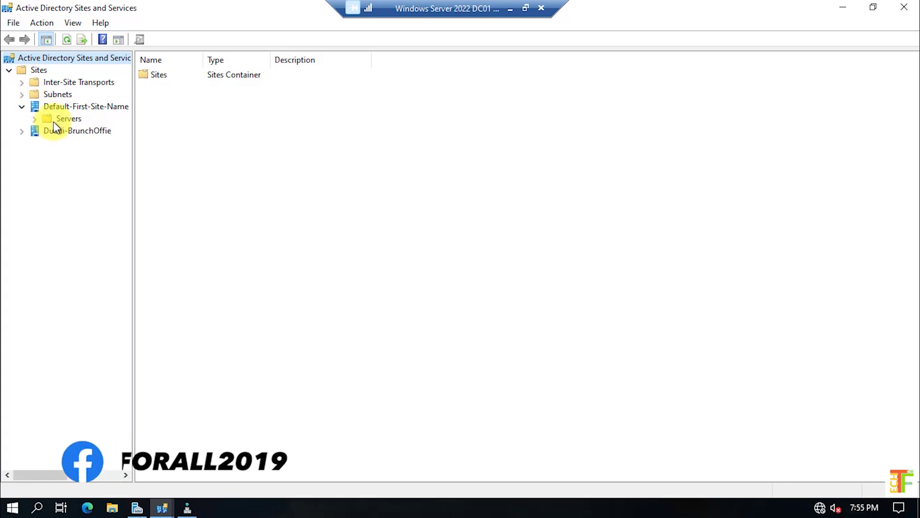
left_click(56, 120)
left_click(35, 120)
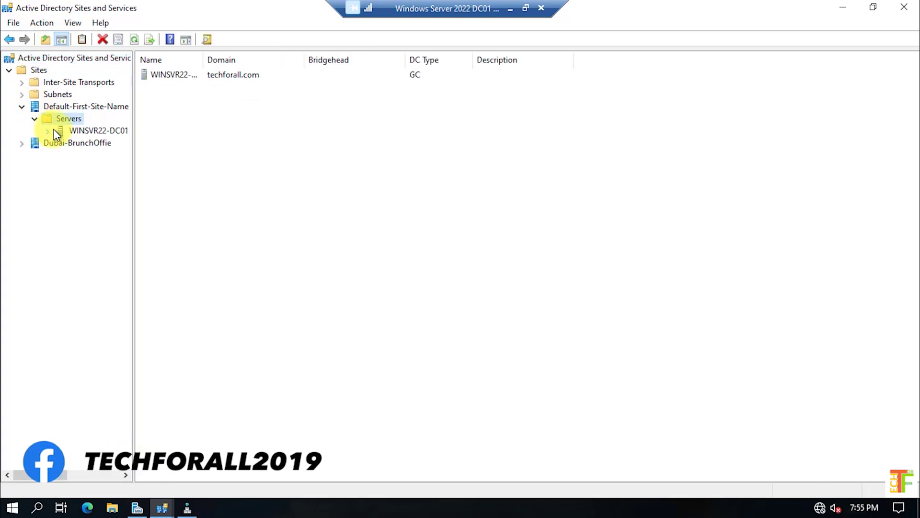
left_click(60, 130)
left_click(48, 131)
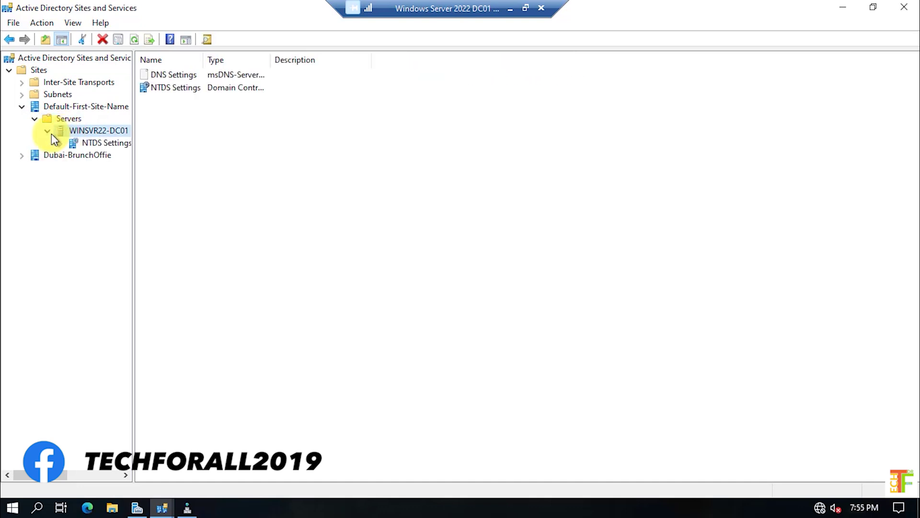
left_click(82, 144)
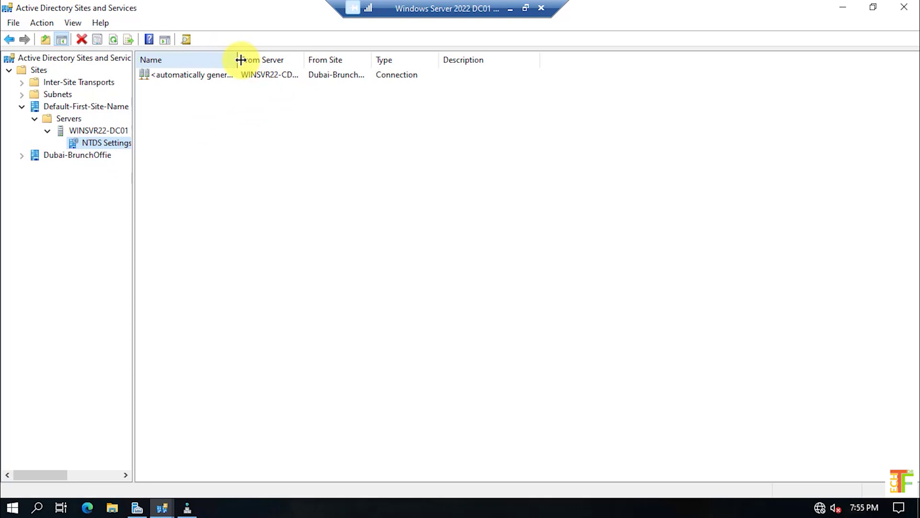
left_click_drag(239, 60, 276, 63)
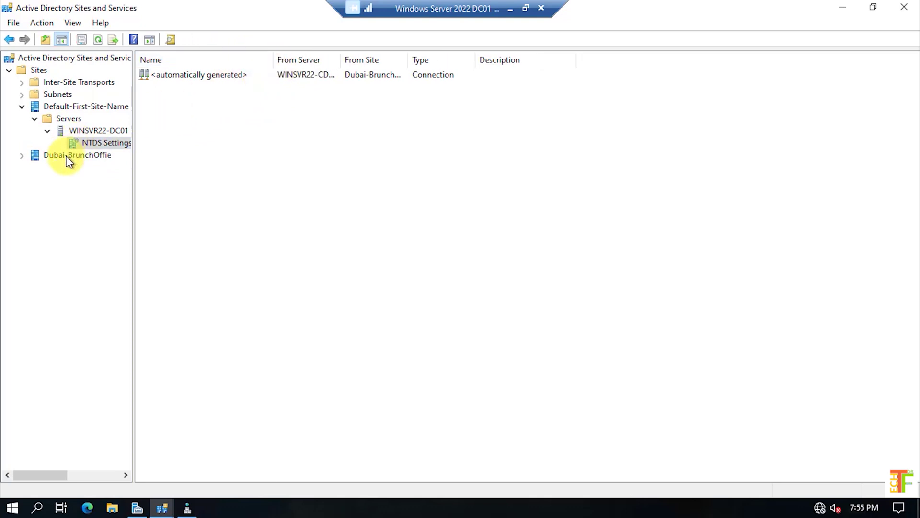
View WINSVR22-CDC01's NTDS Settings connections in the Dubai-BrunchOffie site
left_click(43, 155)
left_click(21, 155)
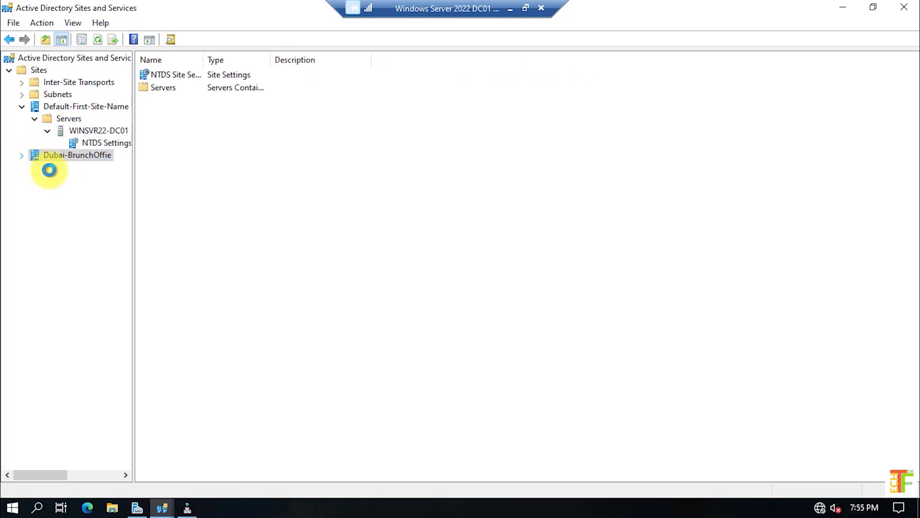
double_click(57, 169)
left_click(48, 177)
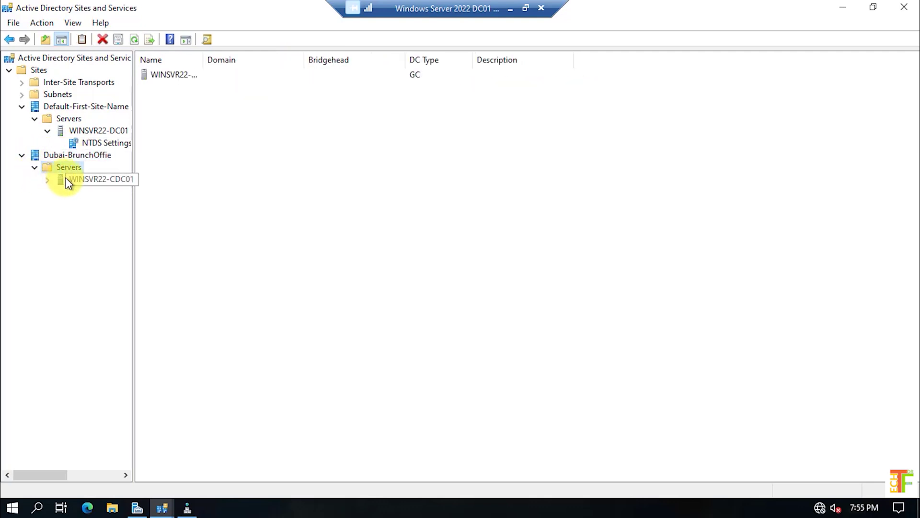
left_click(48, 180)
left_click(83, 190)
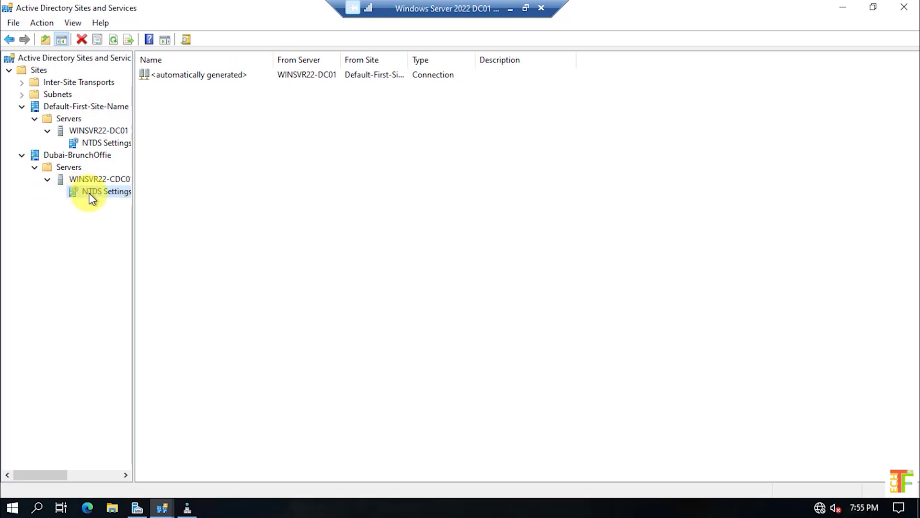
Check replication topology on WINSVR22-CDC01's NTDS Settings and replicate its connection now
right_click(91, 197)
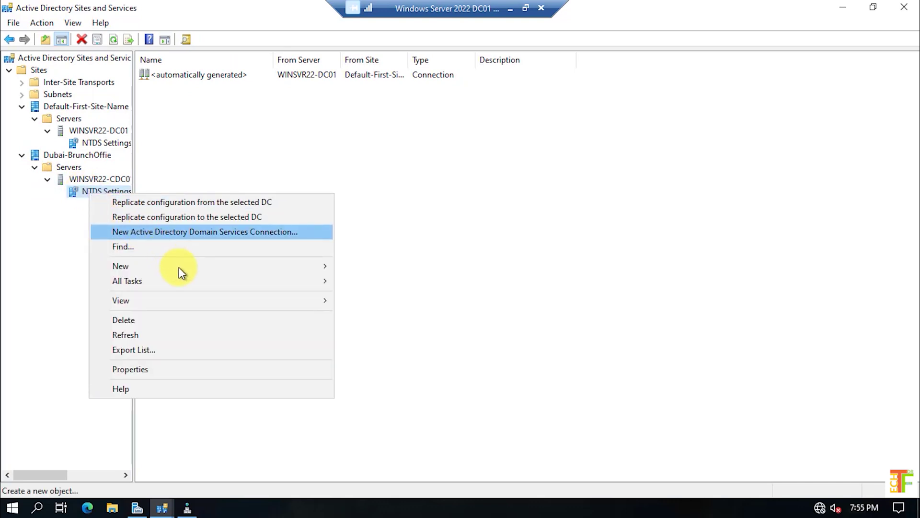
mouse_move(240, 284)
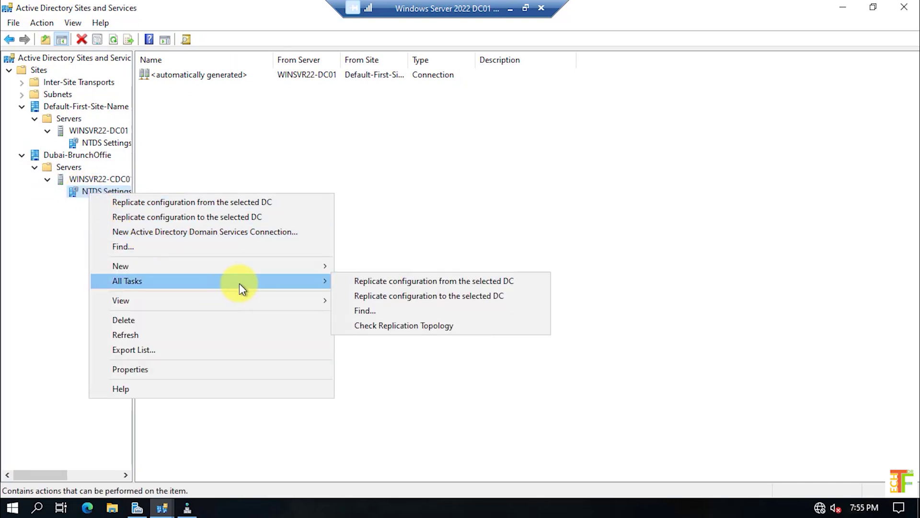
left_click(405, 324)
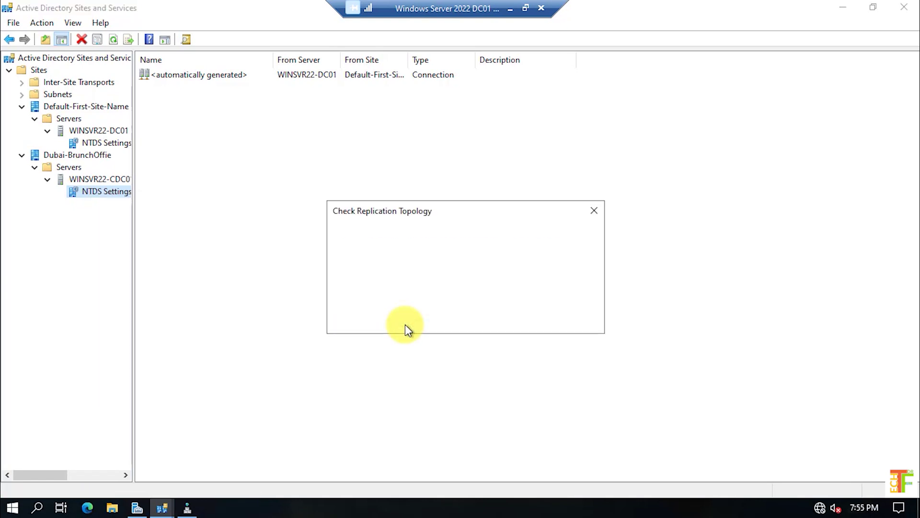
left_click(569, 318)
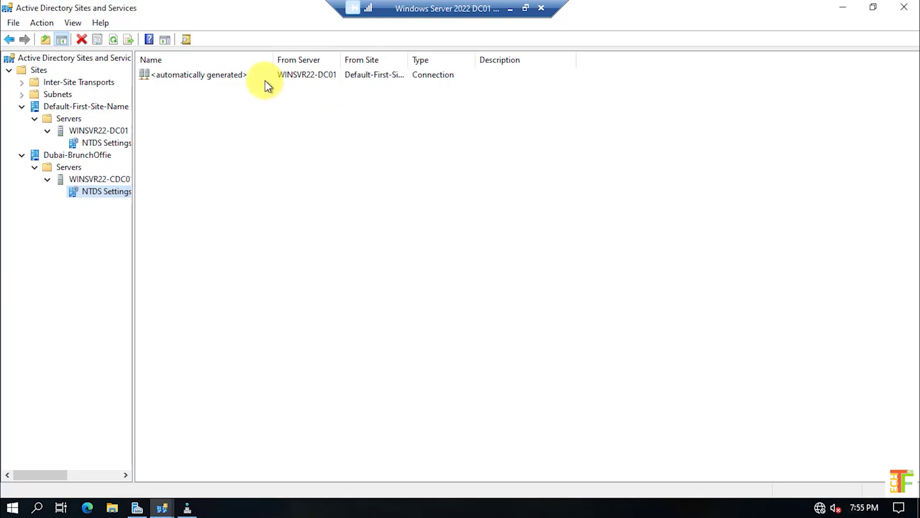
right_click(228, 73)
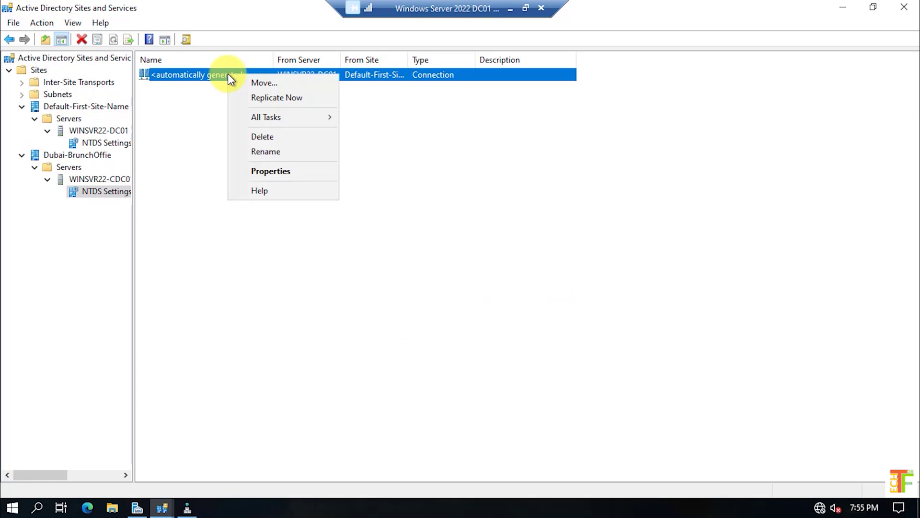
left_click(265, 98)
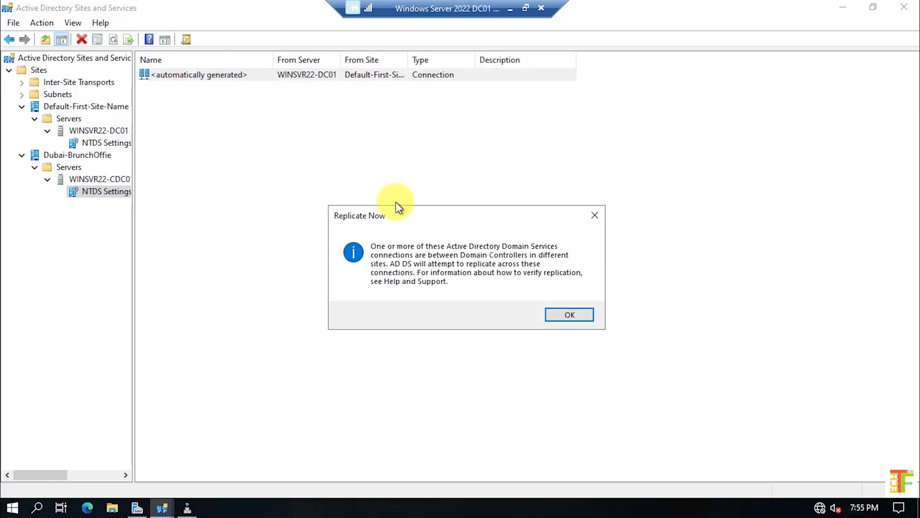
left_click(568, 315)
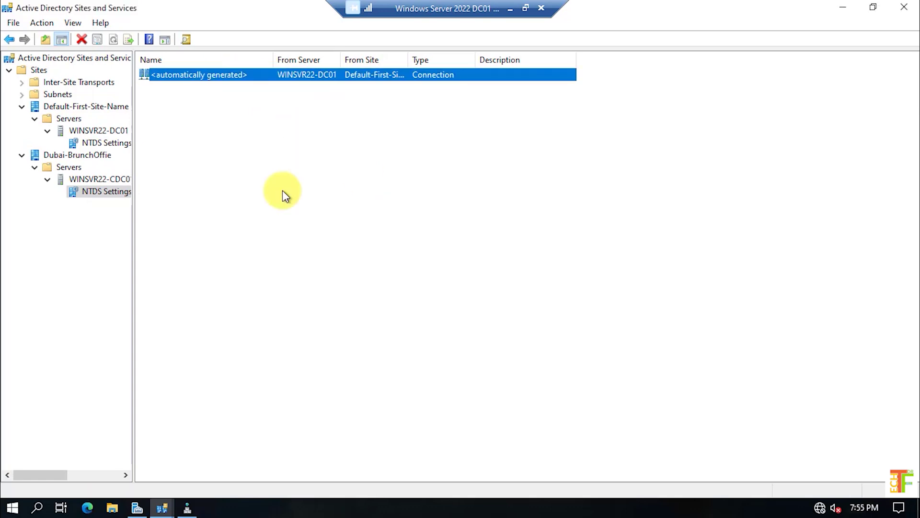
Check replication topology on WINSVR22-DC01 and replicate its Dubai-site connection now
left_click(102, 142)
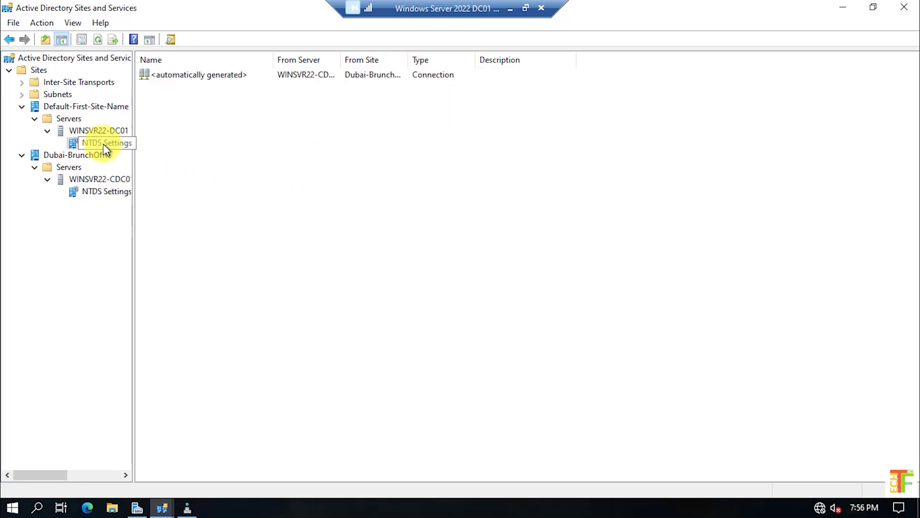
right_click(104, 144)
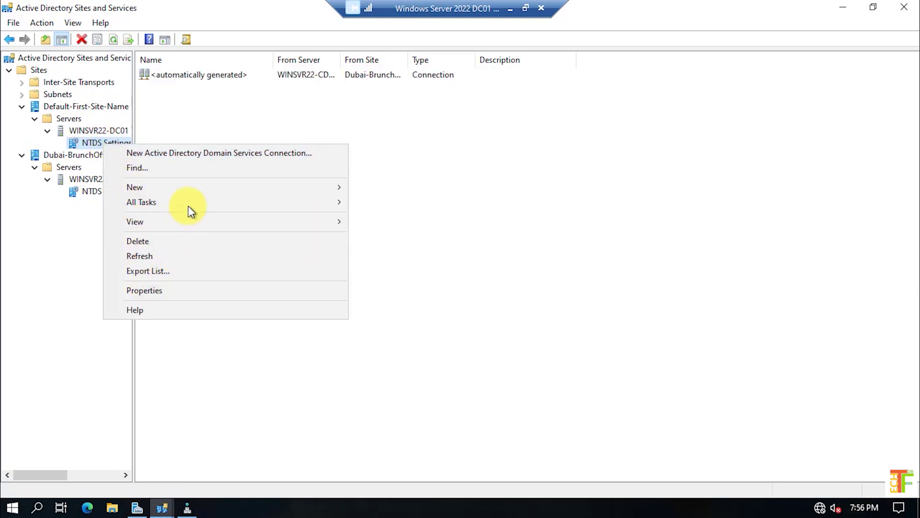
mouse_move(188, 206)
left_click(387, 218)
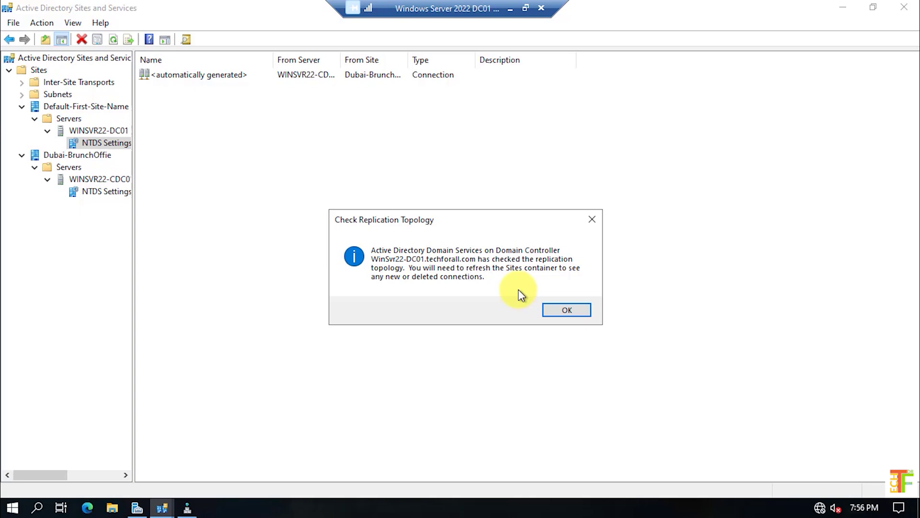
left_click(560, 310)
right_click(353, 80)
left_click(375, 96)
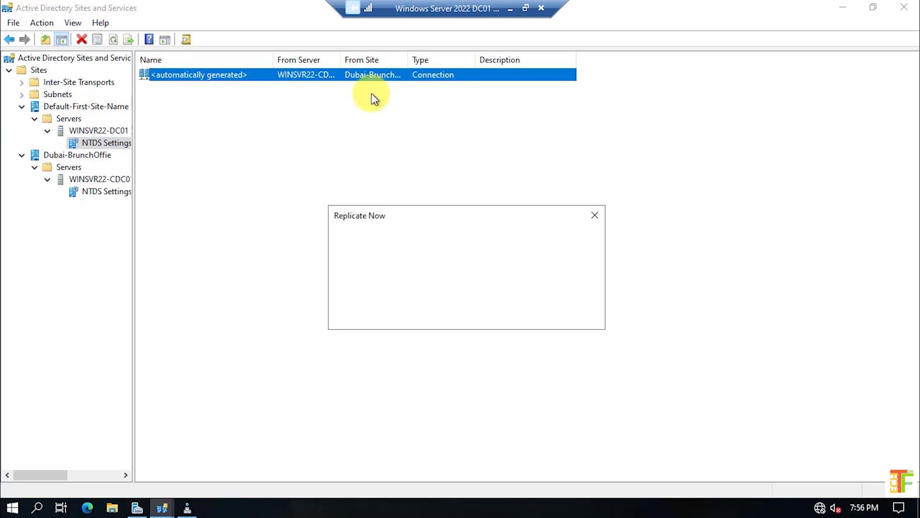
left_click(558, 312)
Select Reverse Lookup Zones and bring up its context menu for a new zone
left_click(359, 206)
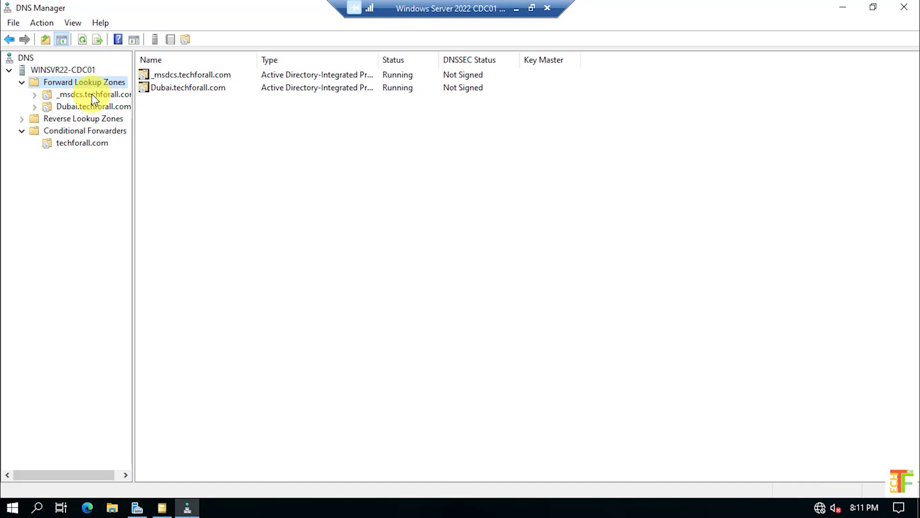
left_click(78, 122)
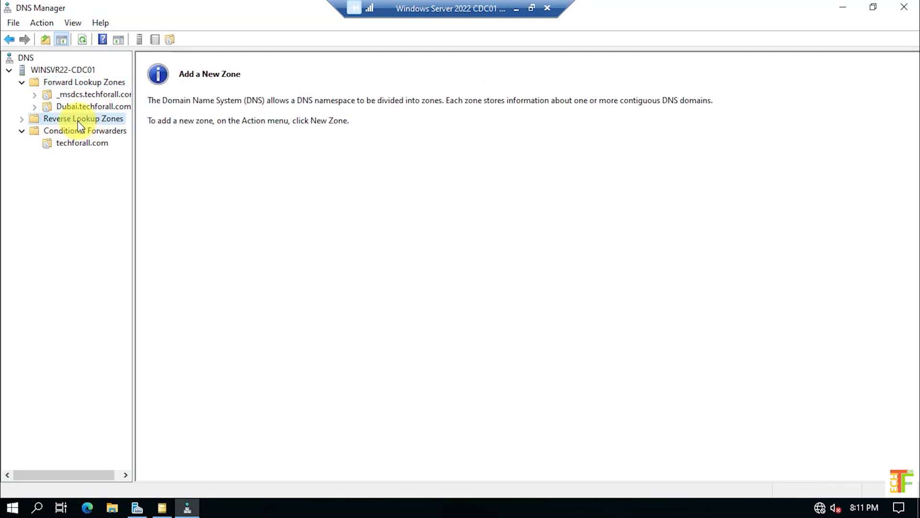
right_click(77, 121)
left_click(102, 134)
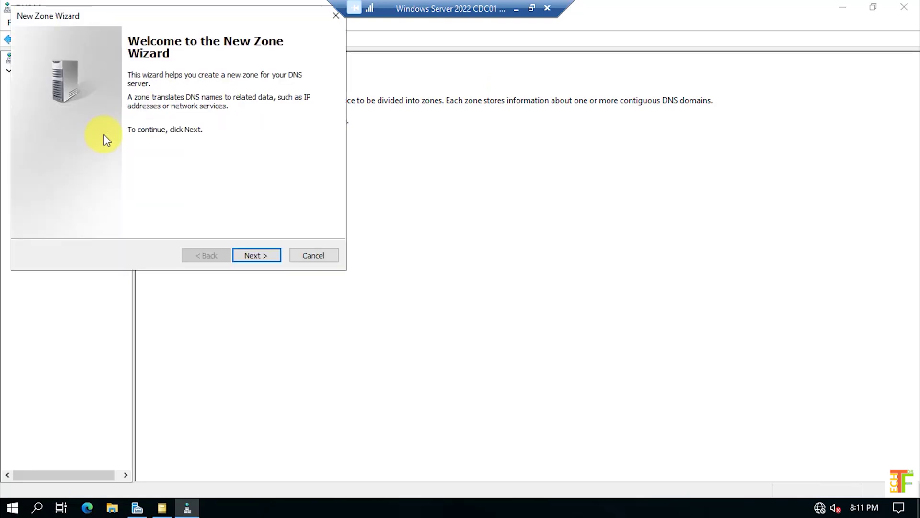
left_click(249, 255)
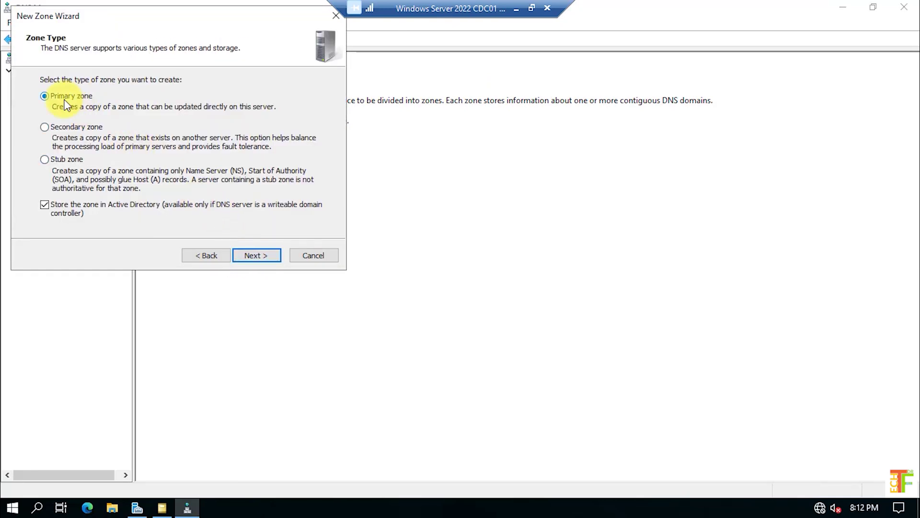
left_click(261, 255)
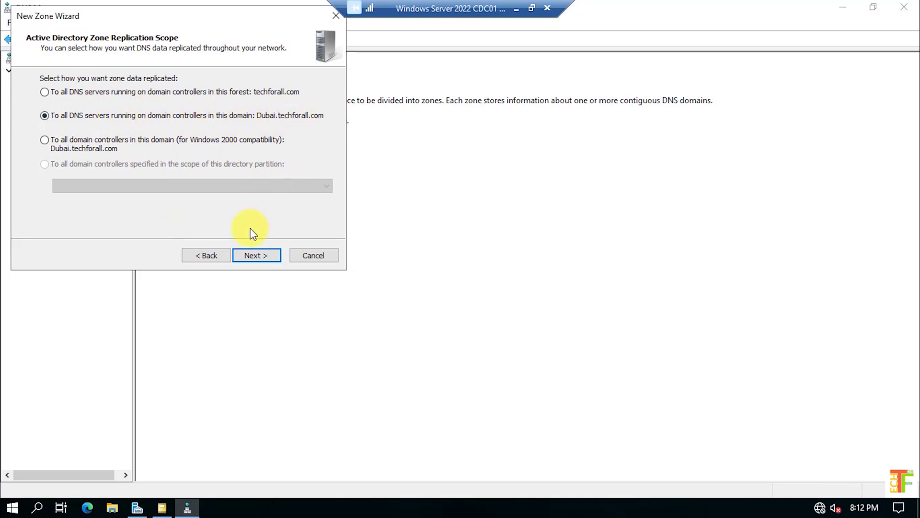
left_click(257, 257)
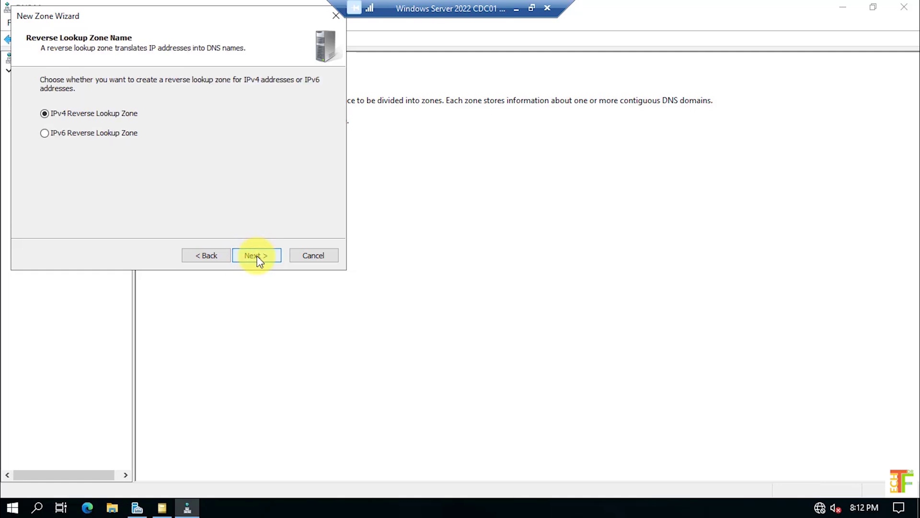
left_click(257, 256)
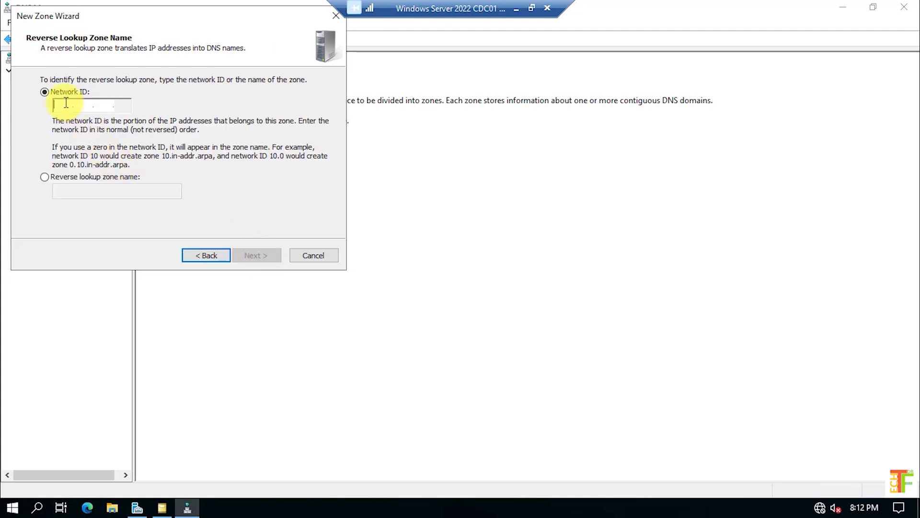
type("192 .168 .")
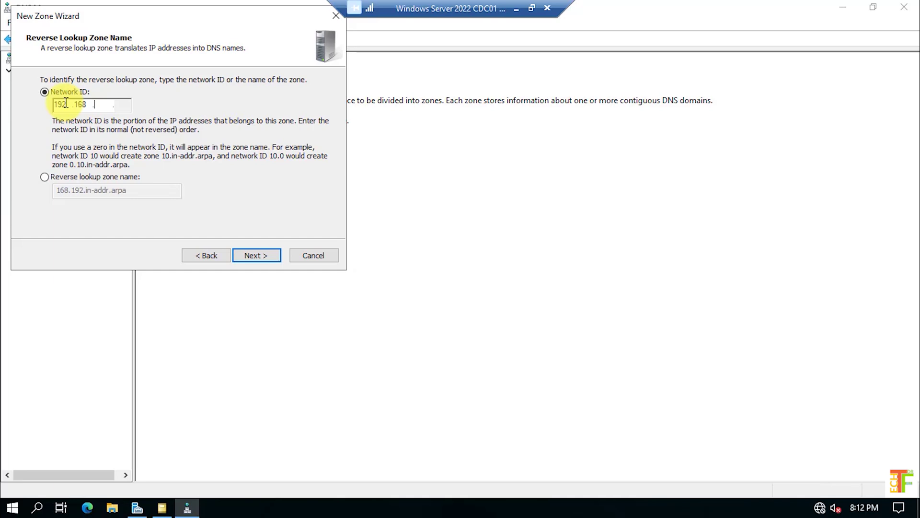
type("1")
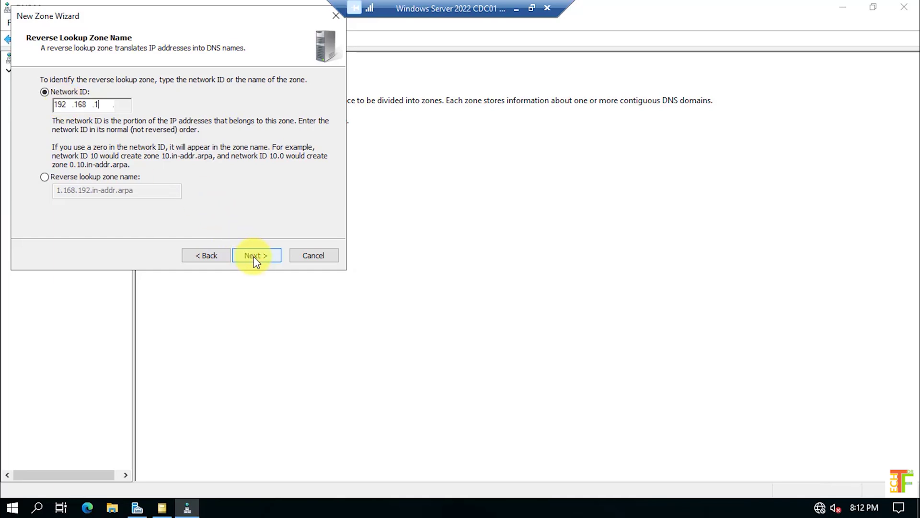
left_click(254, 259)
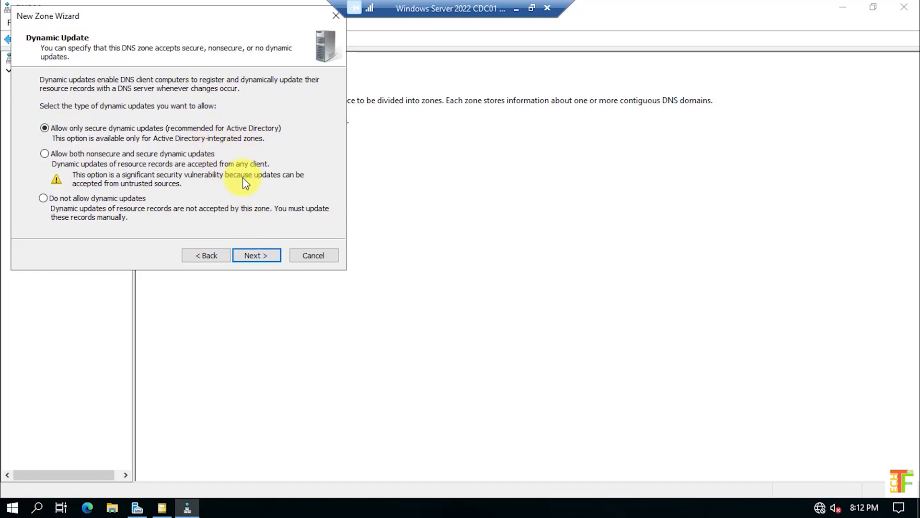
left_click(256, 257)
left_click(257, 258)
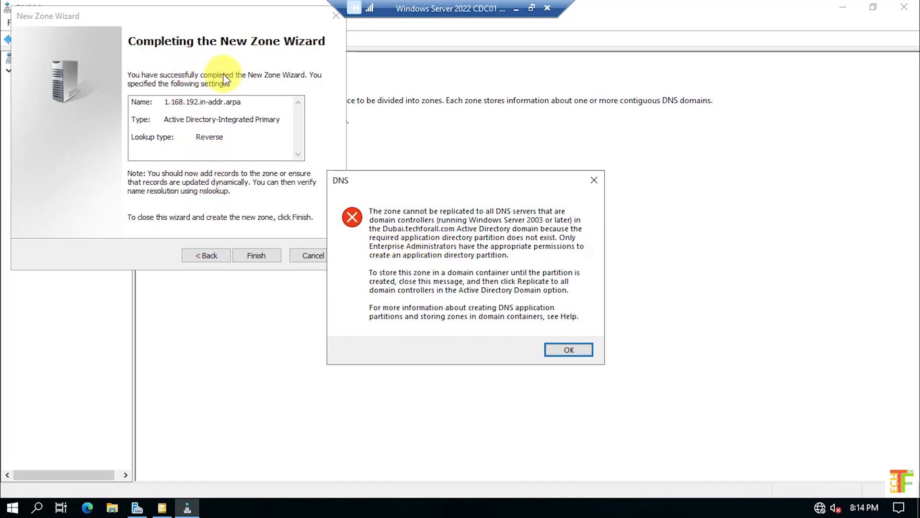
left_click(580, 350)
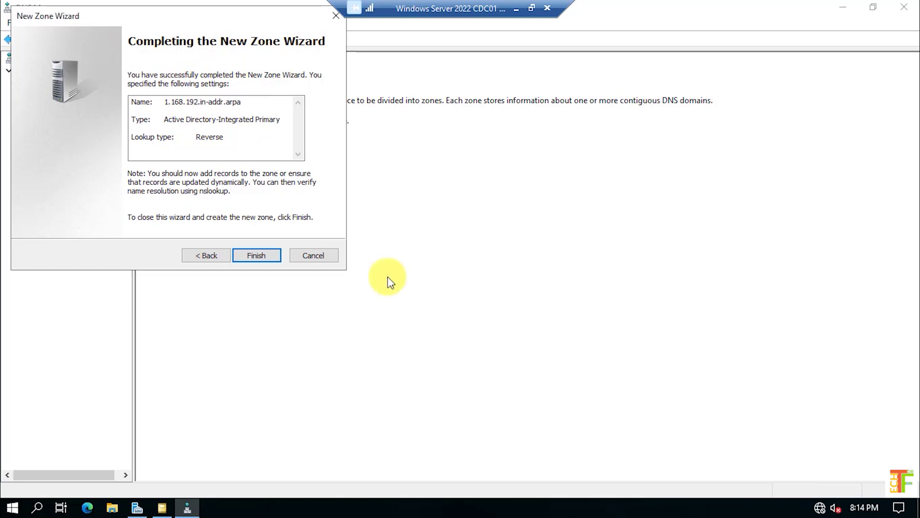
left_click(321, 257)
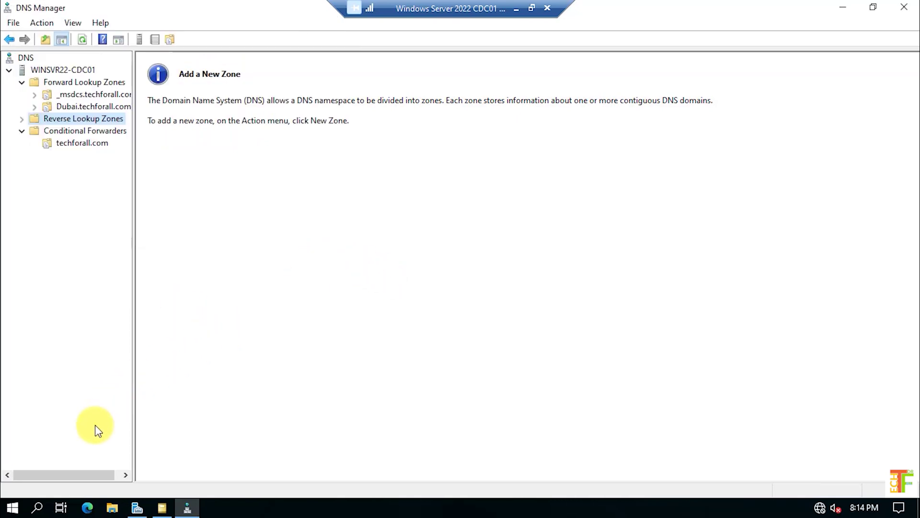
Sign out, then sign back in as the Dubai domain administrator with its password
right_click(12, 507)
left_click(309, 399)
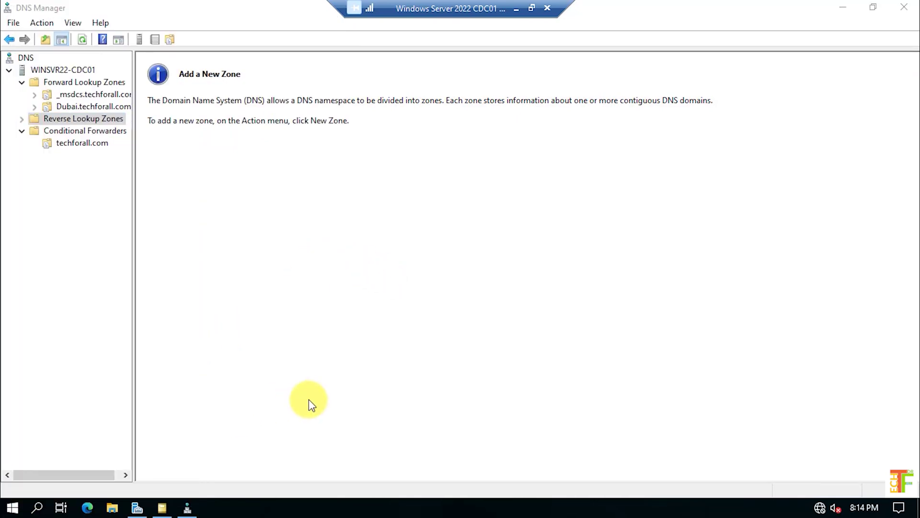
left_click(12, 507)
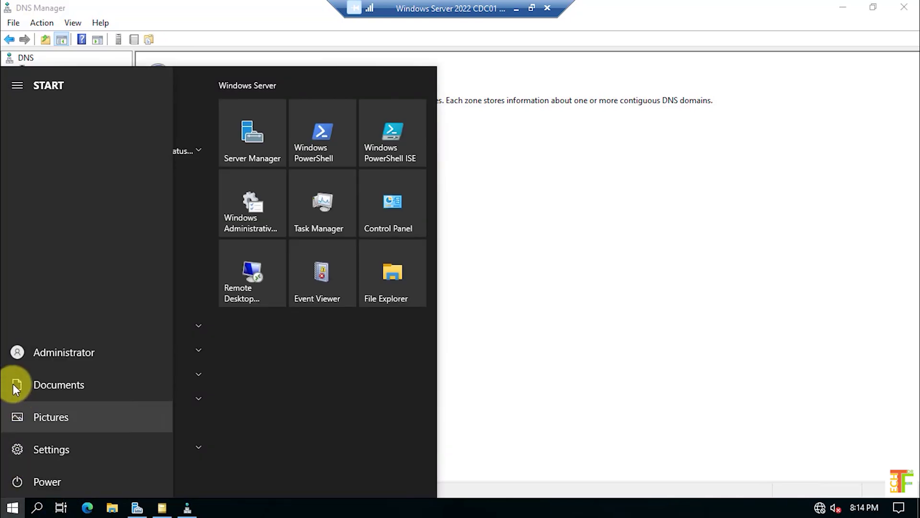
left_click(29, 352)
left_click(45, 318)
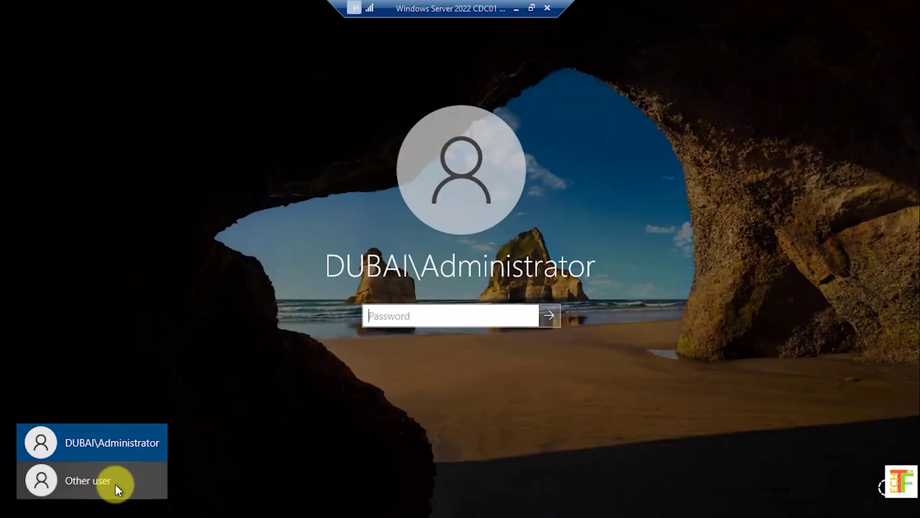
left_click(117, 481)
type("D")
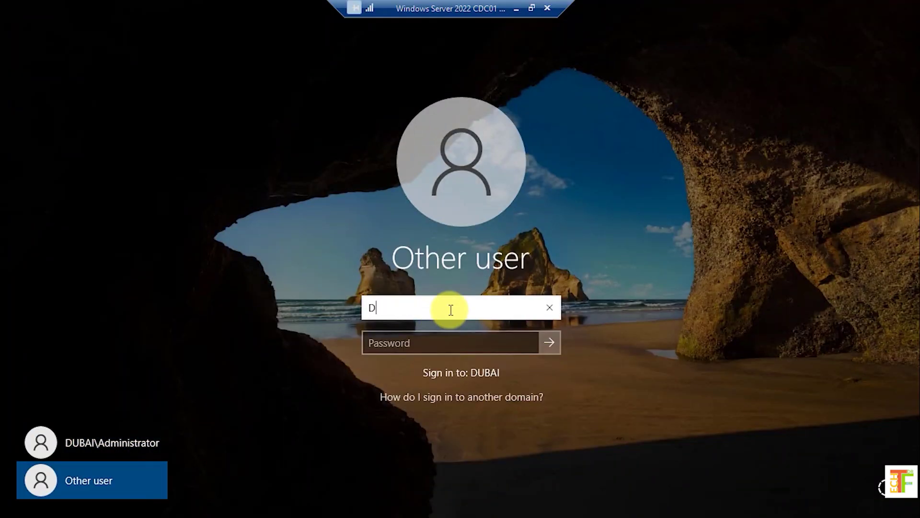
type("ubai\\administrator")
key("Tab")
type("•••")
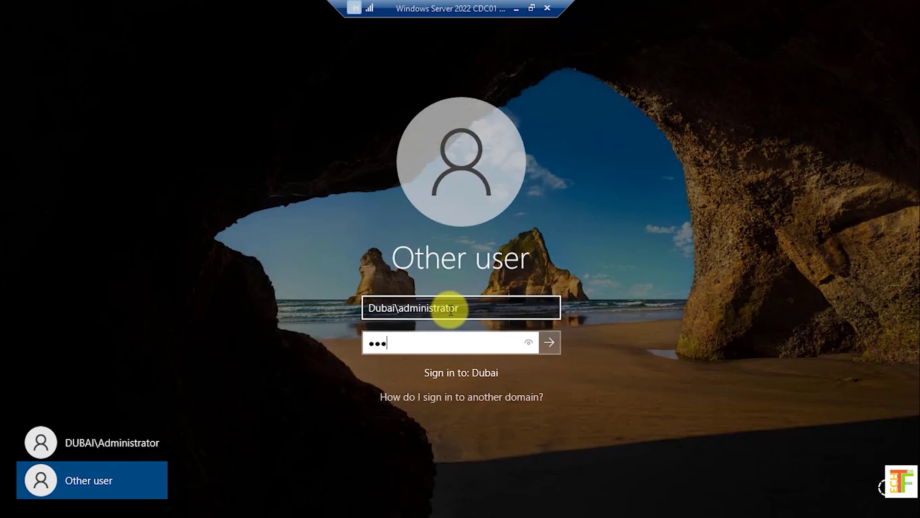
type("•••••••")
key("Return")
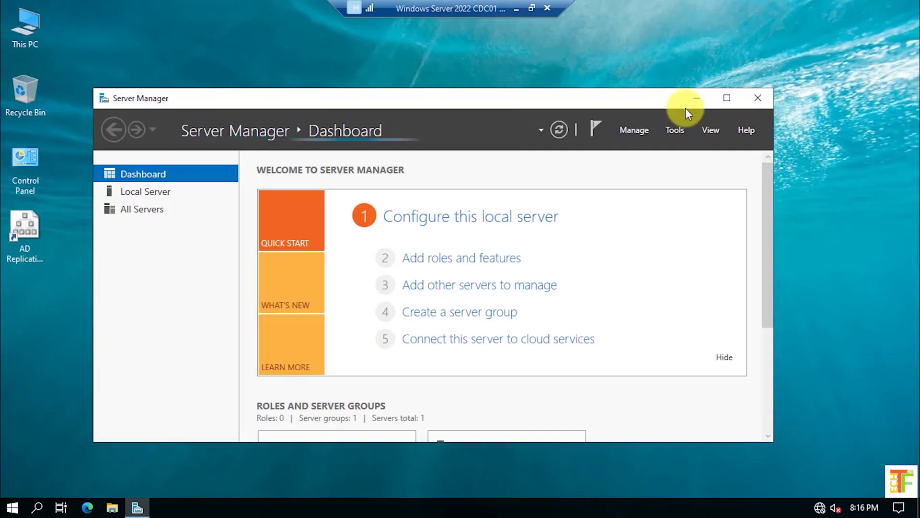
Launch DNS Manager maximized from Server Manager Tools and expand the WINSVR22-CDC01 server
left_click(723, 95)
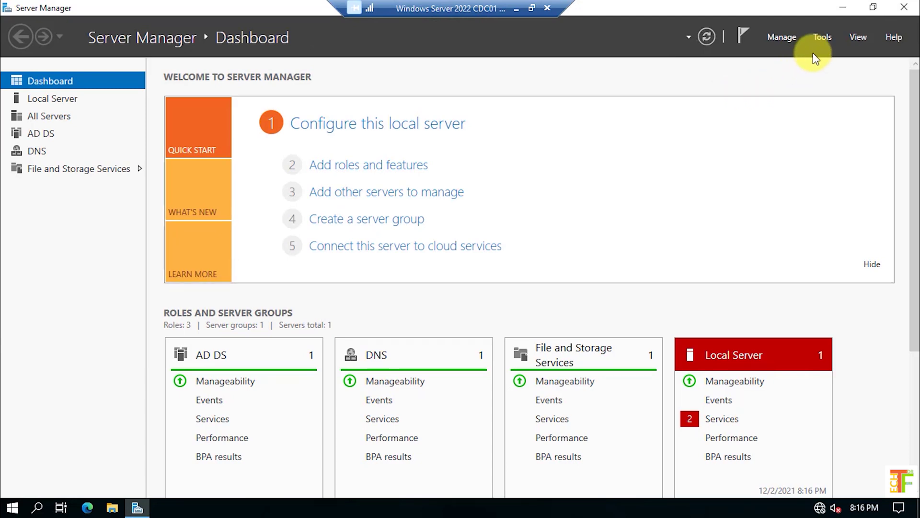
left_click(820, 40)
left_click(709, 314)
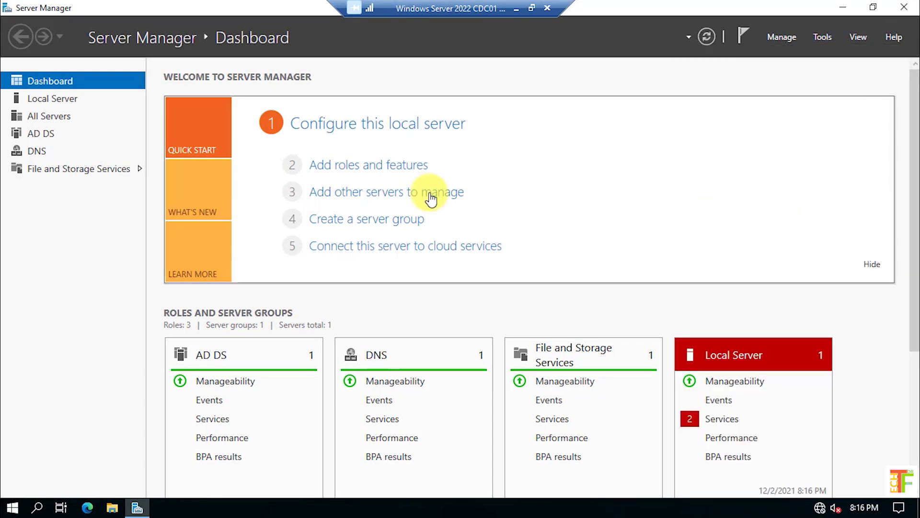
left_click(494, 40)
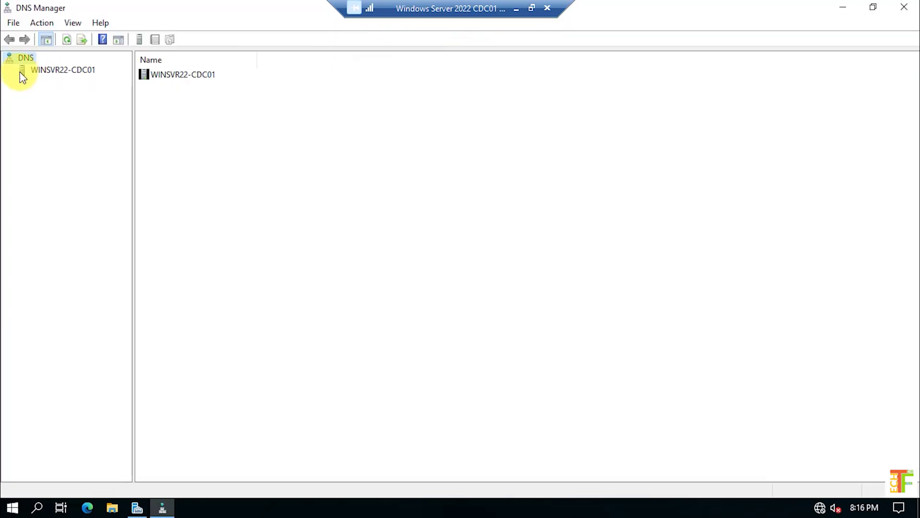
double_click(18, 72)
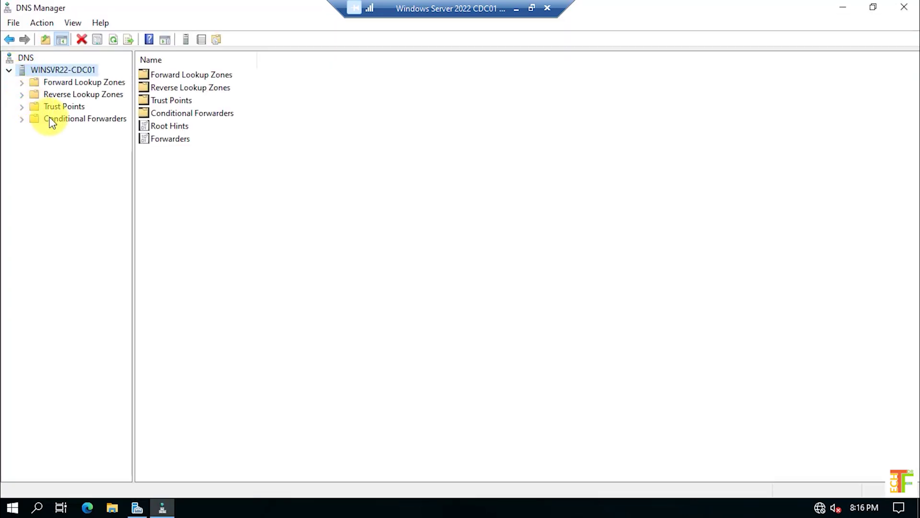
Start a new AD-integrated primary reverse zone replicating to all Dubai.techforall.com domain controllers
left_click(77, 94)
right_click(77, 94)
left_click(100, 100)
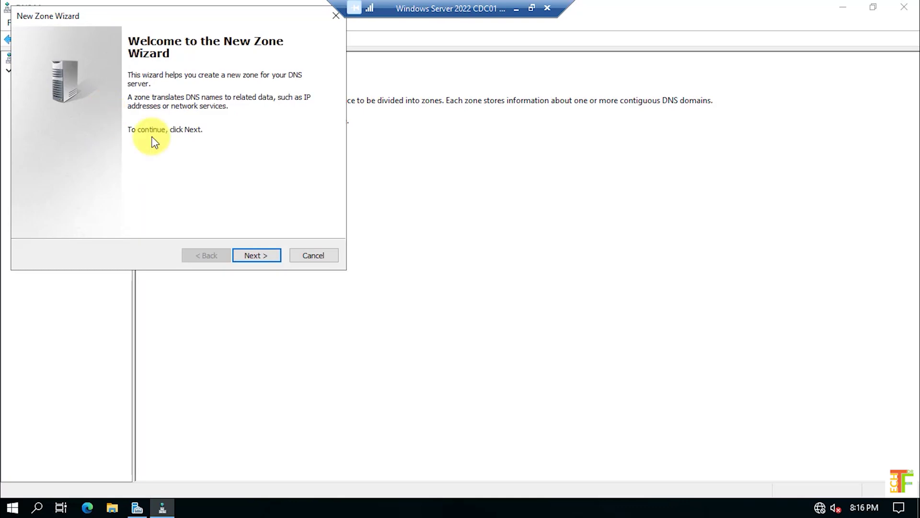
left_click(252, 255)
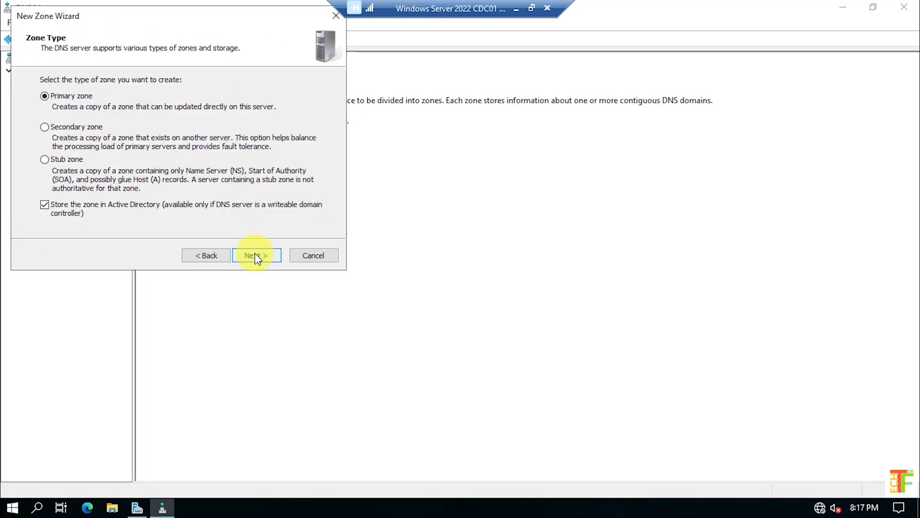
left_click(257, 256)
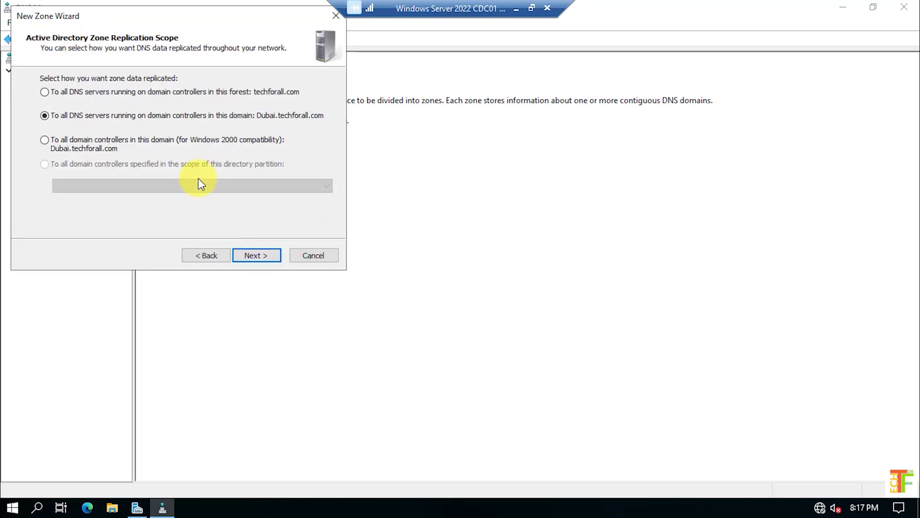
left_click(162, 141)
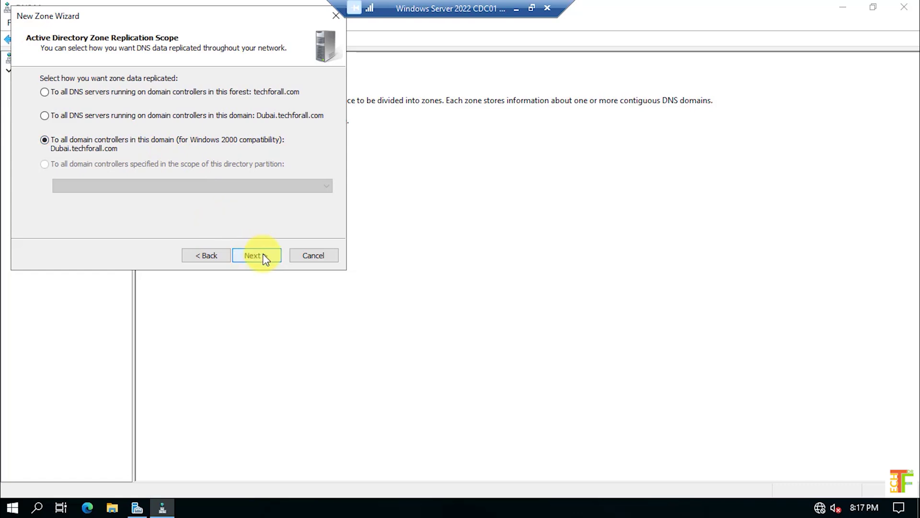
left_click(265, 258)
Make it an IPv4 zone for network ID 192.168.1, keep the dynamic update default, and finish
left_click(263, 257)
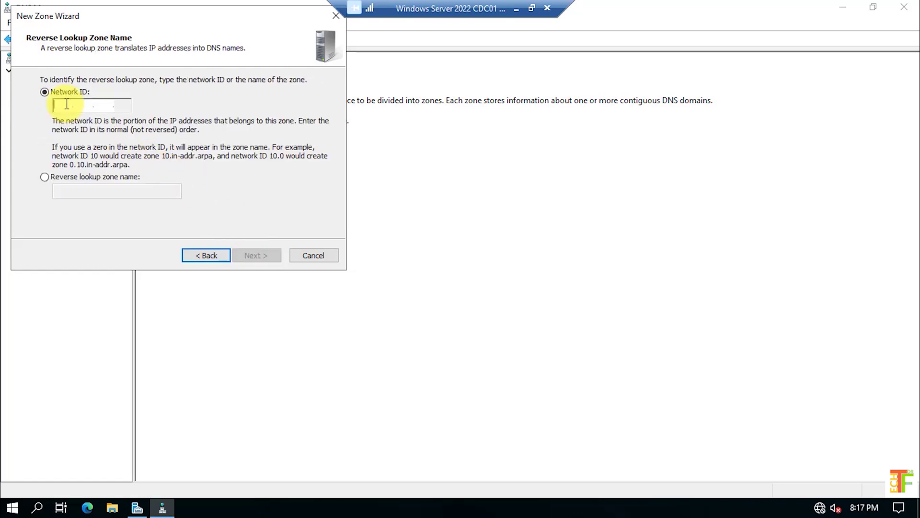
type("192.169..")
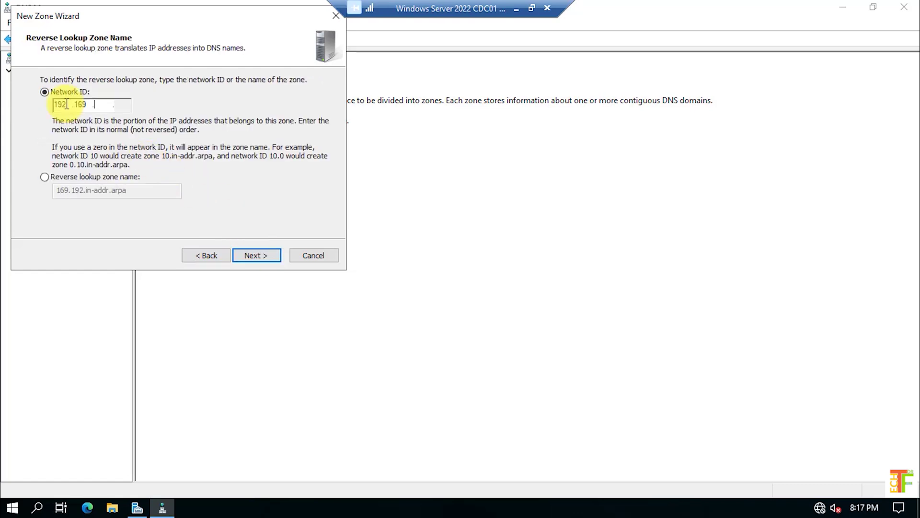
key("BackSpace")
key("BackSpace")
type("6")
key("BackSpace")
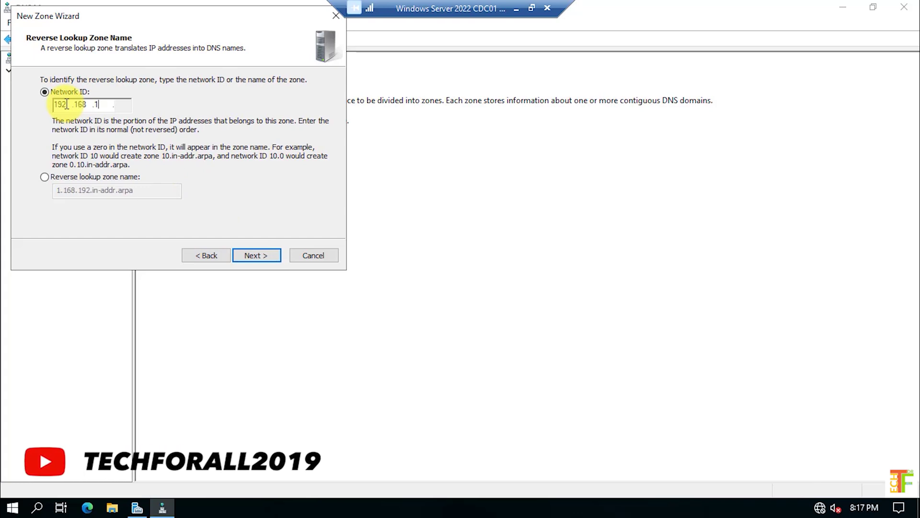
type("68.1")
left_click(250, 256)
left_click(250, 255)
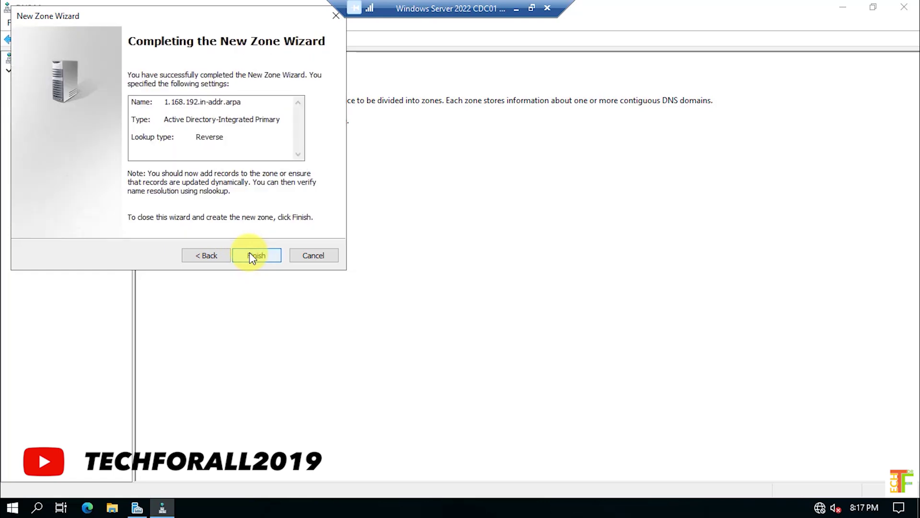
left_click(250, 256)
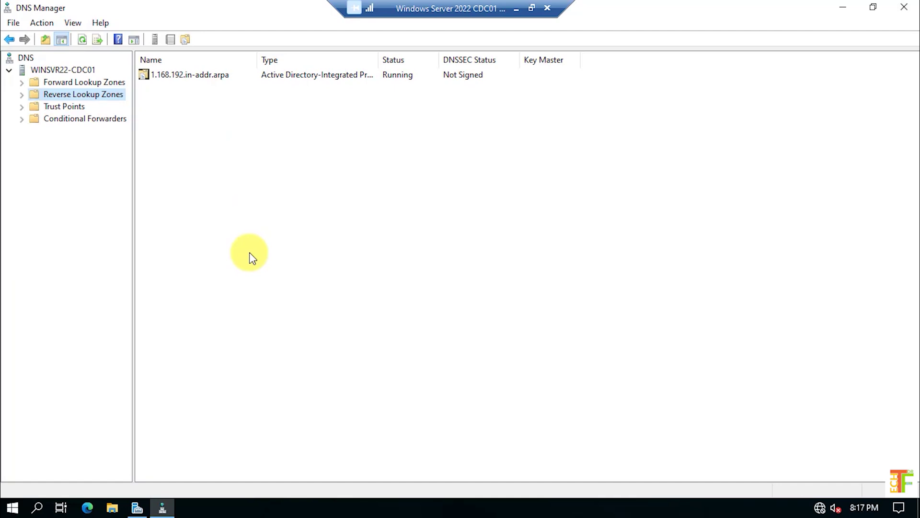
Reload the 1.168.192.in-addr.arpa zone so its SOA and NS records appear
left_click(23, 95)
left_click(50, 107)
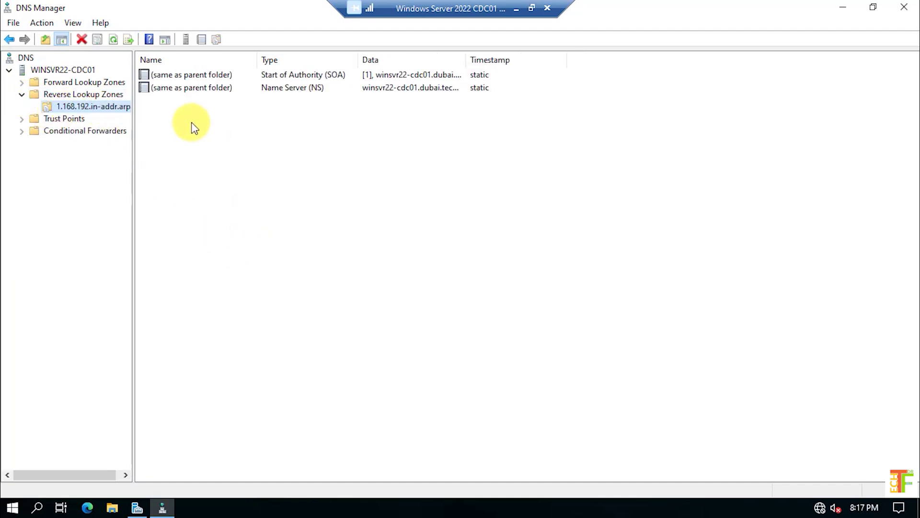
left_click(254, 151)
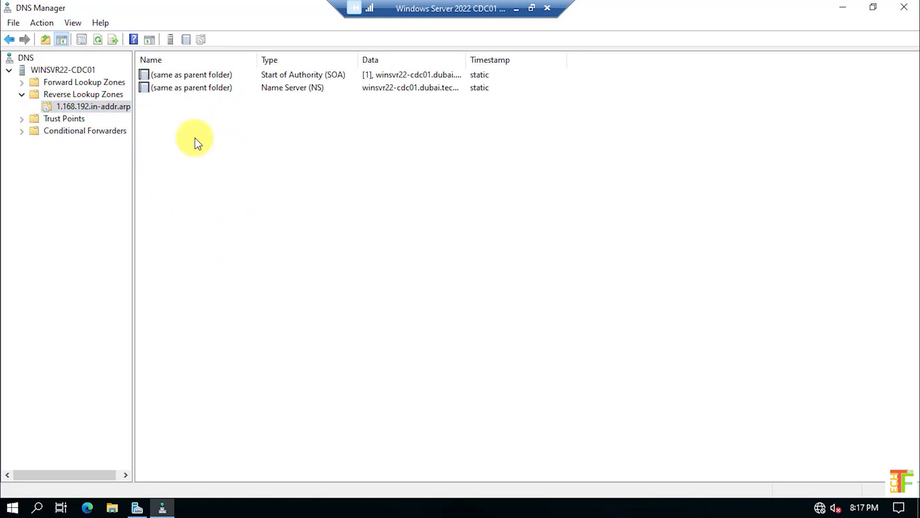
right_click(196, 140)
left_click(245, 162)
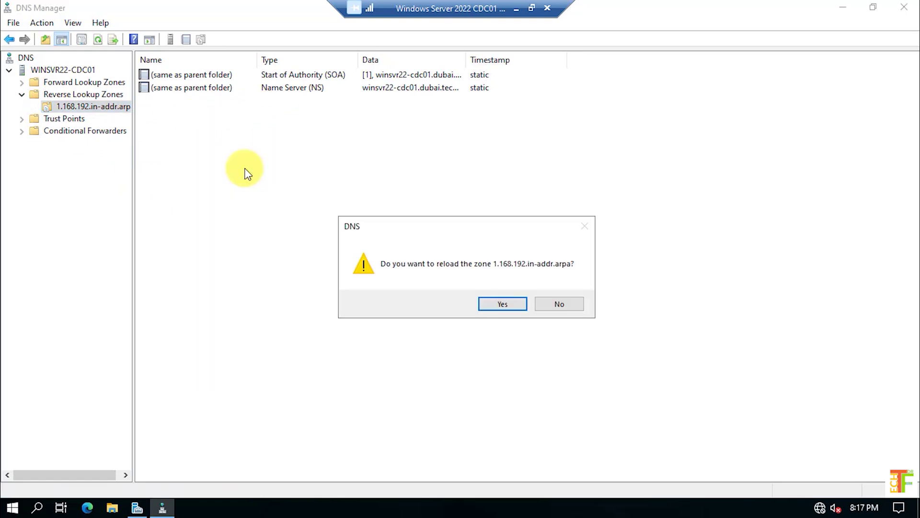
left_click(229, 88)
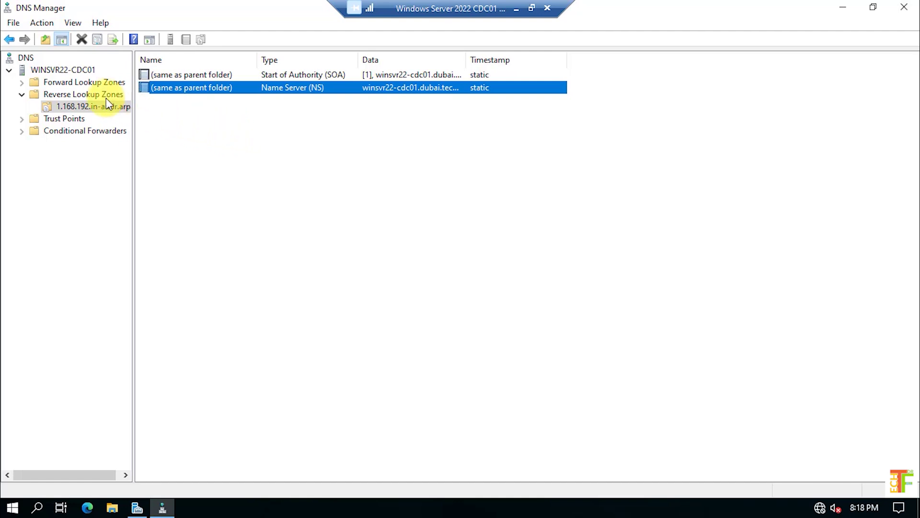
Enable 'Update associated pointer (PTR) record' on the winsvr22-cdc01 192.168.1.3 host record in Dubai.techforall.com
left_click(80, 83)
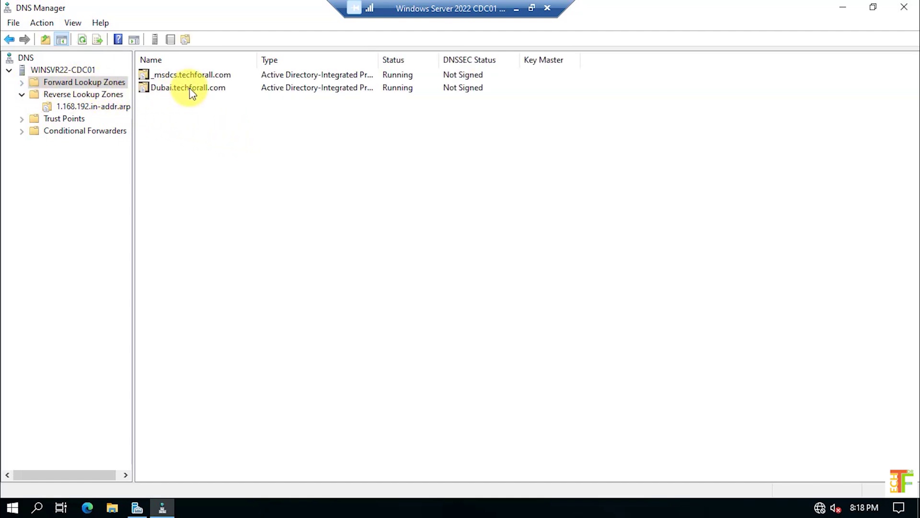
double_click(181, 89)
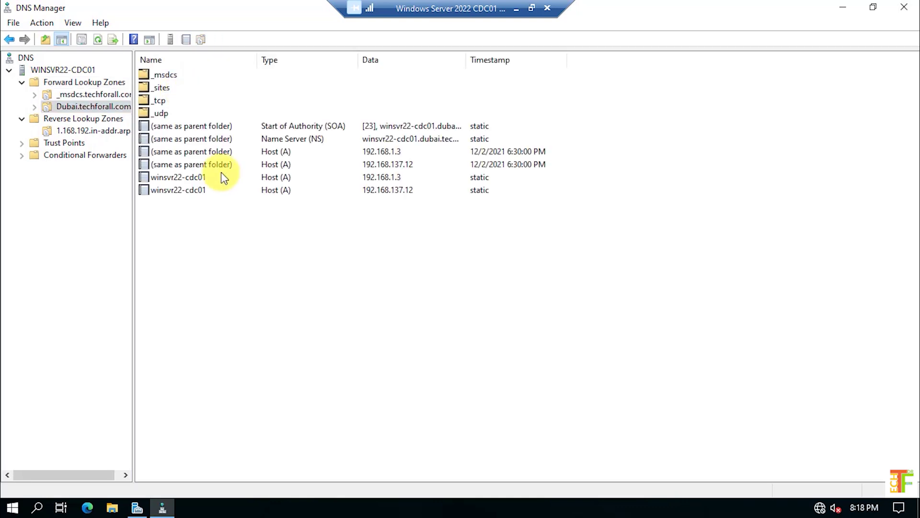
left_click(216, 195)
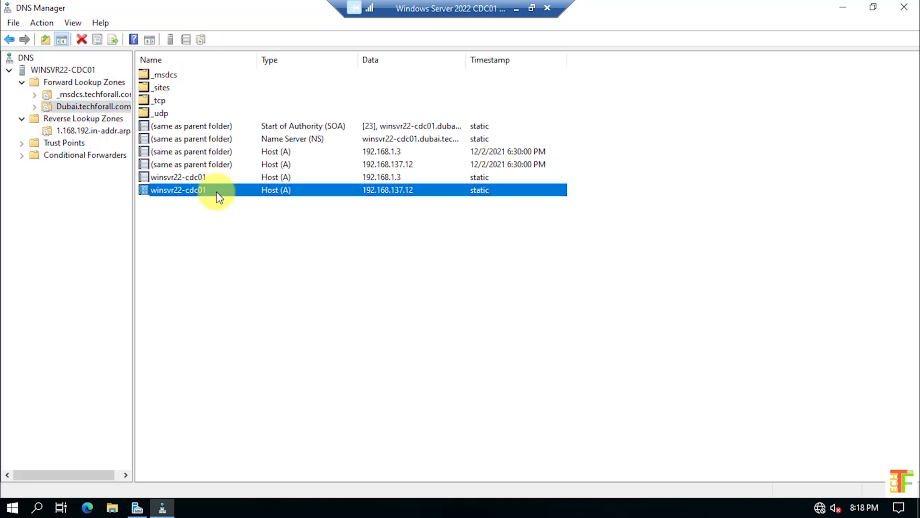
left_click(271, 180)
right_click(278, 177)
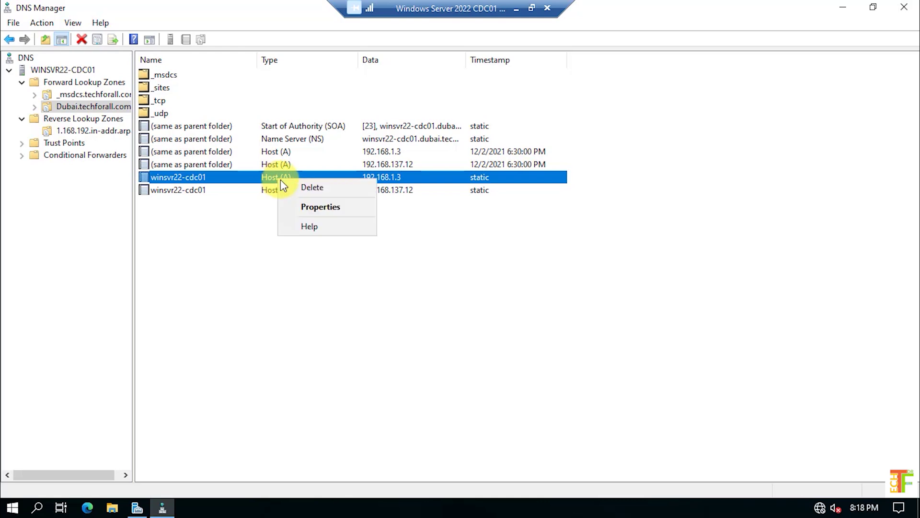
left_click(312, 205)
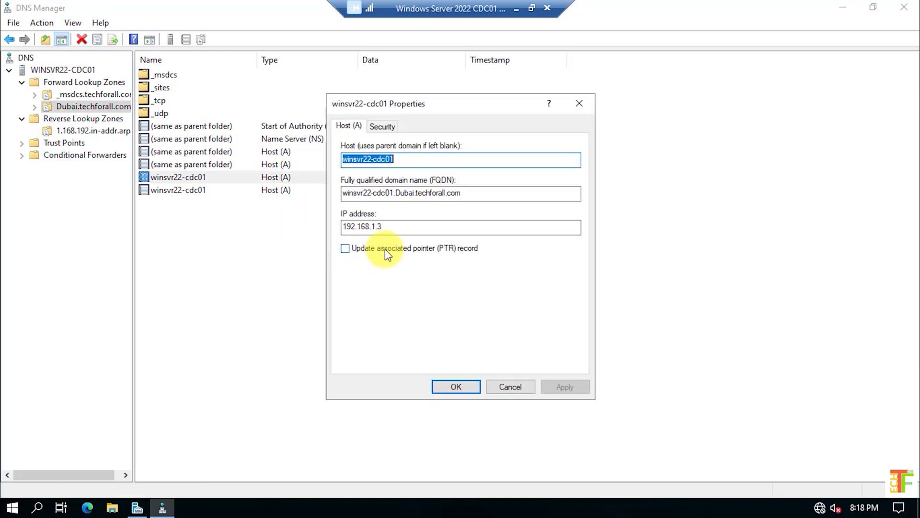
left_click(361, 249)
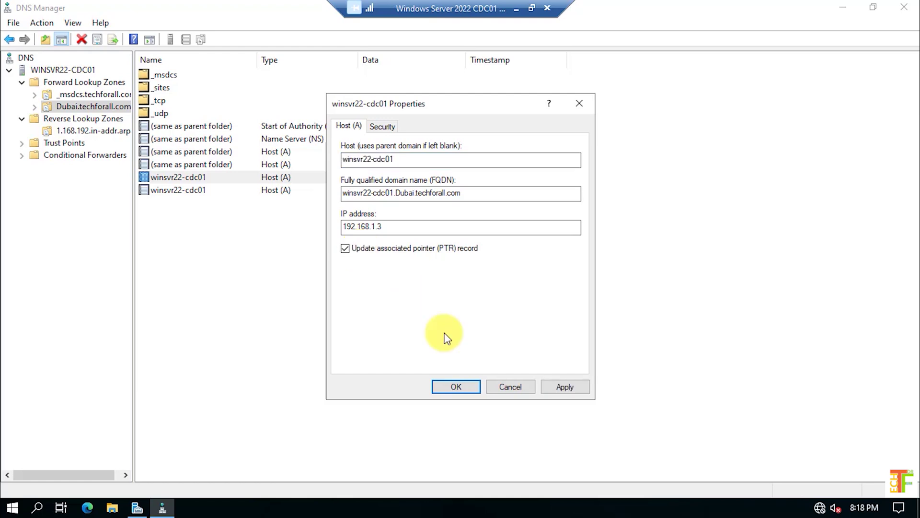
left_click(564, 388)
left_click(463, 387)
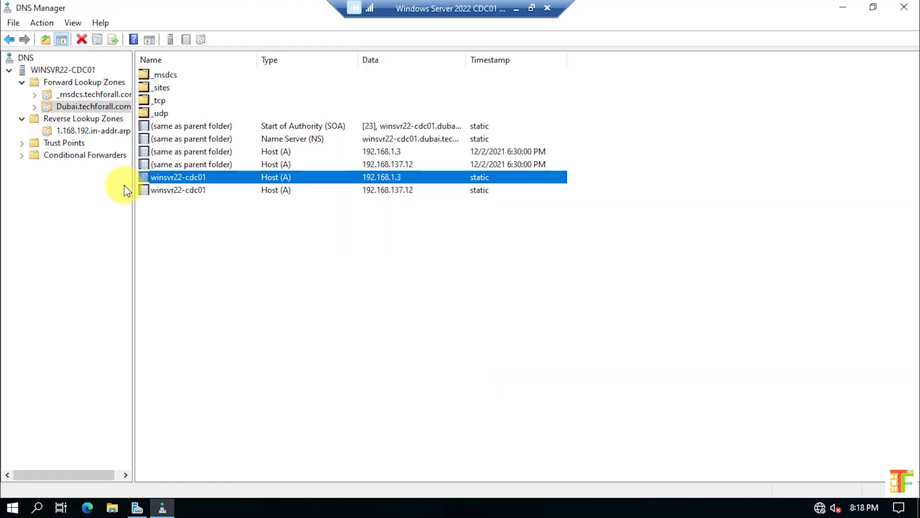
Reload and refresh 1.168.192.in-addr.arpa to show the 192.168.1.3 PTR record, then minimize DNS Manager
left_click(105, 131)
right_click(244, 143)
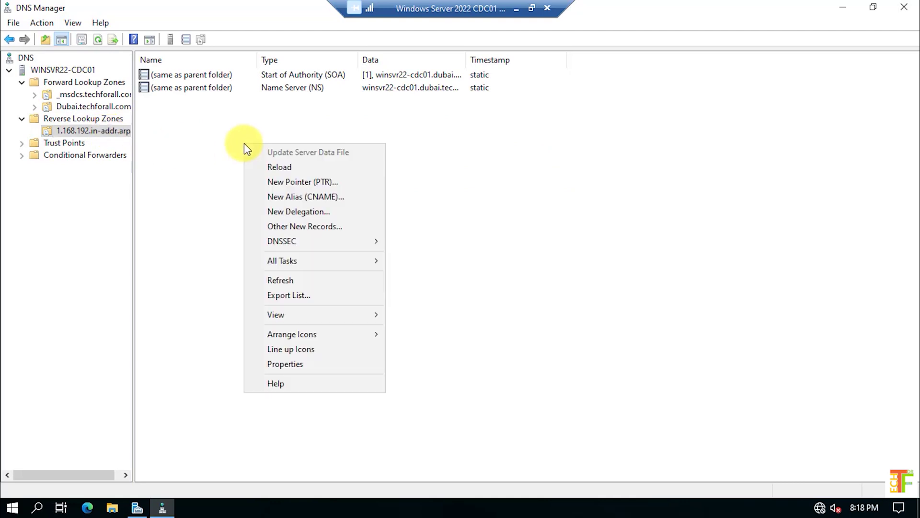
left_click(288, 168)
left_click(498, 305)
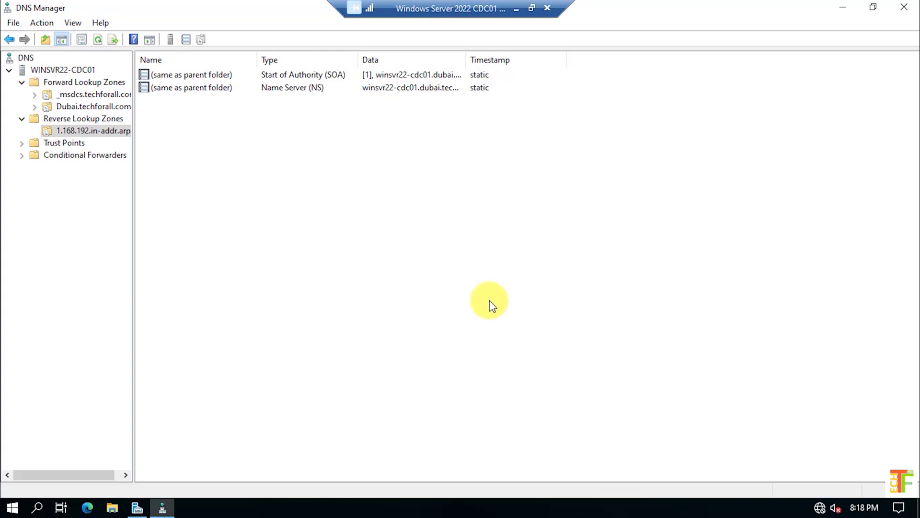
left_click(100, 40)
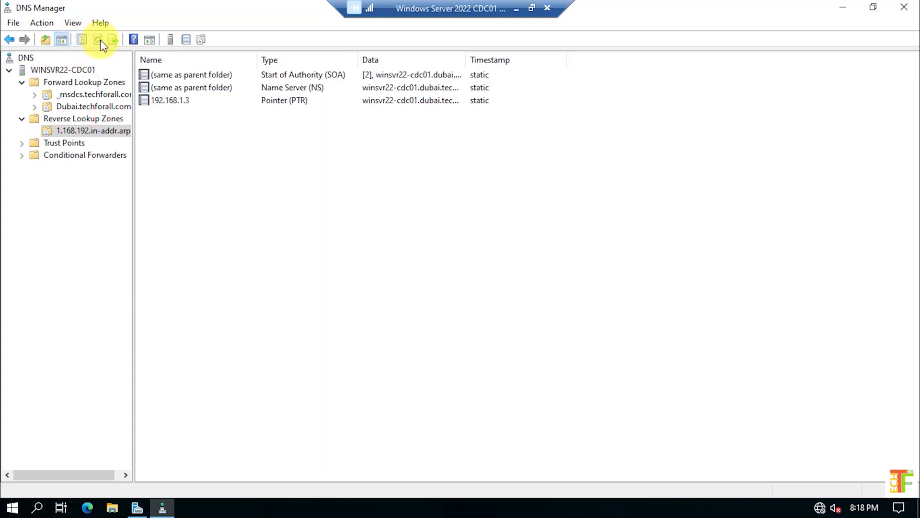
left_click(211, 101)
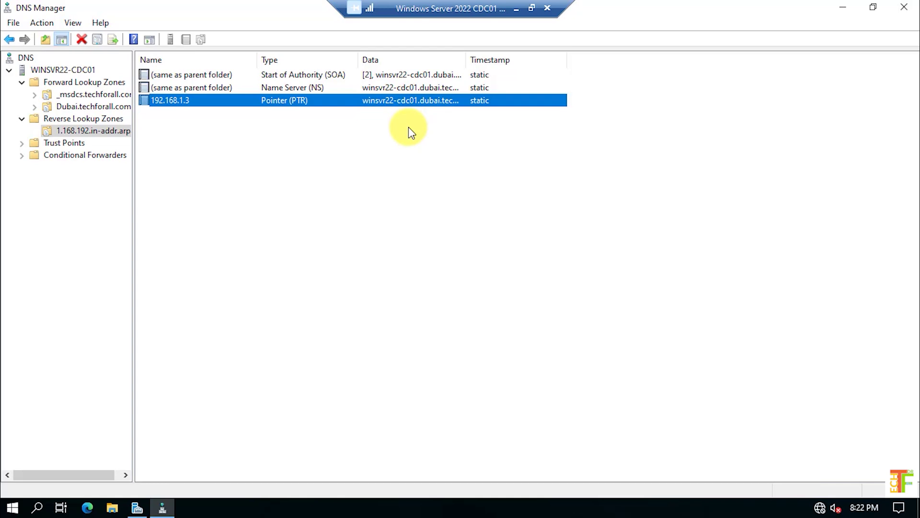
left_click(843, 7)
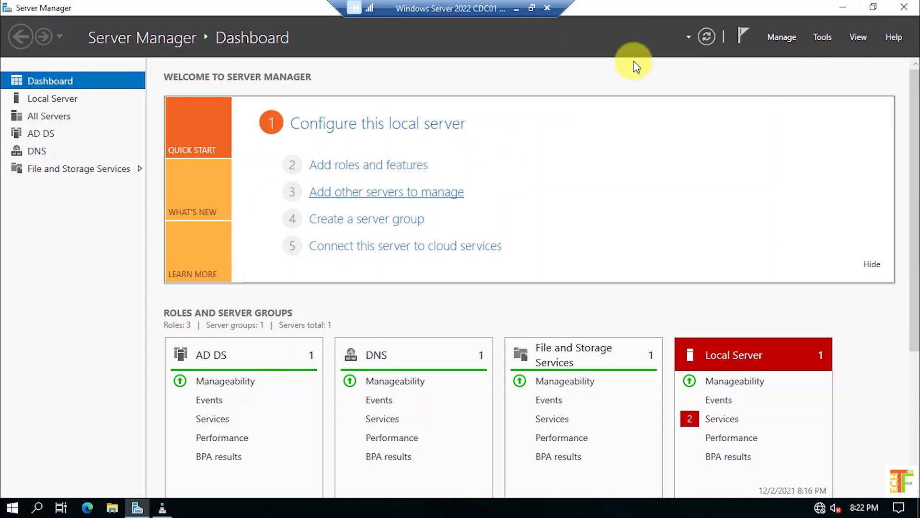
Minimize Server Manager and start AD Replication Status Tool 1.0 from its desktop shortcut
left_click(843, 8)
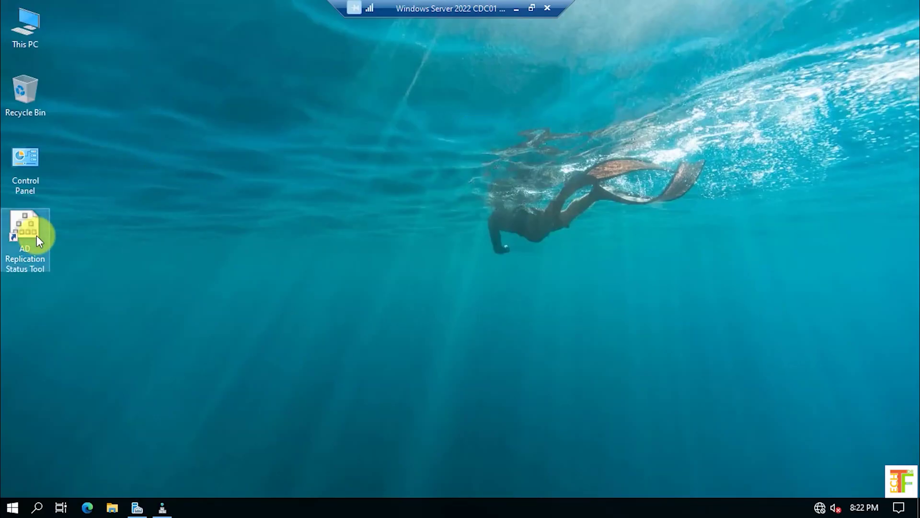
left_click(36, 234)
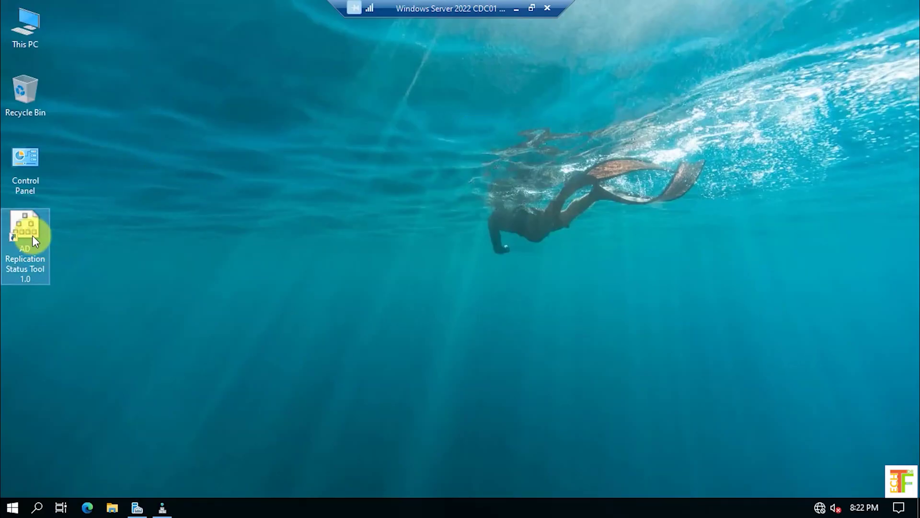
double_click(33, 235)
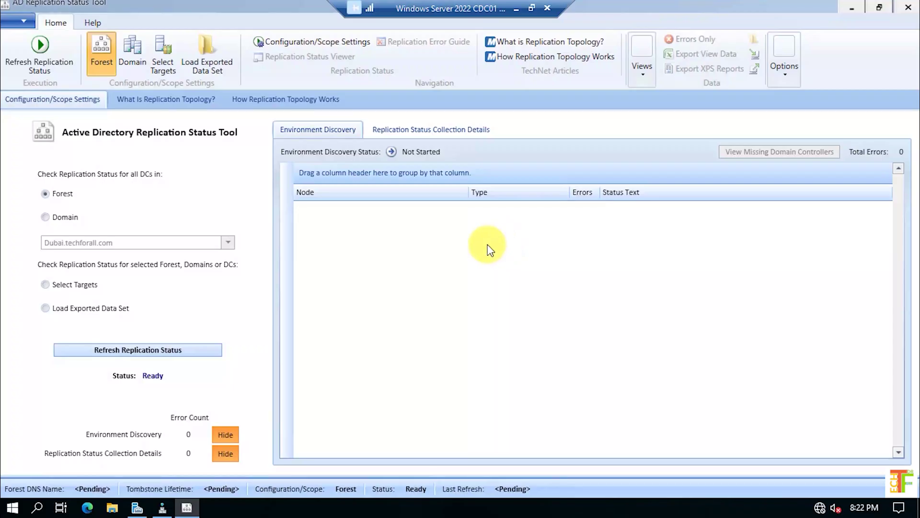
Refresh the forest replication status, dismiss the Internet Explorer warning, and review the zero-error results
left_click(139, 349)
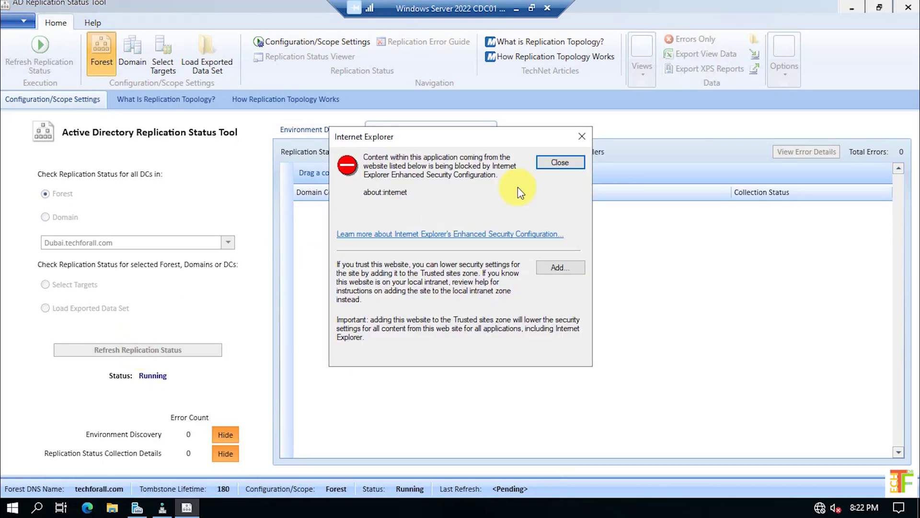
left_click(585, 164)
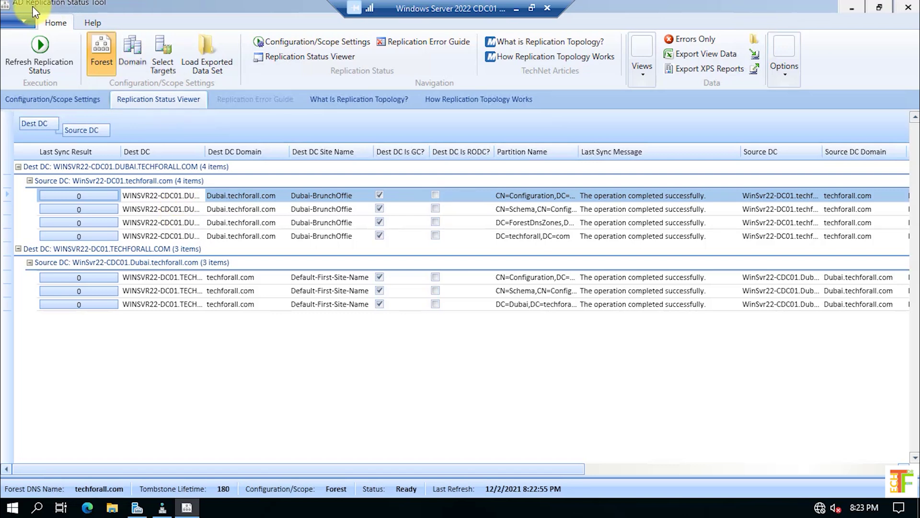
left_click(882, 7)
left_click(751, 119)
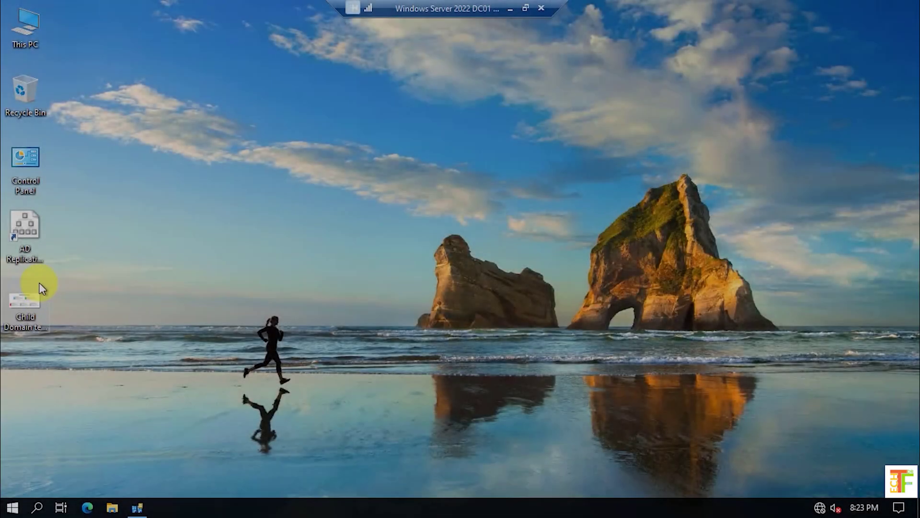
On the parent DC, launch the AD Replication Status Tool and refresh forest replication status, dismissing the IE warning
left_click(28, 261)
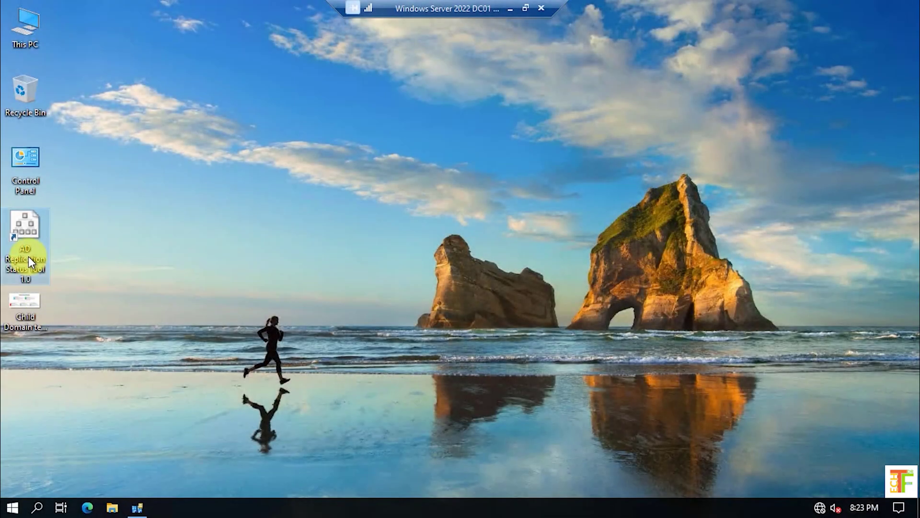
double_click(24, 232)
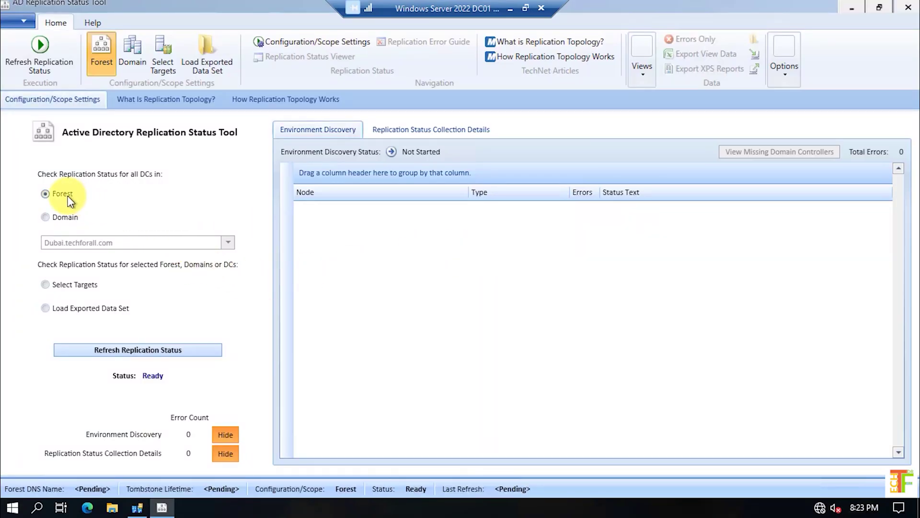
left_click(143, 352)
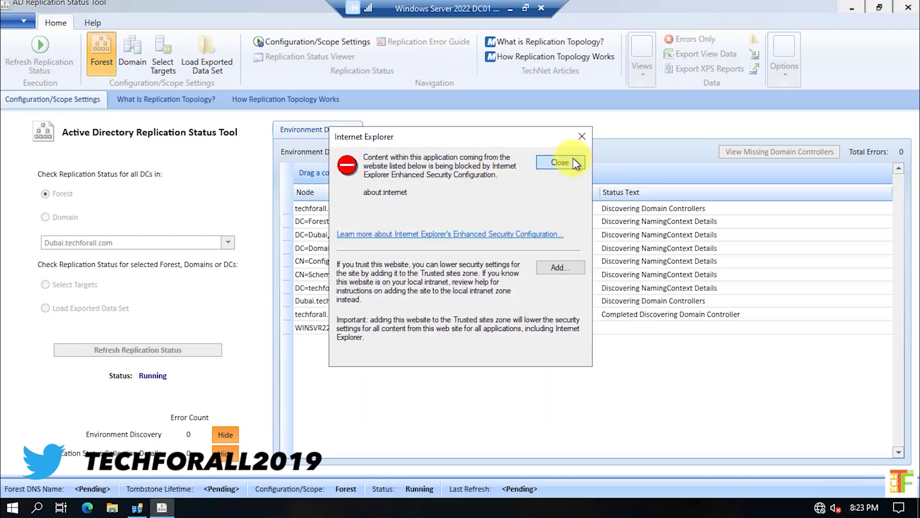
left_click(567, 163)
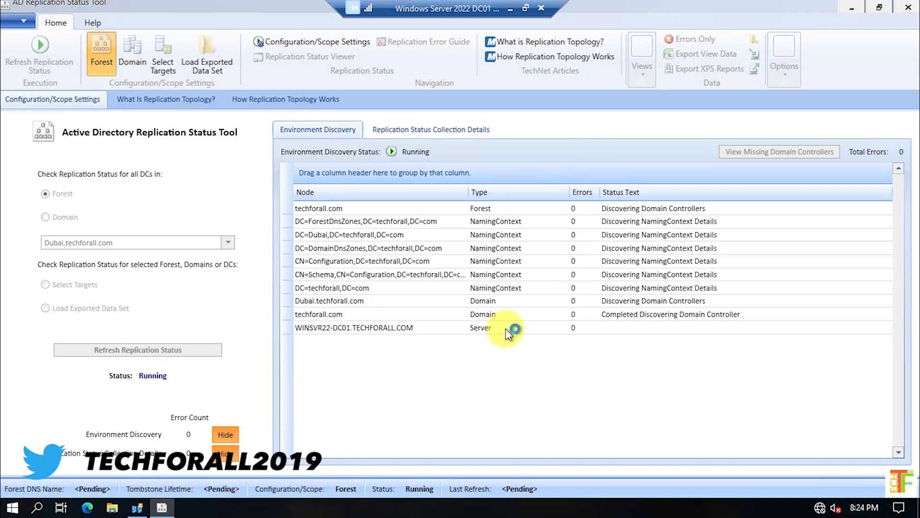